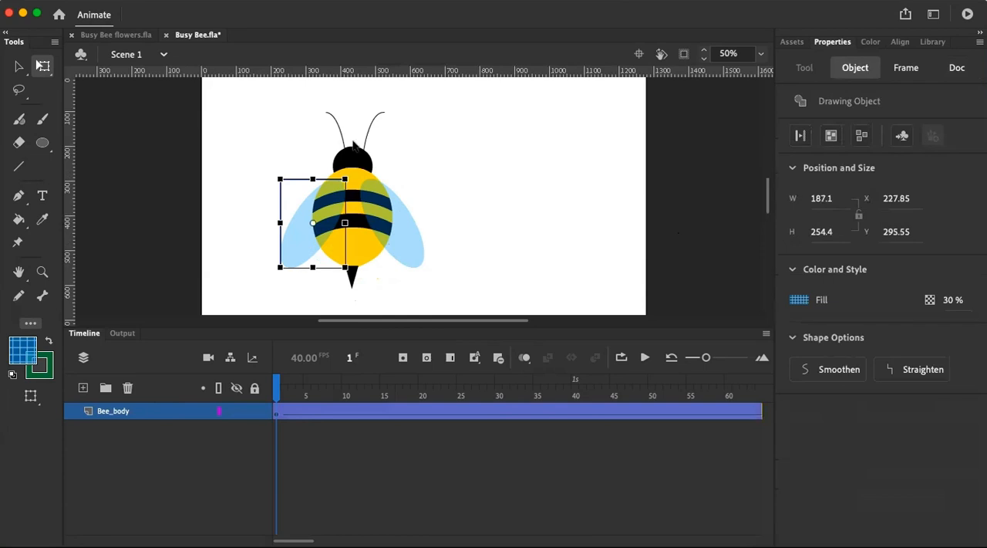
Examine the bee's body and two wings by selecting the artwork on the Bee_body layer
left_click(463, 157)
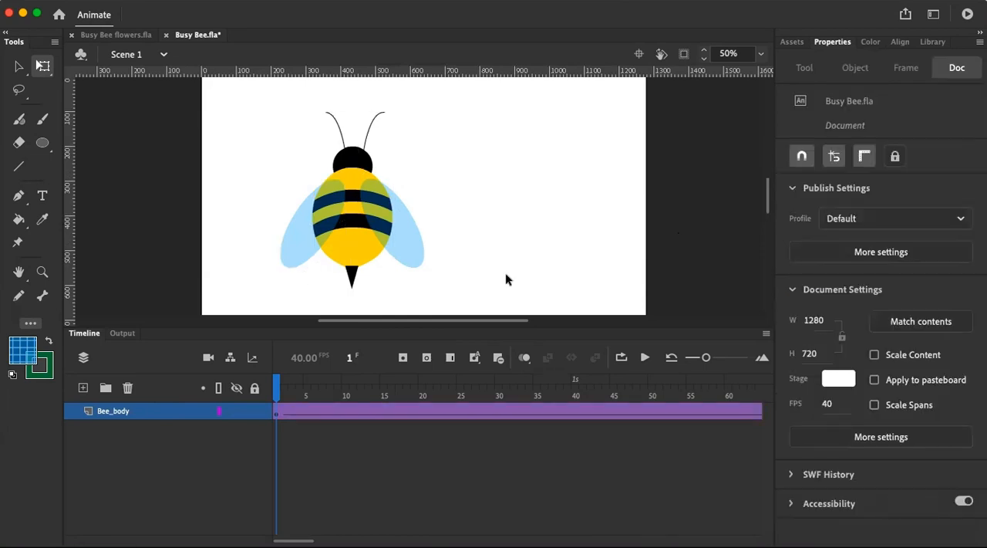
left_click(356, 249)
left_click(454, 231)
left_click(415, 247)
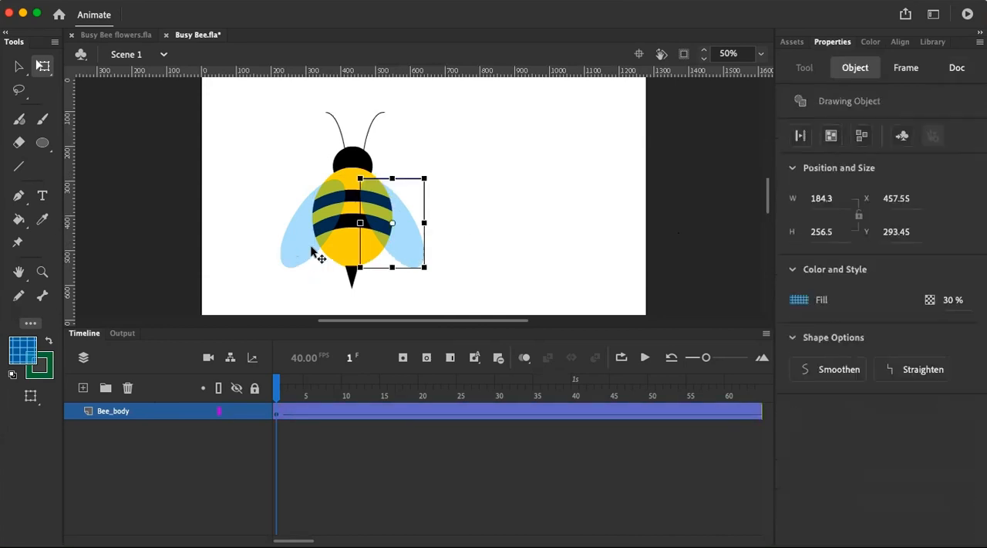
left_click(287, 250)
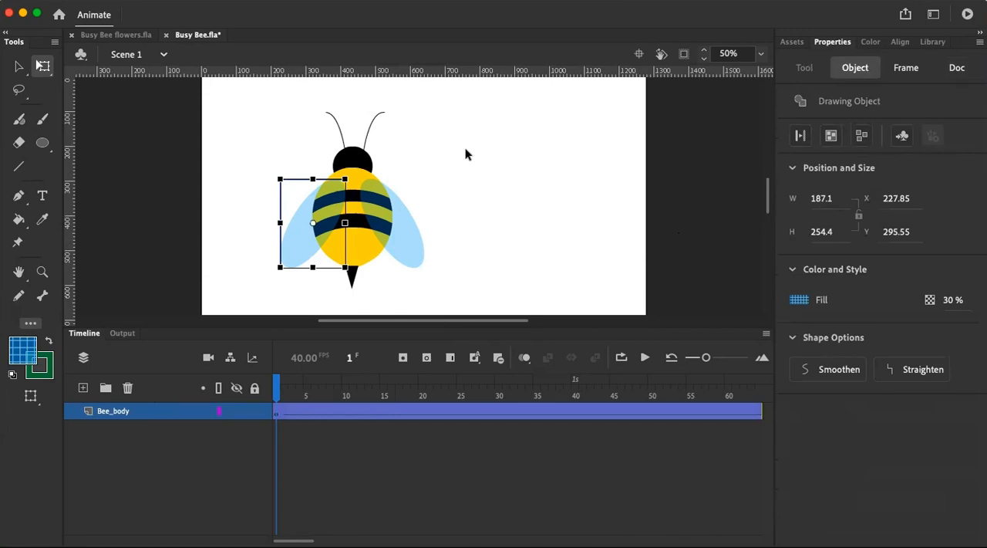
left_click(430, 308)
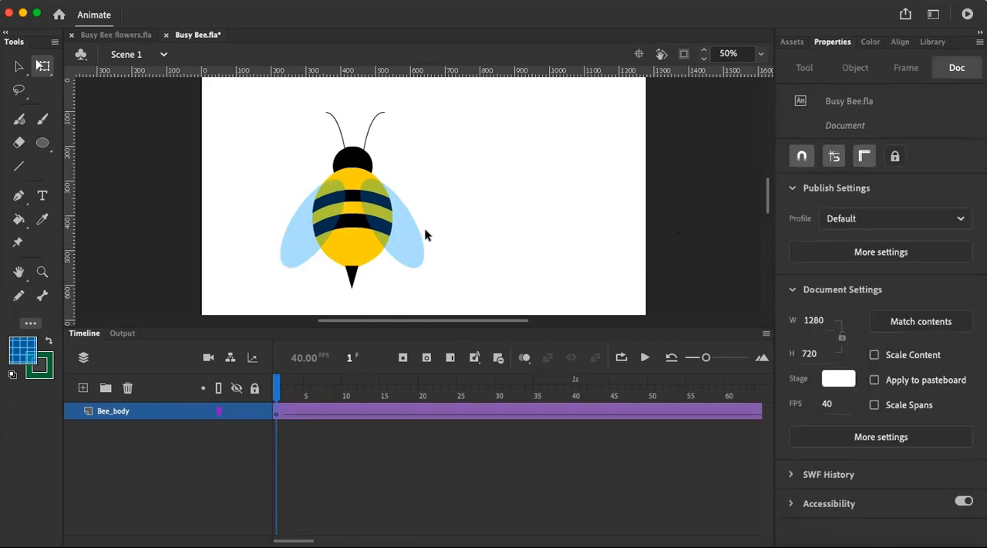
left_click(406, 258)
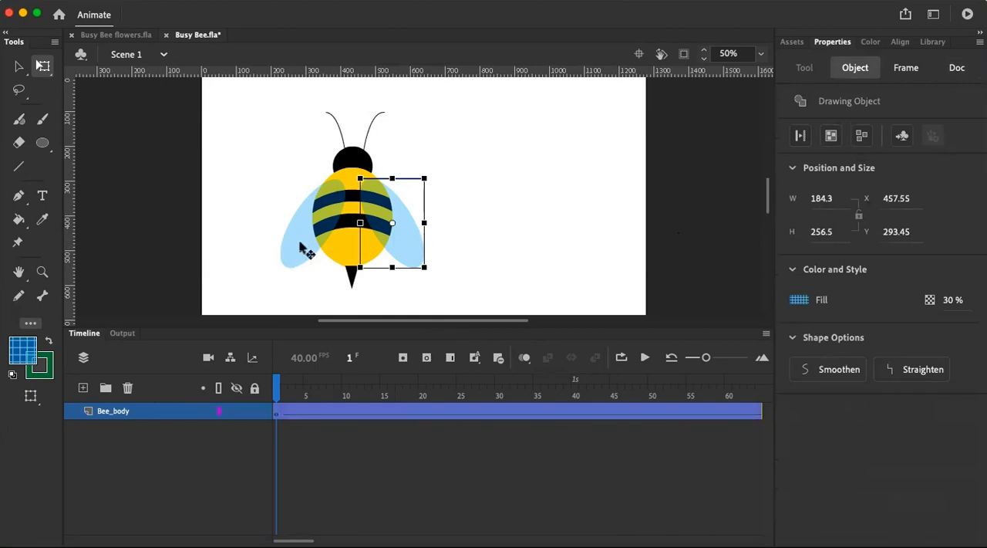
left_click(303, 248, "shift")
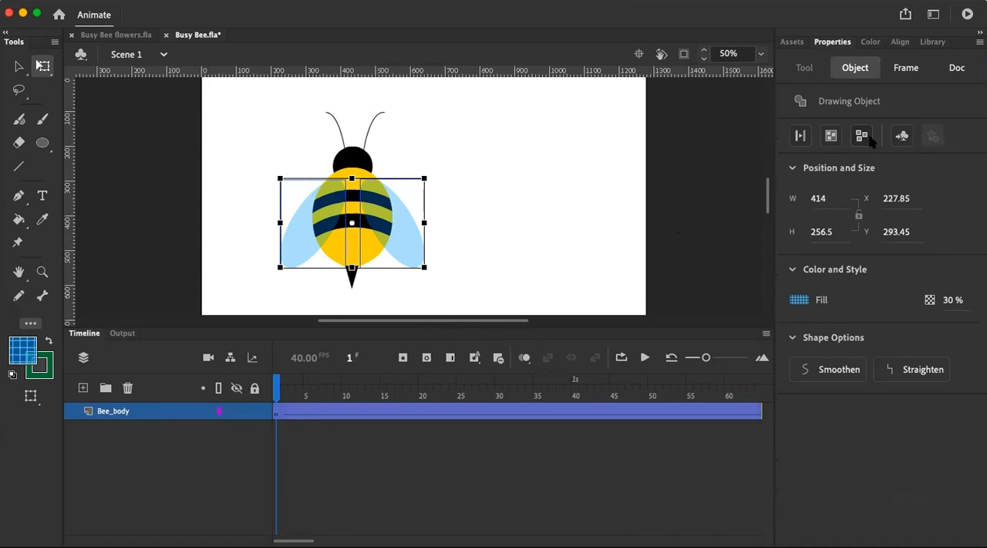
Move the bee's right-hand wing from Bee_body to a new layer, keeping its original position with Paste in Place
left_click(403, 238)
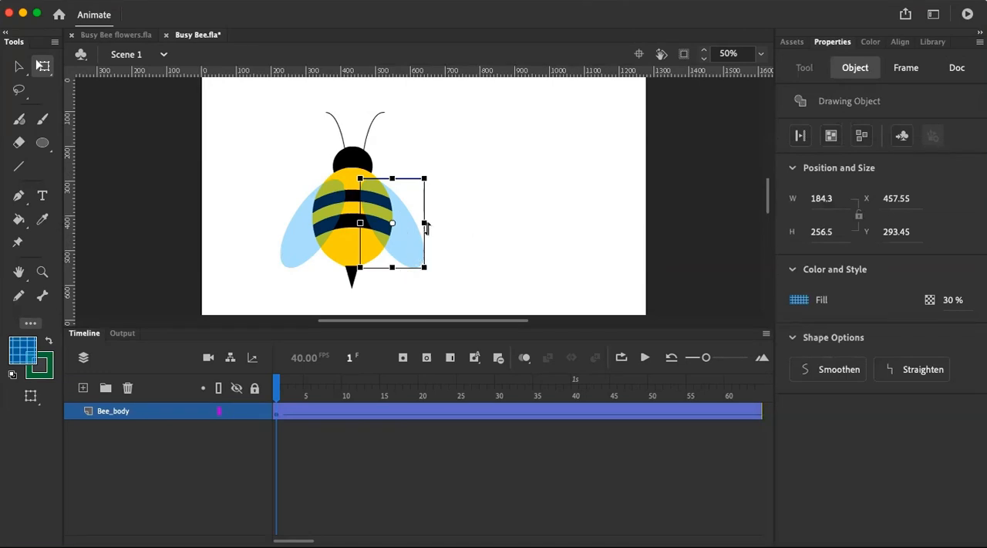
right_click(395, 230)
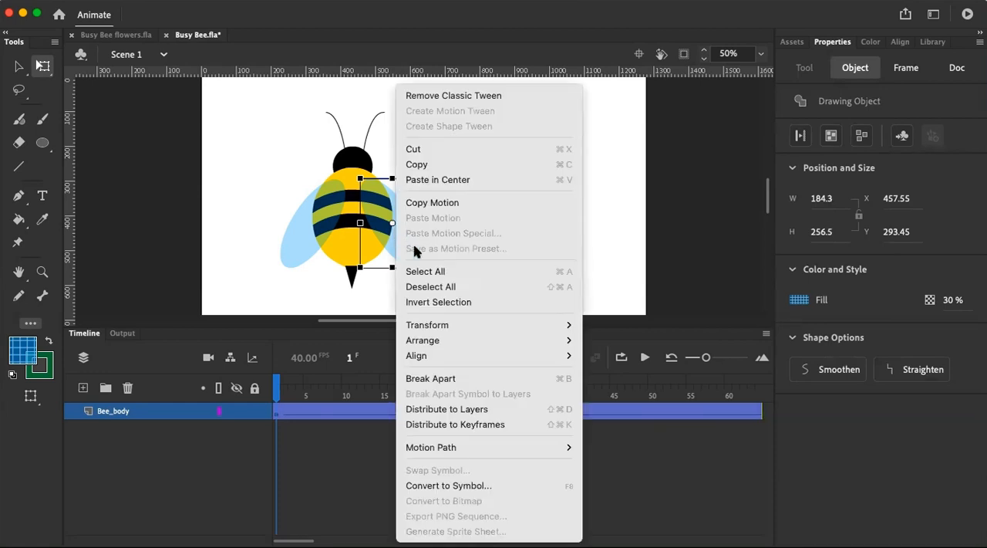
left_click(421, 148)
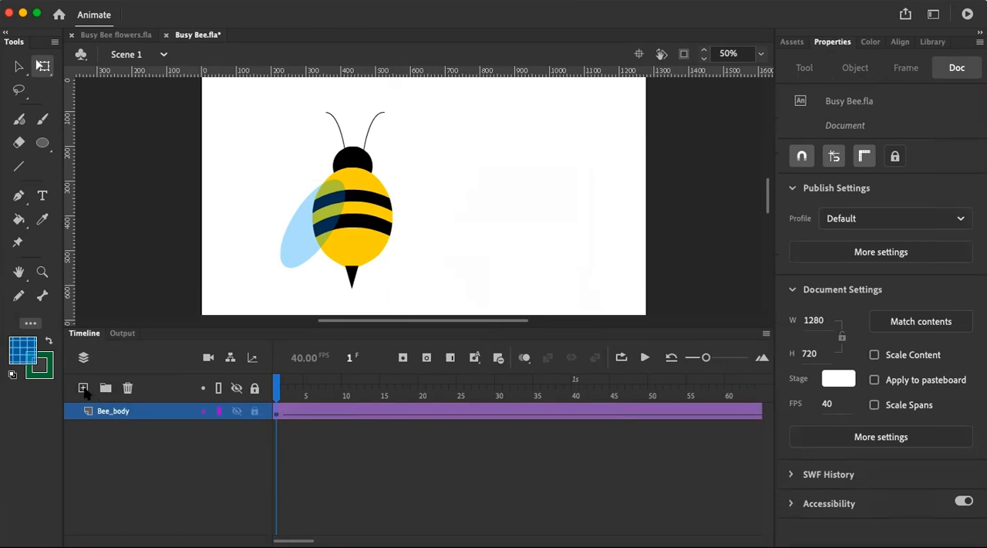
left_click(83, 388)
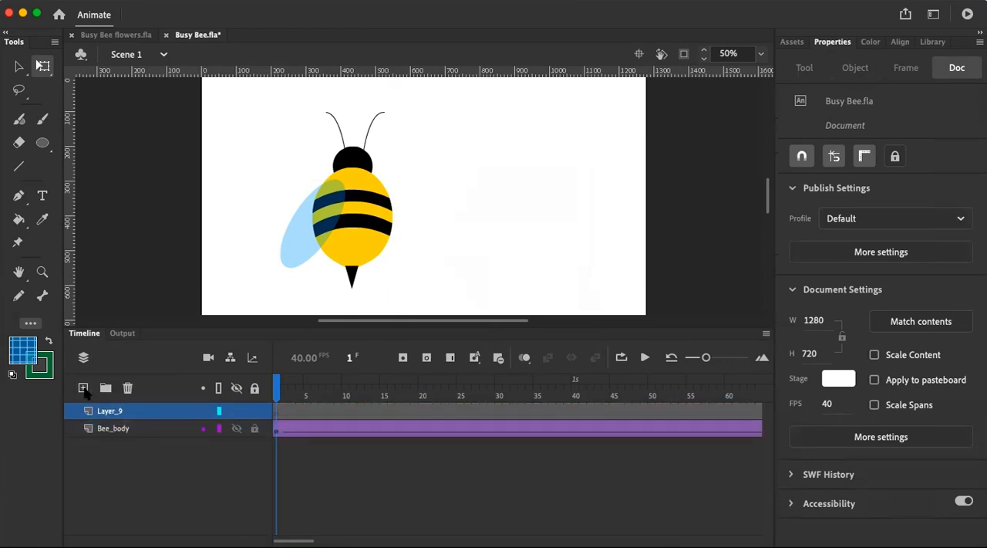
right_click(421, 174)
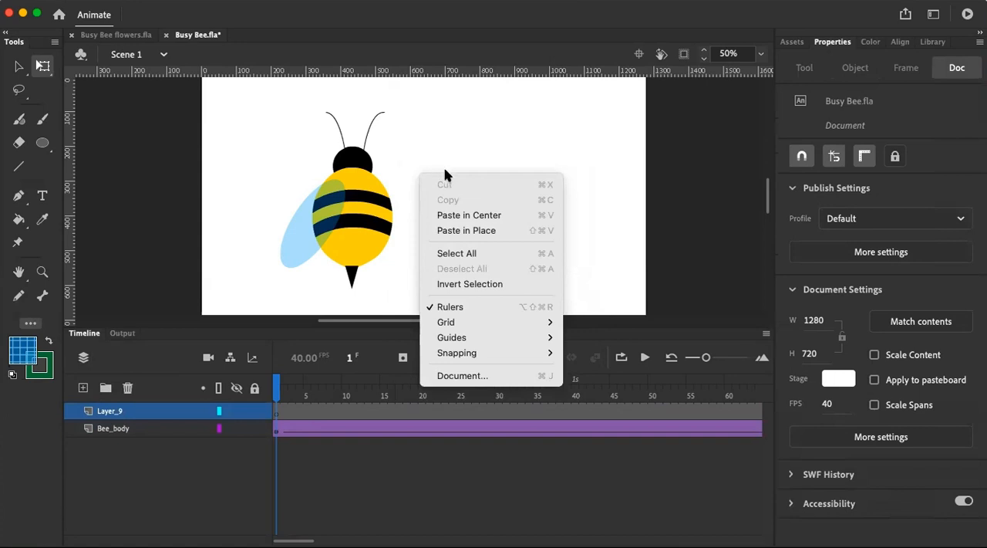
left_click(451, 231)
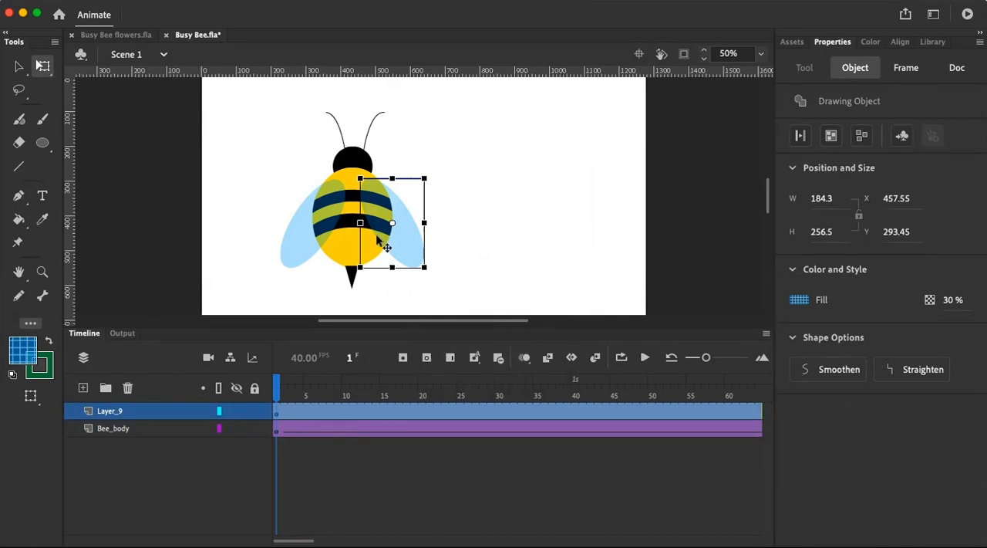
Cut the bee's left-hand wing from Bee_body and paste it in place on its own new layer
left_click(289, 251)
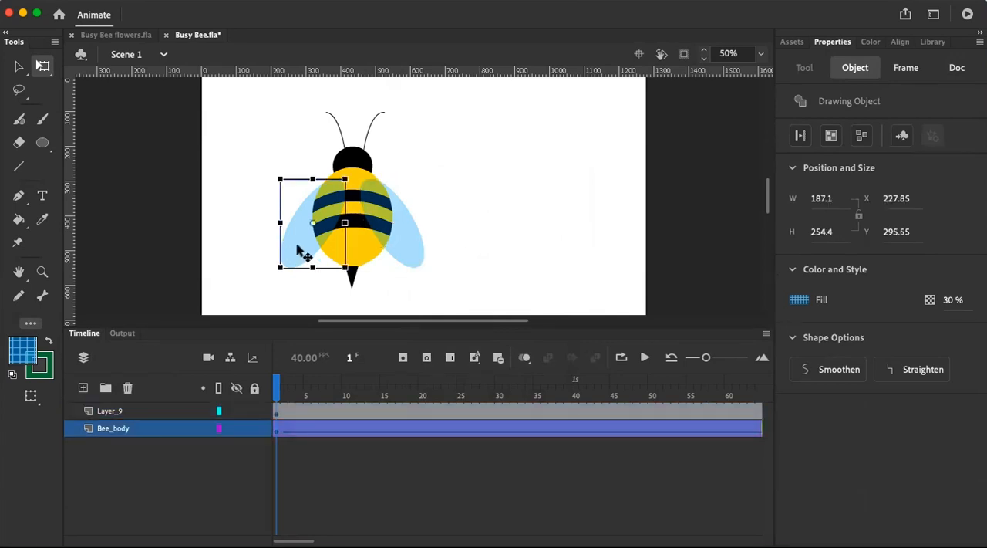
right_click(299, 249)
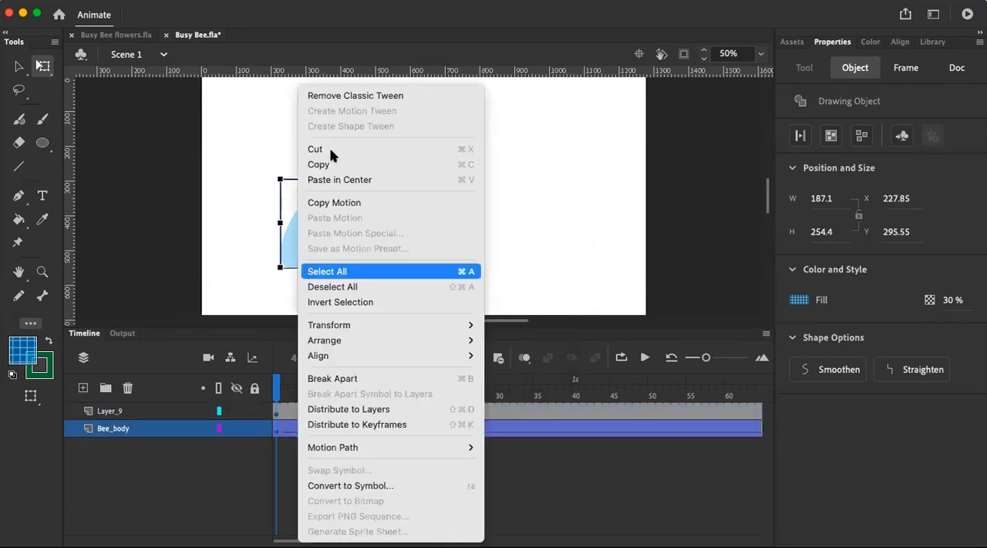
left_click(324, 149)
left_click(83, 388)
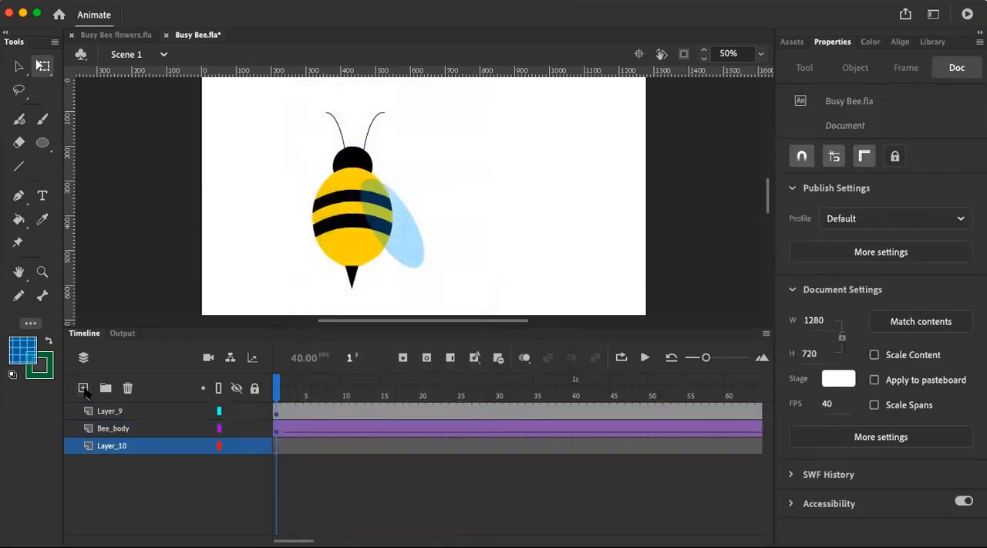
right_click(455, 169)
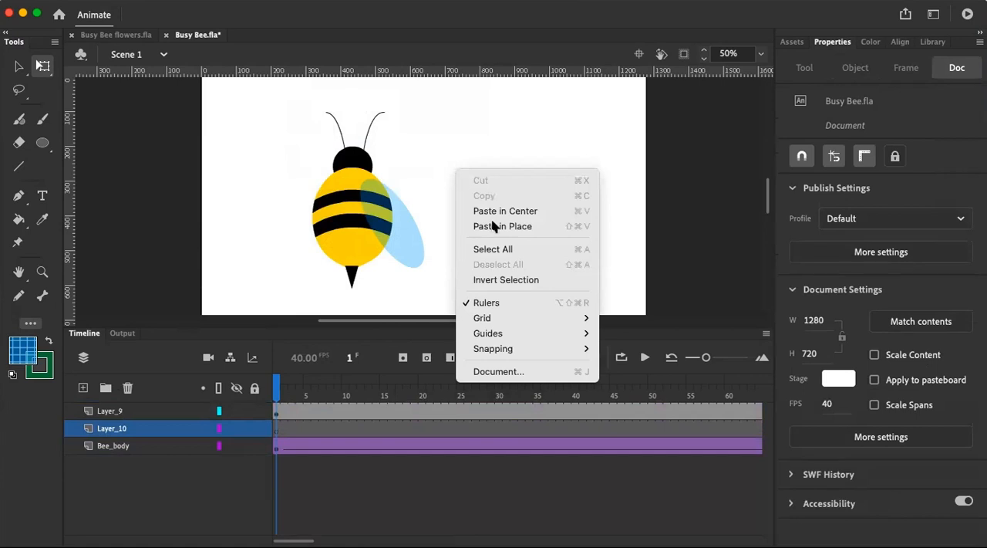
left_click(467, 225)
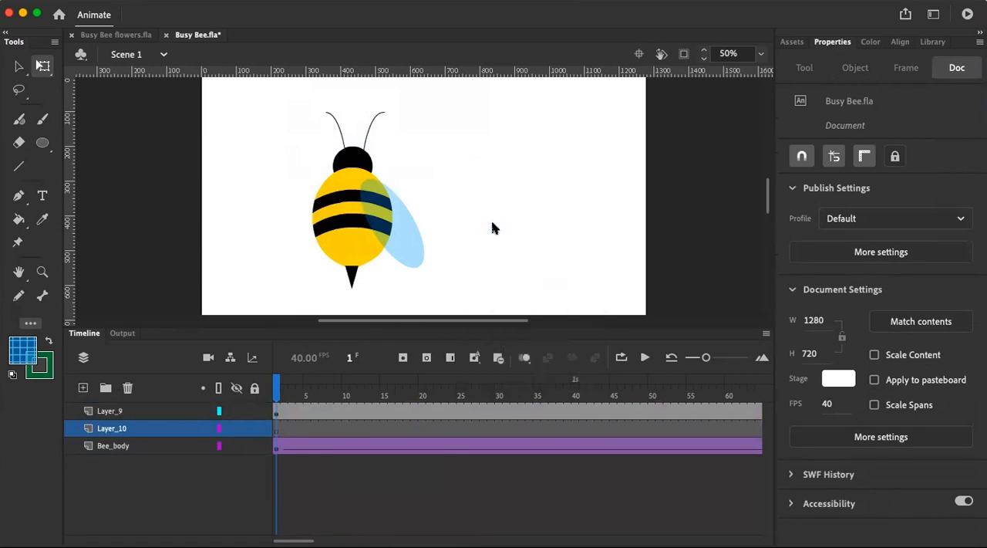
Break apart the drawing object that combines the bee's body, head, stinger and antennae
left_click(368, 132)
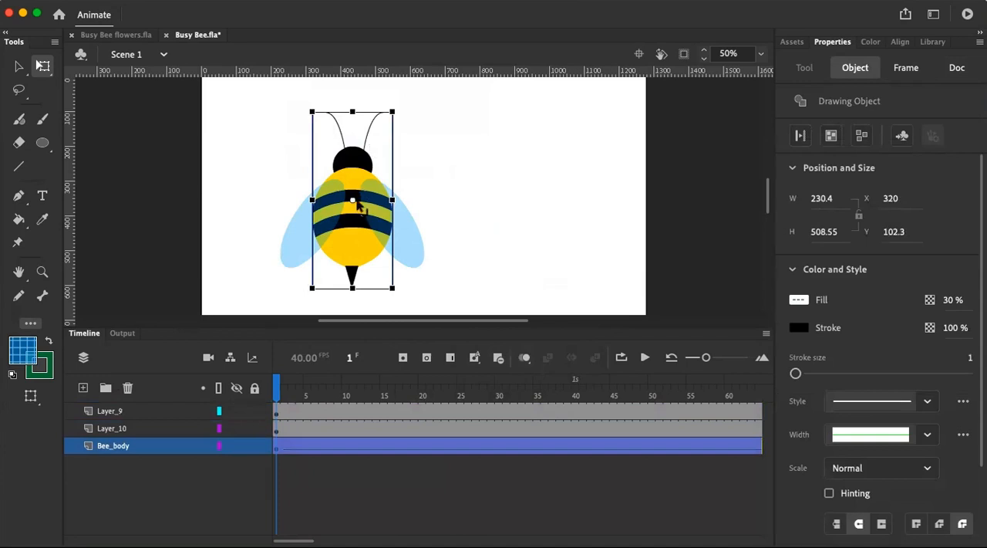
left_click(861, 136)
left_click(355, 132)
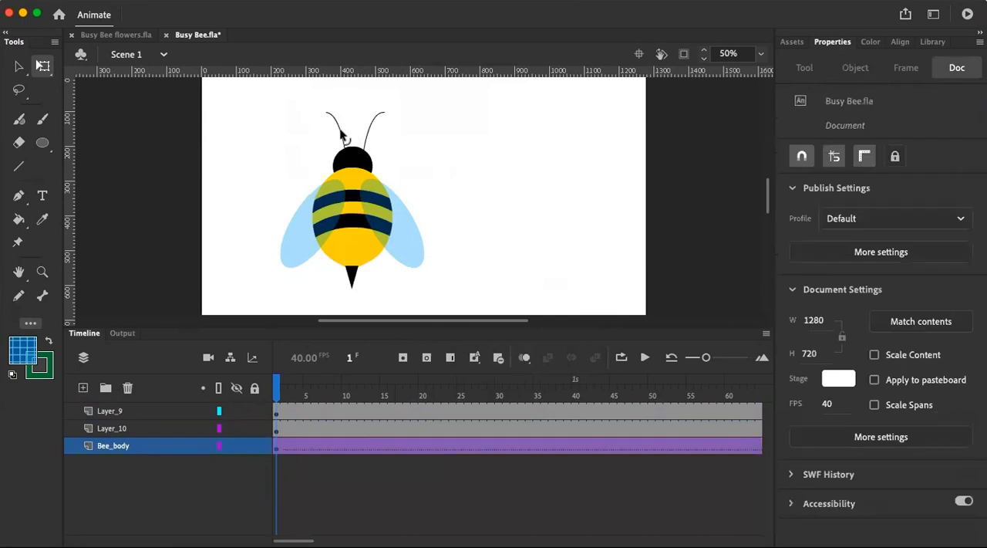
Convert the left and right antenna strokes into two separate drawing objects
left_click(340, 133)
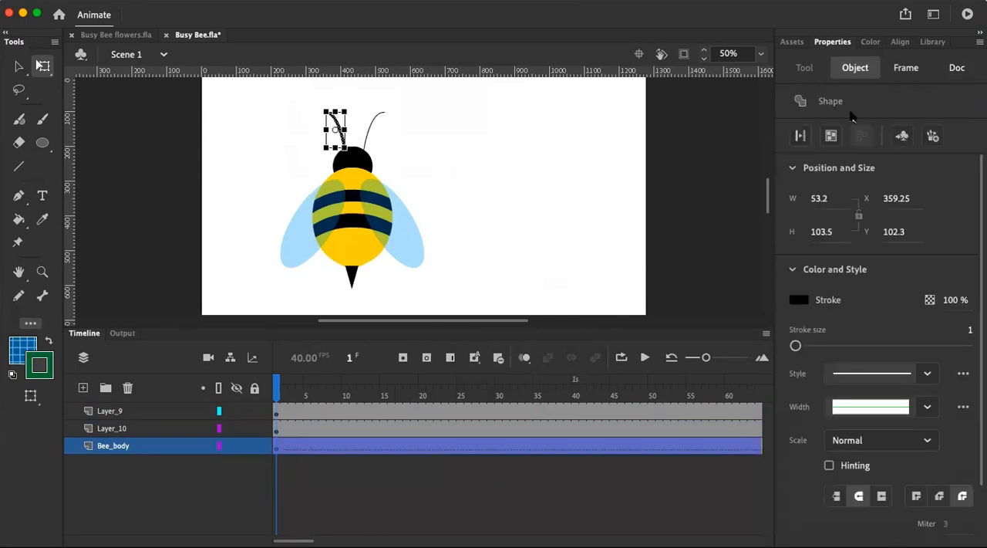
left_click(831, 136)
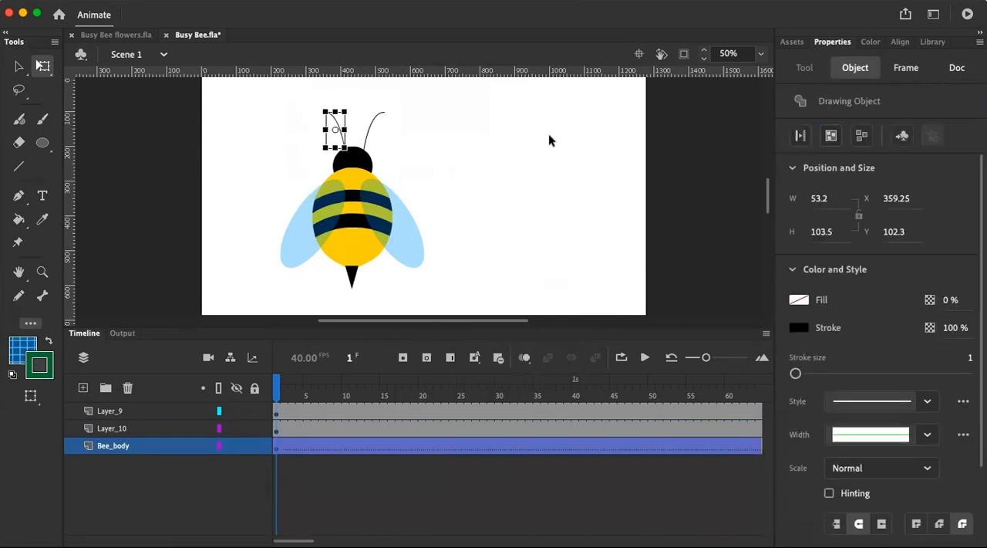
left_click(369, 128)
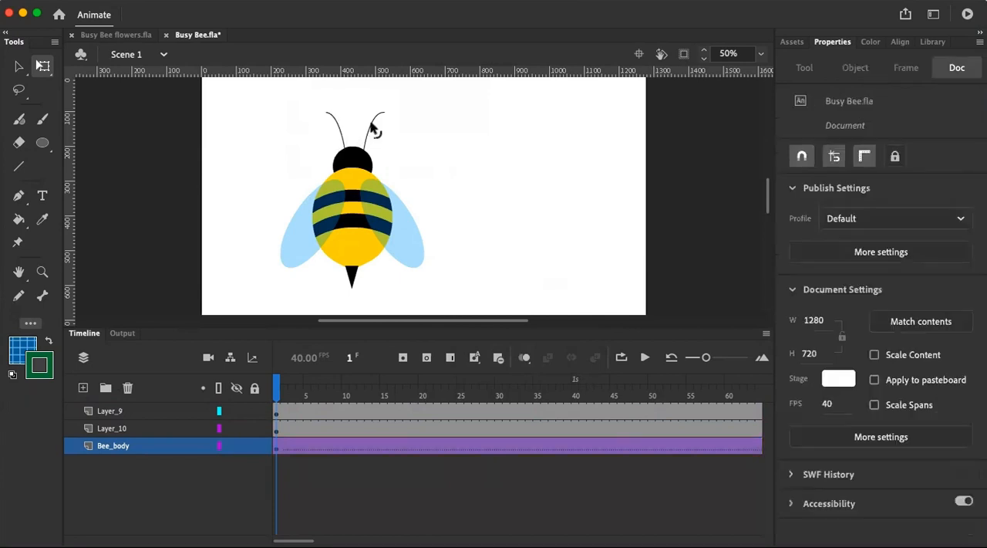
left_click(373, 126)
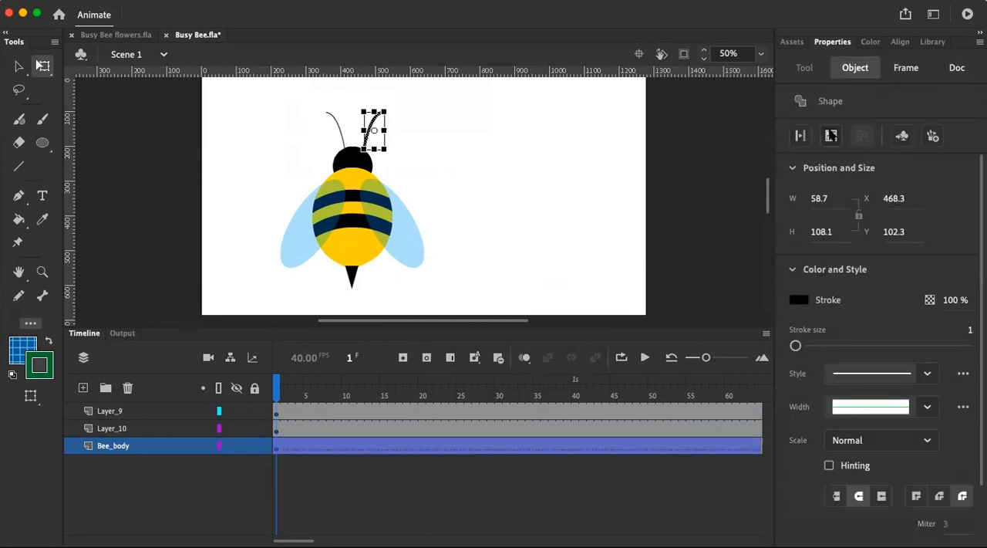
left_click(832, 135)
left_click(384, 130)
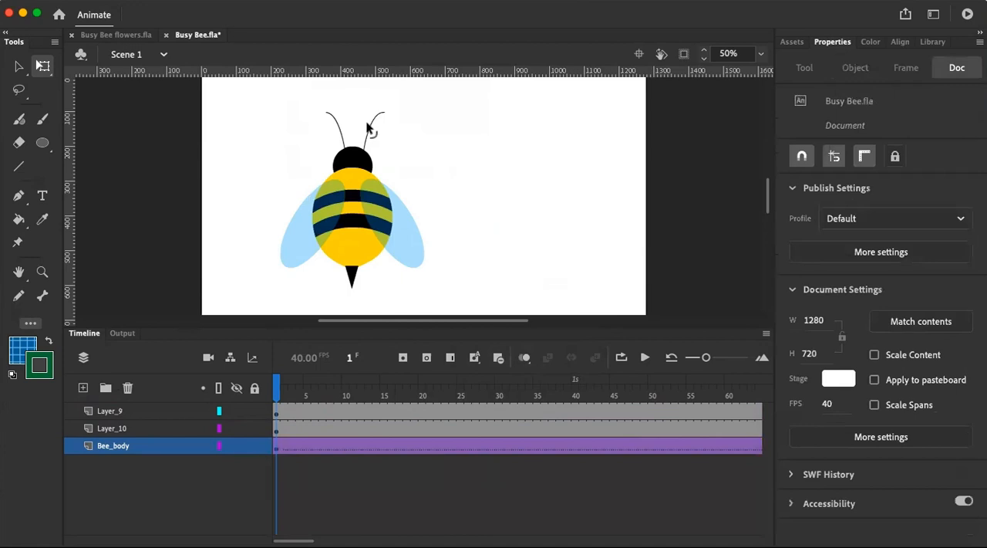
Cut the right-hand antenna from Bee_body and paste it in place on a new layer
left_click(373, 127)
right_click(372, 125)
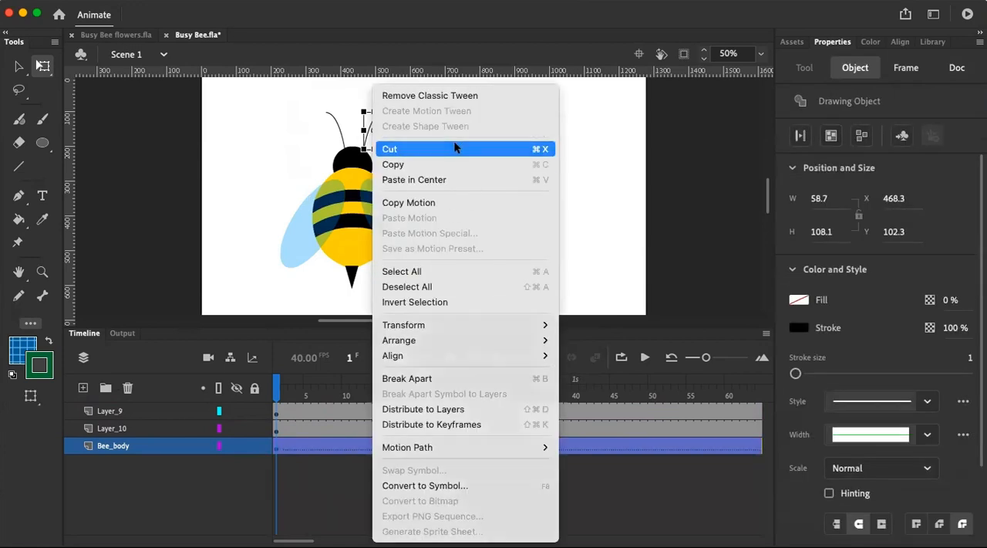
left_click(401, 149)
left_click(82, 388)
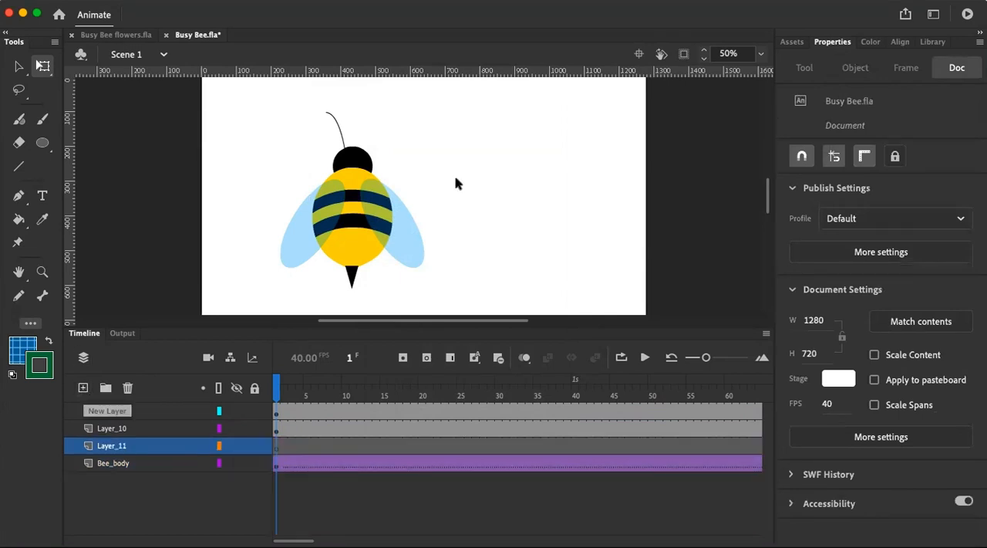
right_click(444, 178)
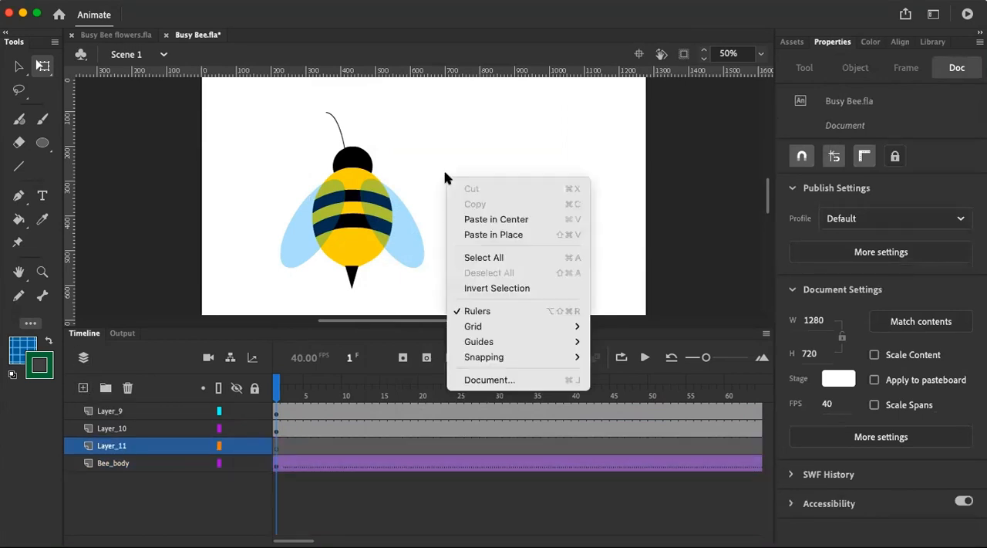
left_click(487, 233)
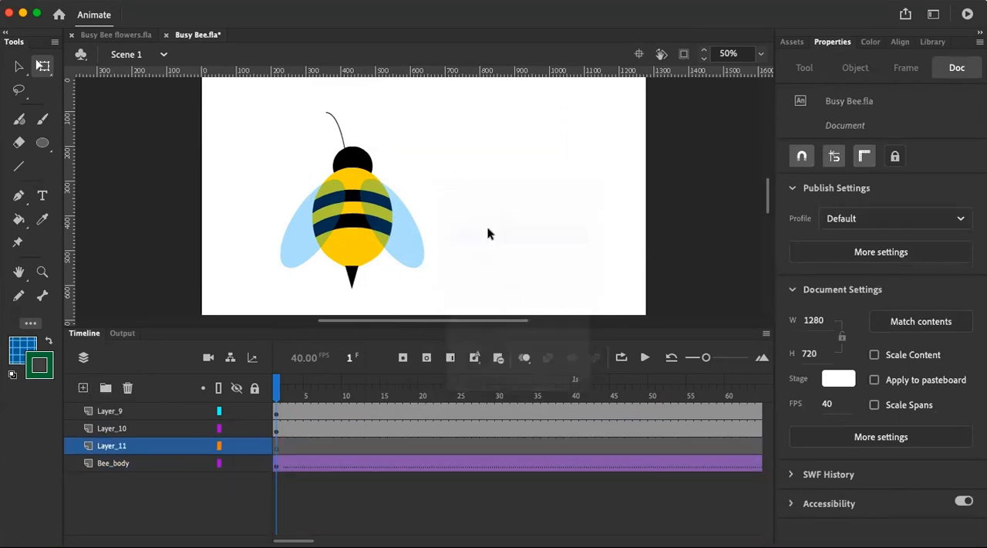
Move the left-hand antenna from Bee_body to its own new layer, keeping its position with Paste in Place
left_click(341, 132)
right_click(335, 123)
left_click(369, 150)
left_click(83, 387)
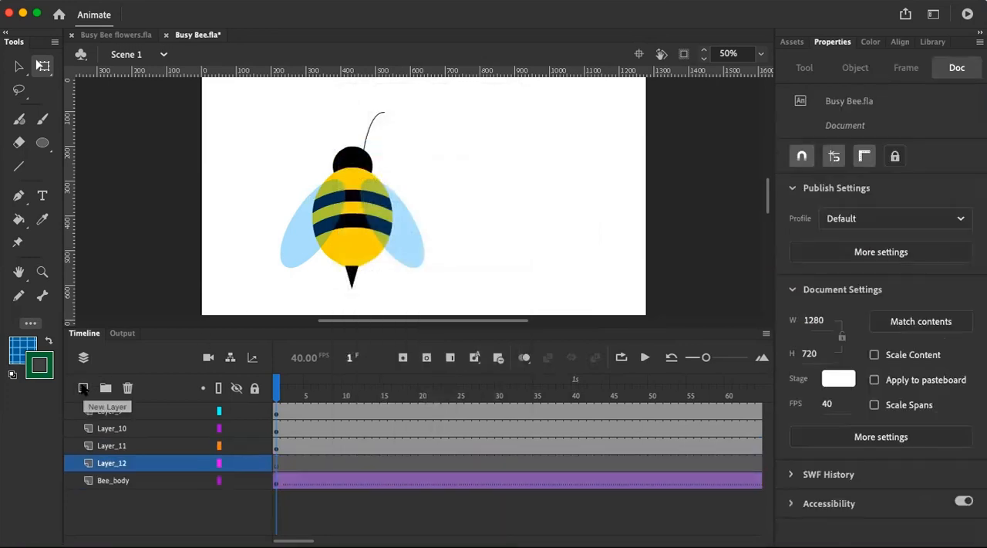
right_click(460, 169)
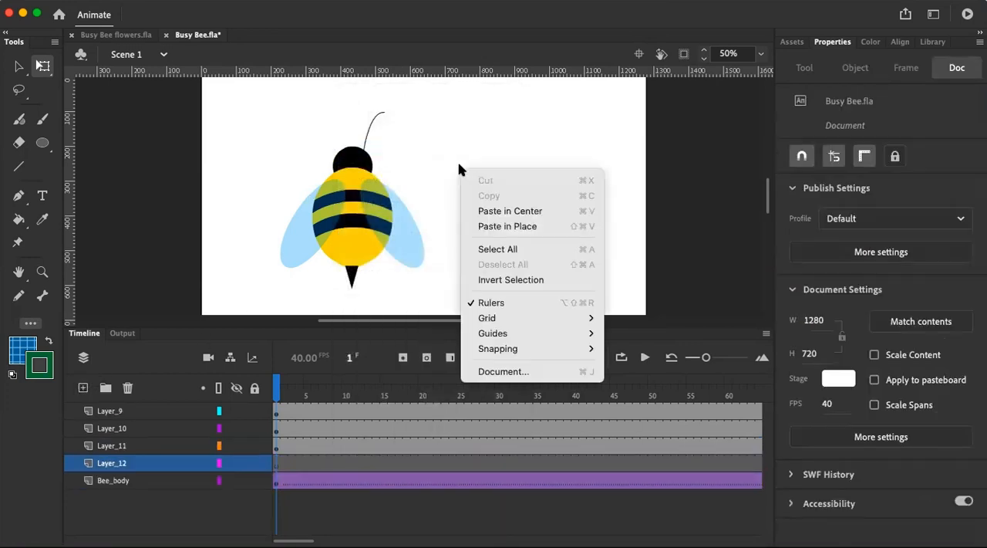
left_click(494, 225)
left_click(491, 223)
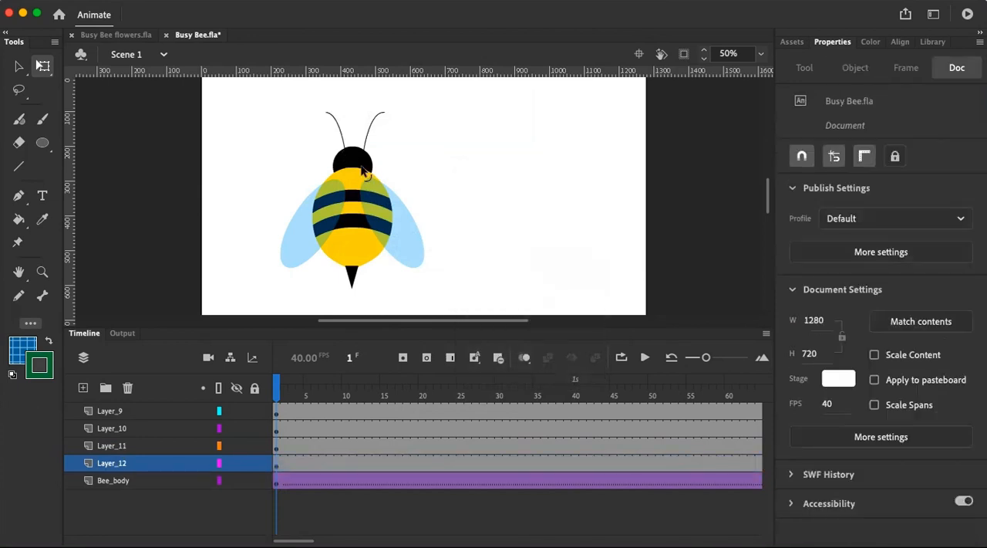
Combine all artwork remaining on the Bee_body layer into a single drawing object
left_click(132, 482)
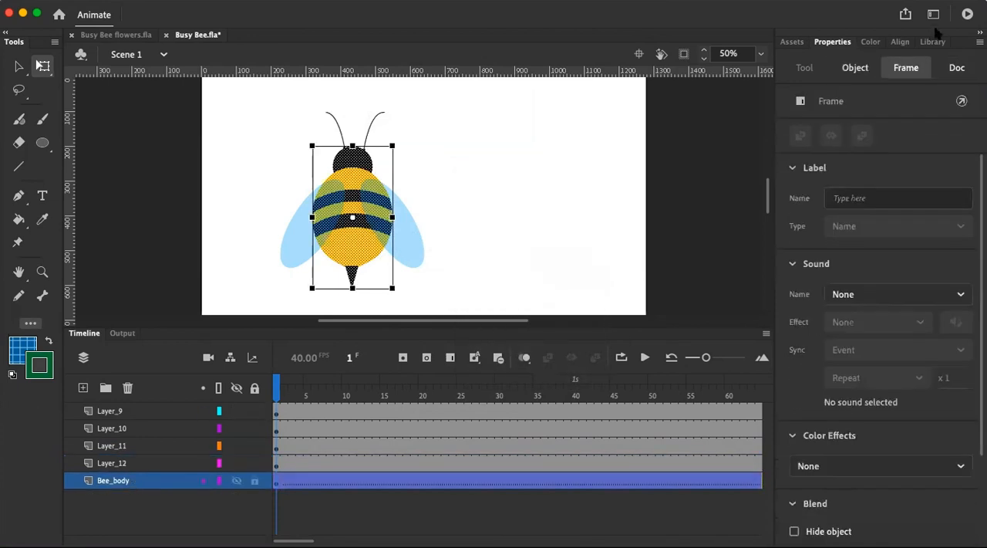
left_click(851, 70)
left_click(831, 136)
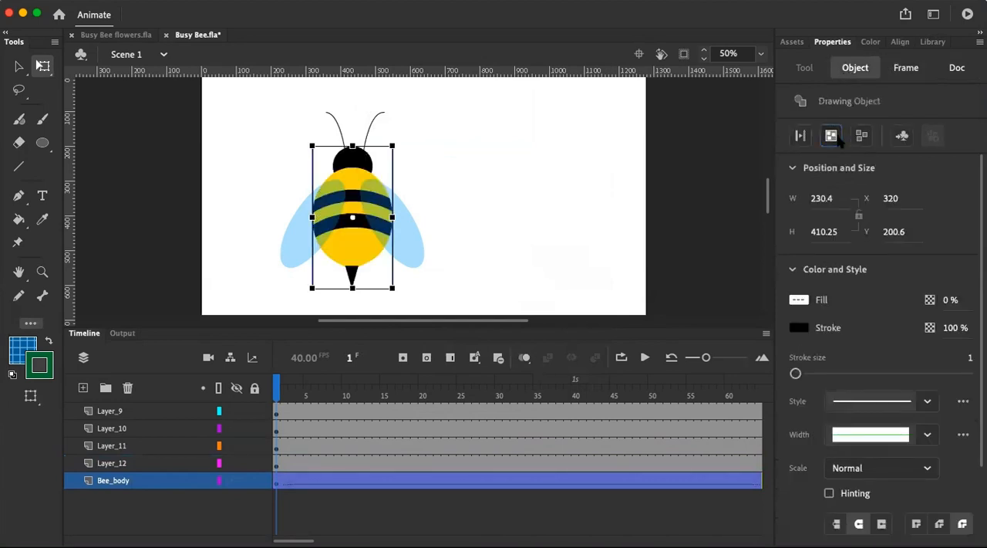
Try moving the bee's body sideways as one piece and undo the move
left_click_drag(384, 210, 466, 199)
key("super+z")
left_click(519, 160)
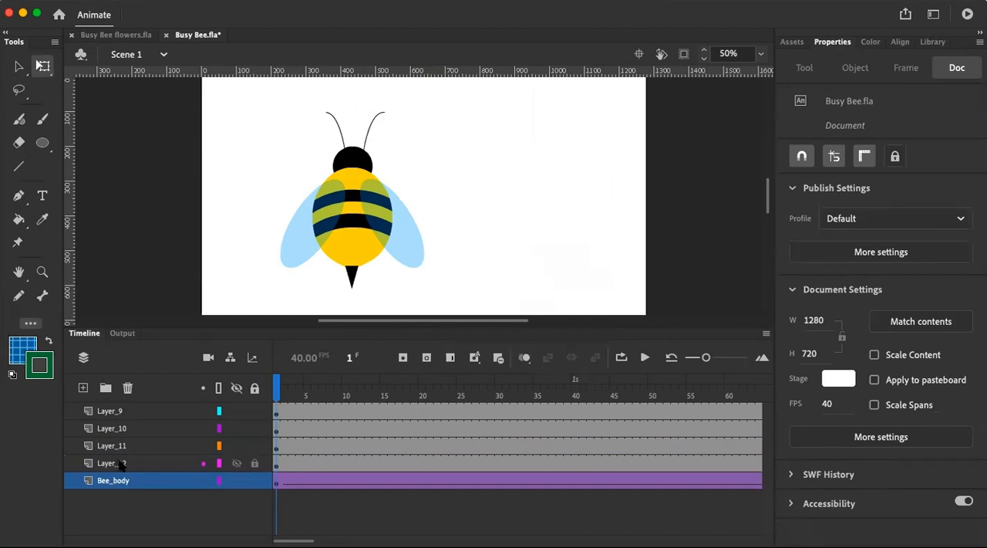
Check which bee part each layer holds, going from Layer_12 up to Layer_9
left_click(121, 463)
left_click(122, 446)
left_click(121, 428)
left_click(121, 411)
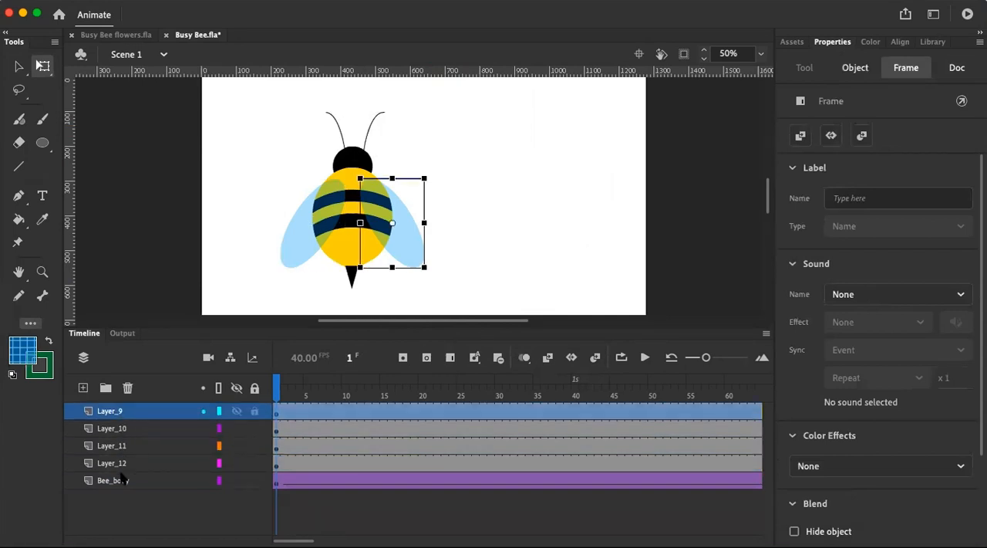
Convert the Bee_body layer to a graphic symbol named Bee
left_click(119, 480)
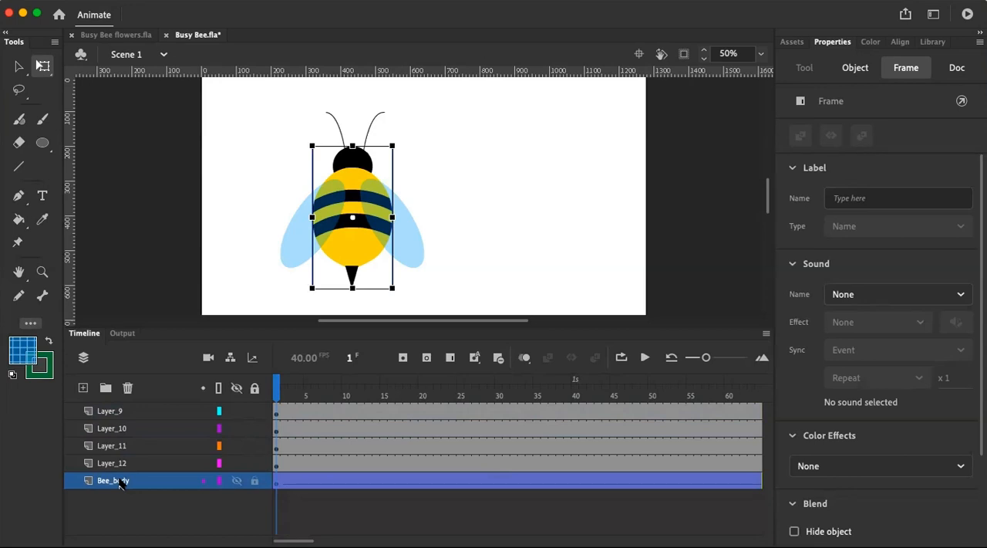
right_click(120, 482)
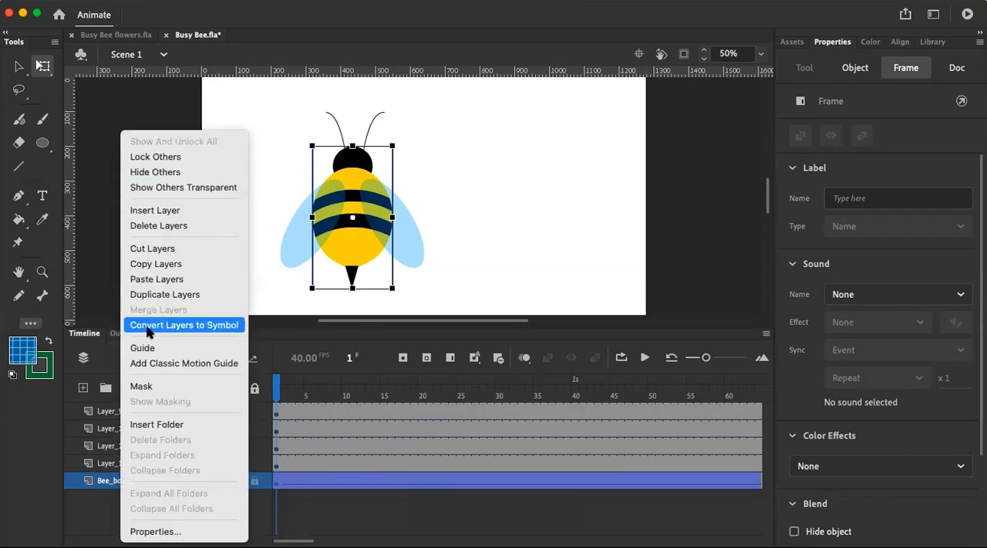
left_click(185, 325)
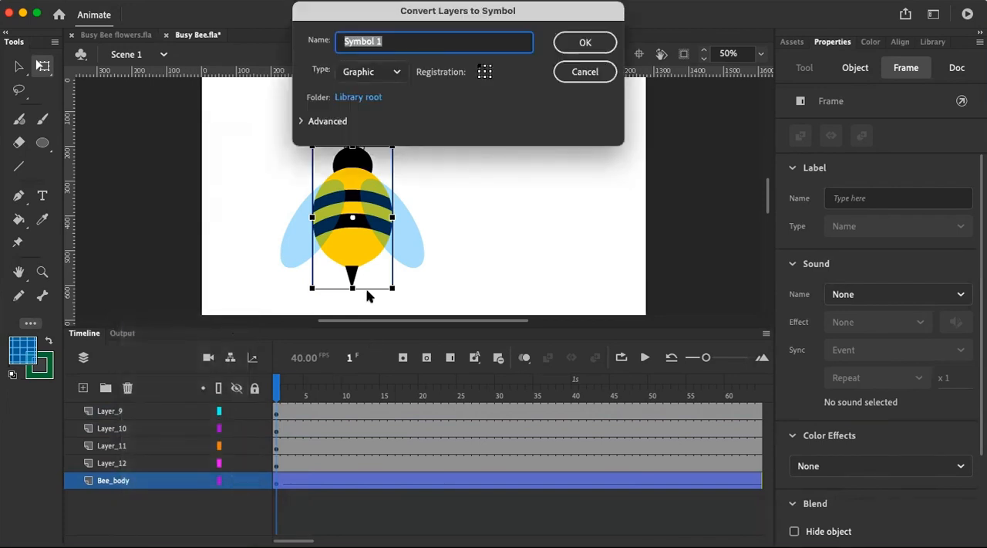
type("Bee")
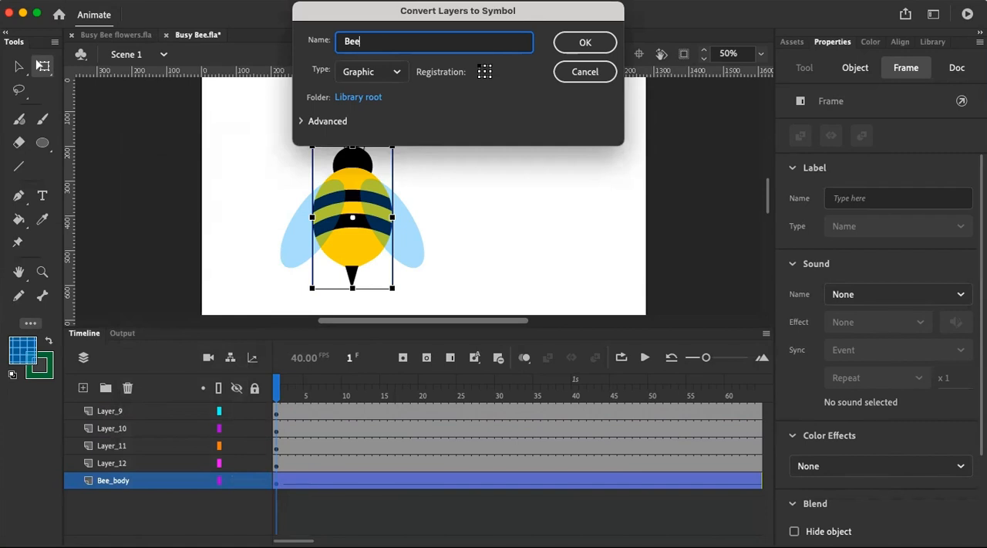
type(" Body")
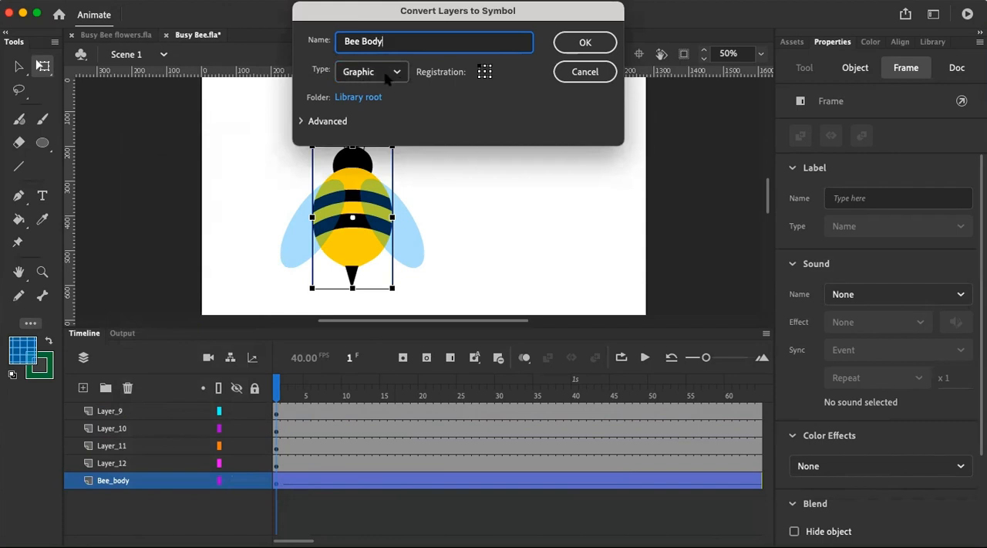
left_click(580, 48)
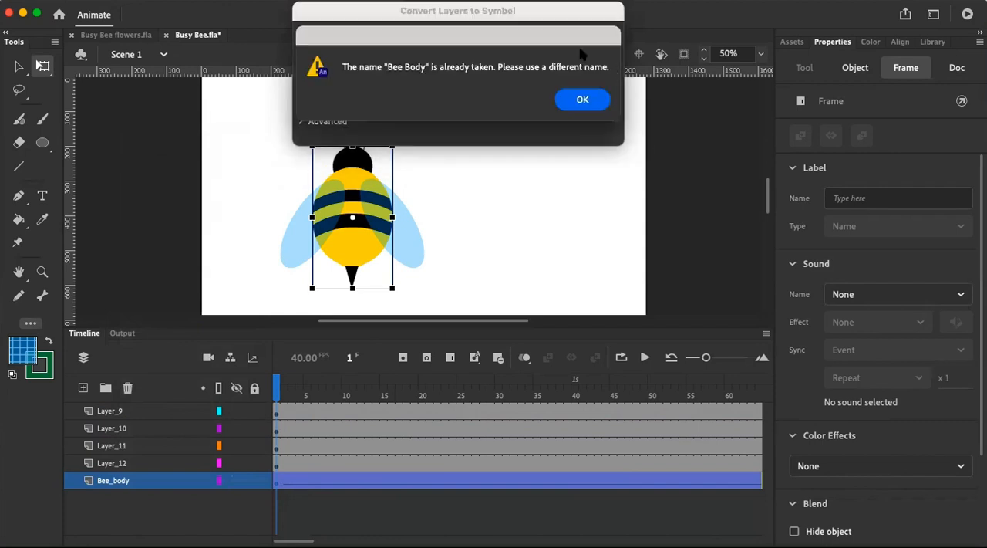
left_click(590, 106)
left_click(406, 40)
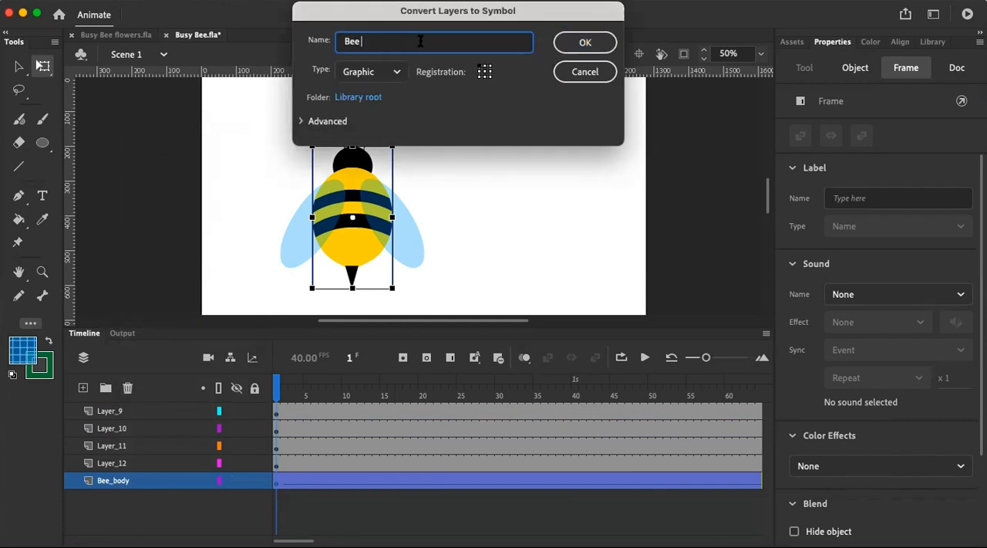
left_click(595, 42)
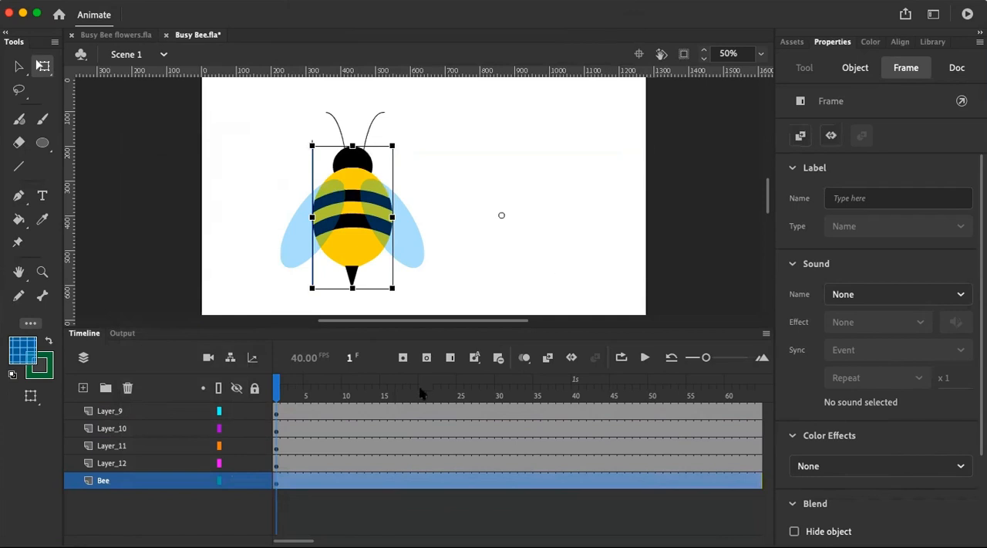
Convert Layer_12, which holds the left-hand antenna, to a graphic symbol named Left_Antenna
left_click(115, 465)
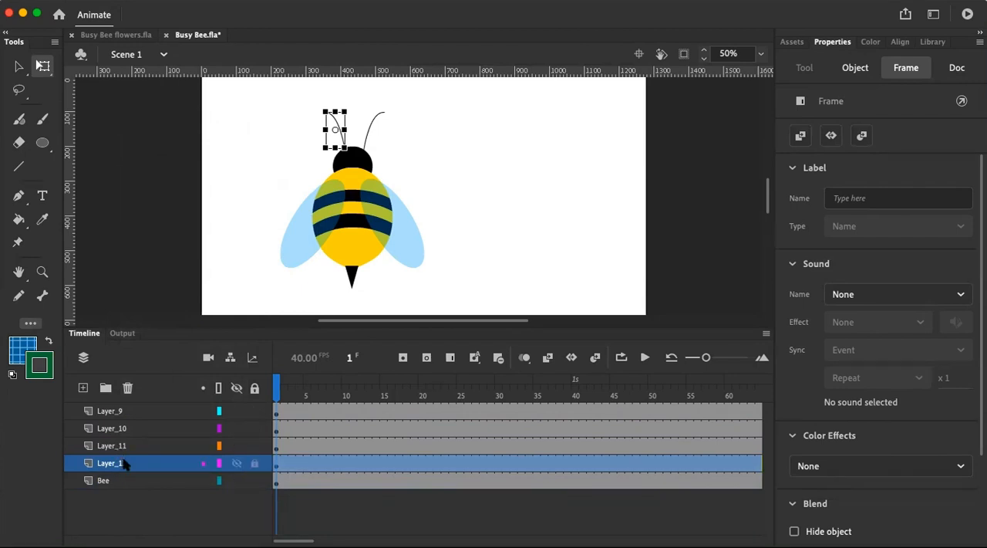
right_click(124, 463)
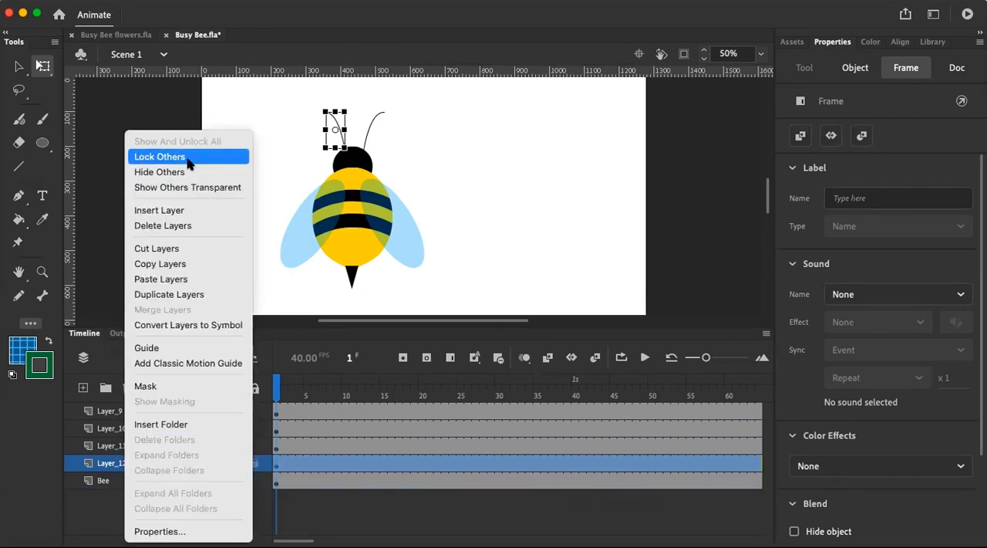
left_click(189, 325)
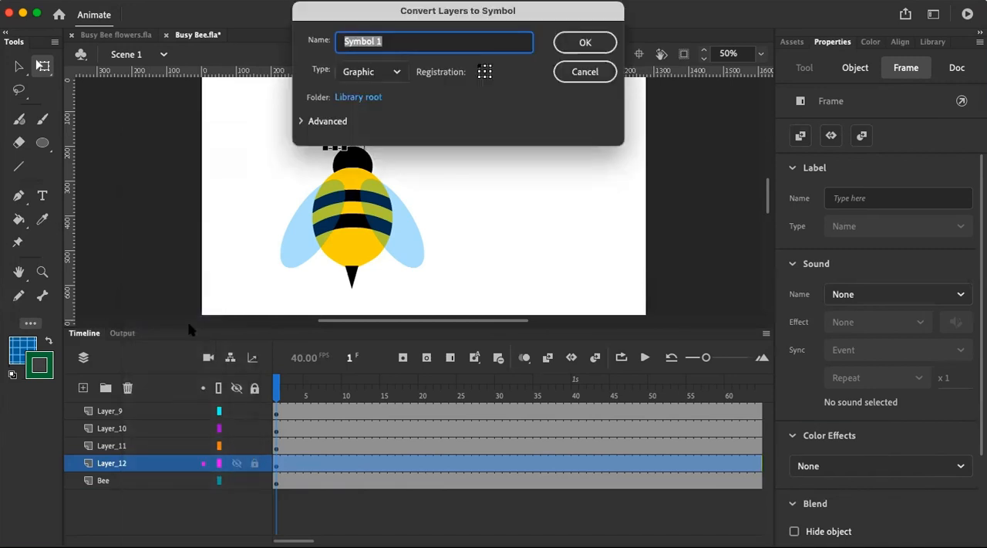
type("Left_Antenna")
key("Return")
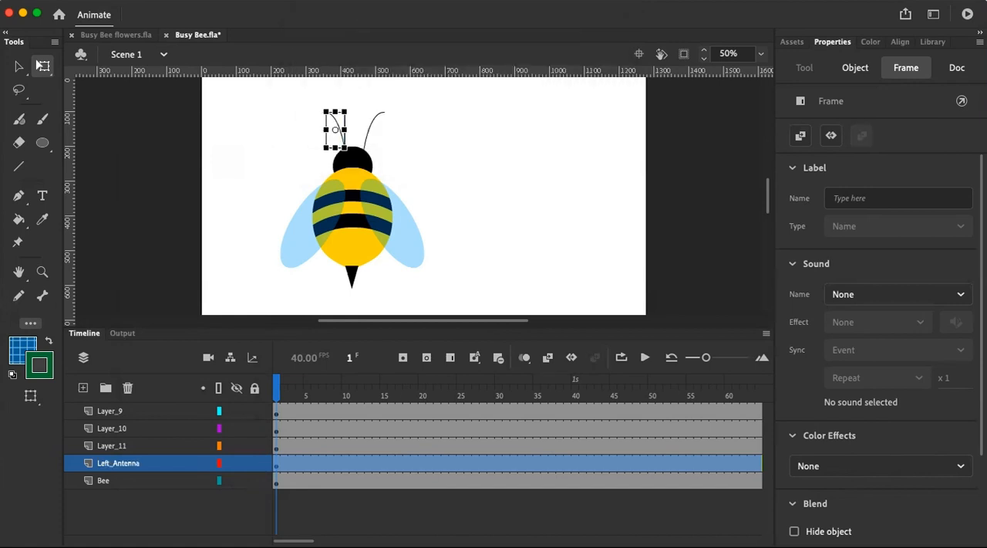
Convert Layer_11, which holds the right-hand antenna, to a graphic symbol named Right_Antenna
left_click(128, 446)
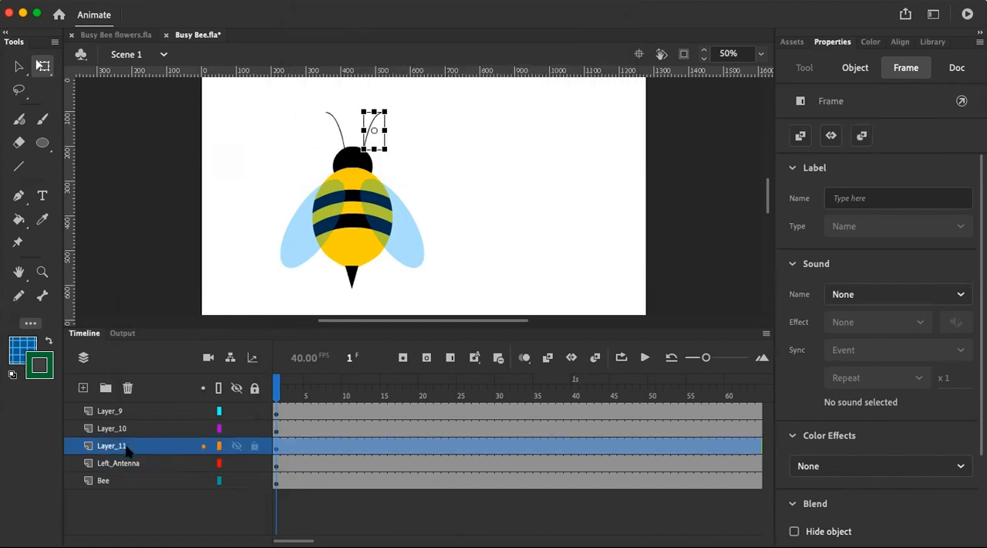
right_click(128, 446)
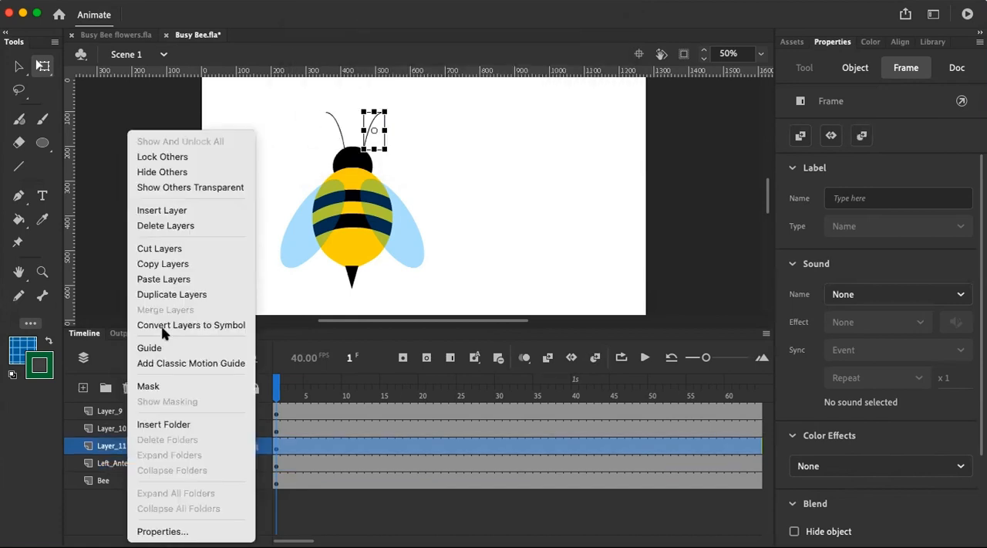
left_click(200, 324)
type("Right")
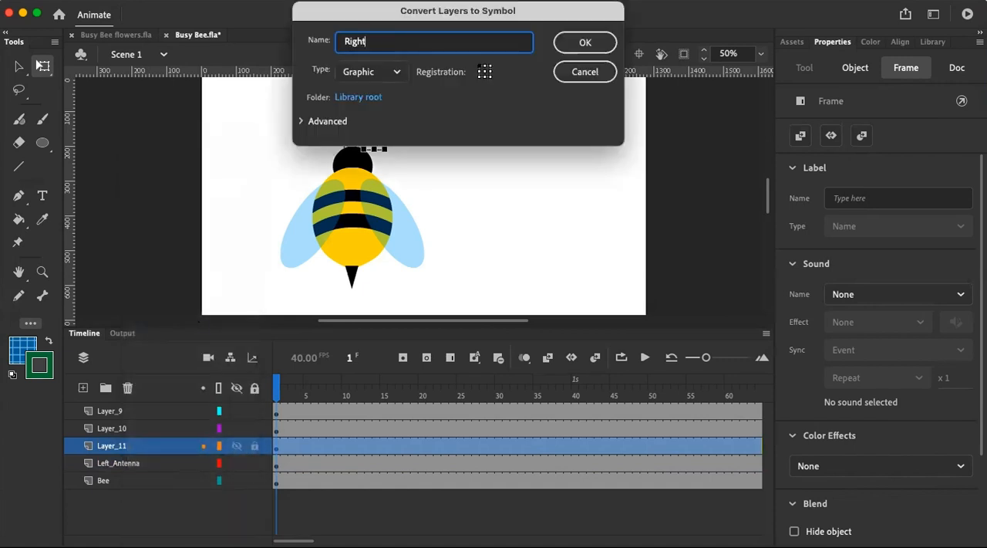
type("_Antenna")
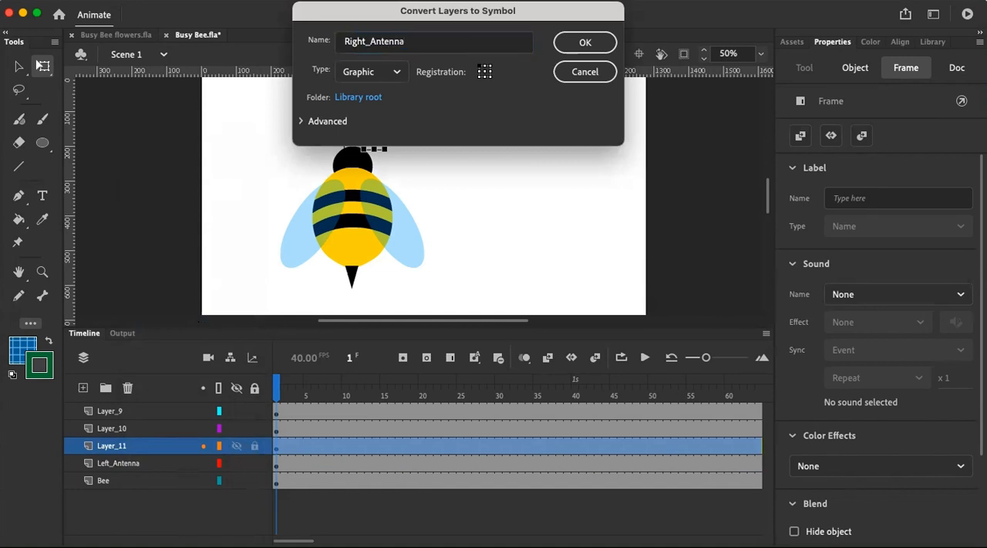
key("Return")
Convert Layer_10, which holds the left-hand wing, to a graphic symbol named Left_wing
left_click(122, 433)
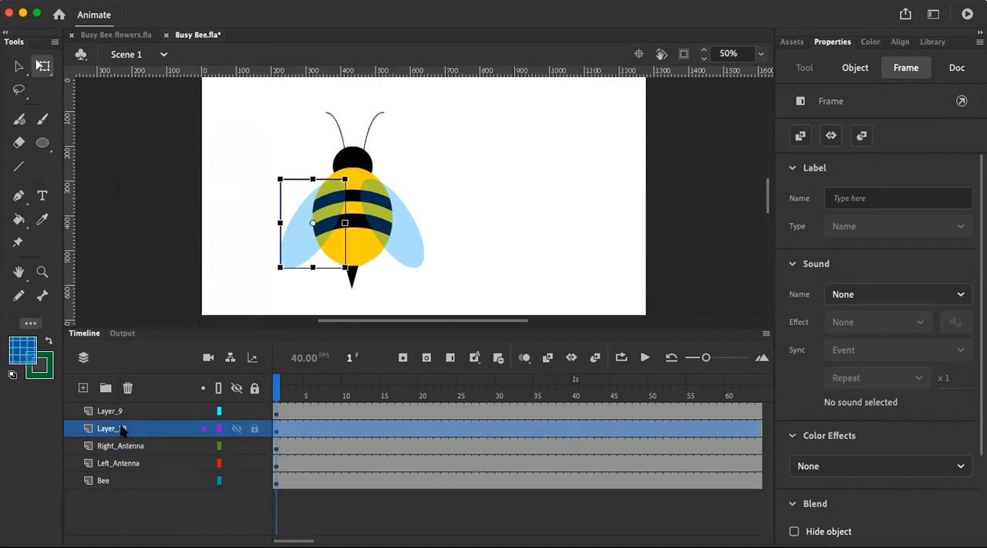
right_click(122, 433)
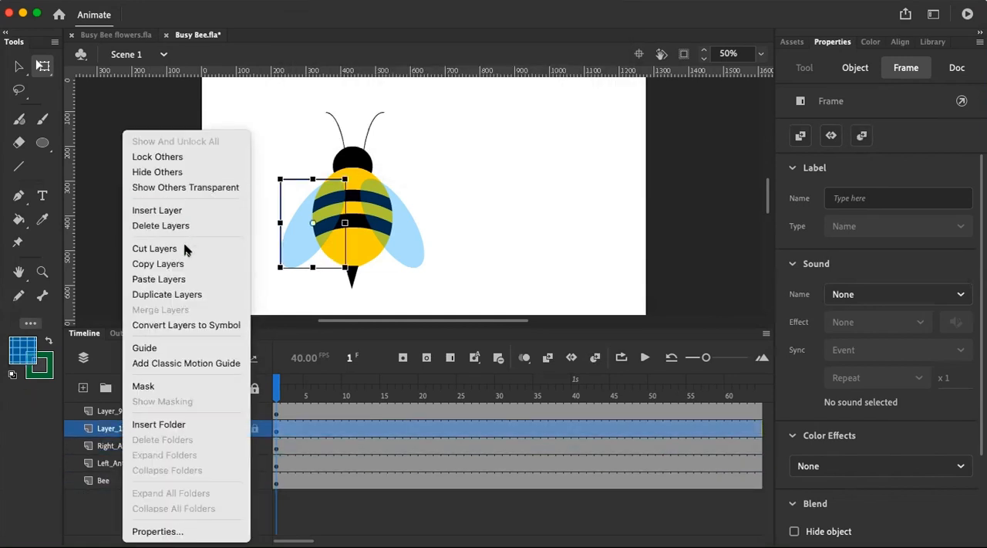
left_click(191, 324)
type("Left_wing")
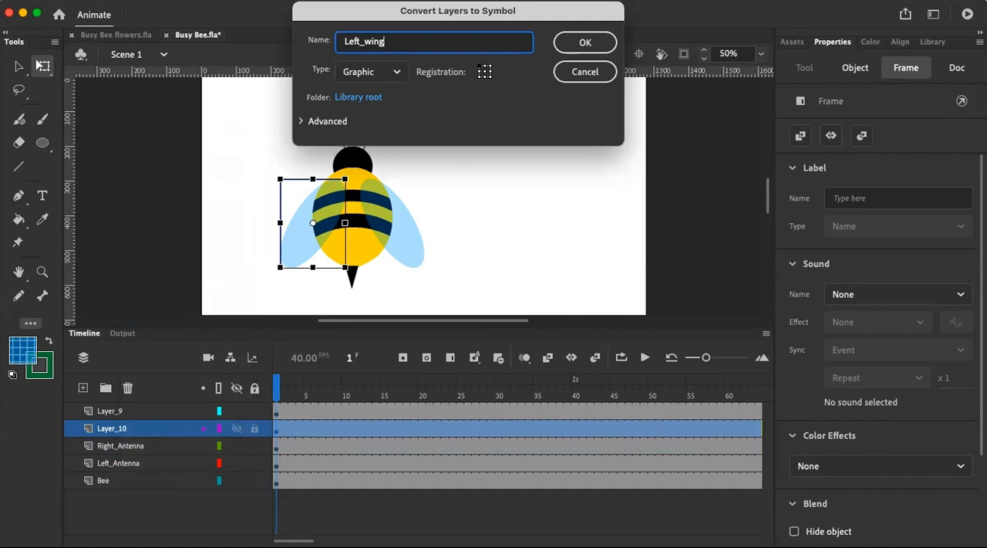
key("Return")
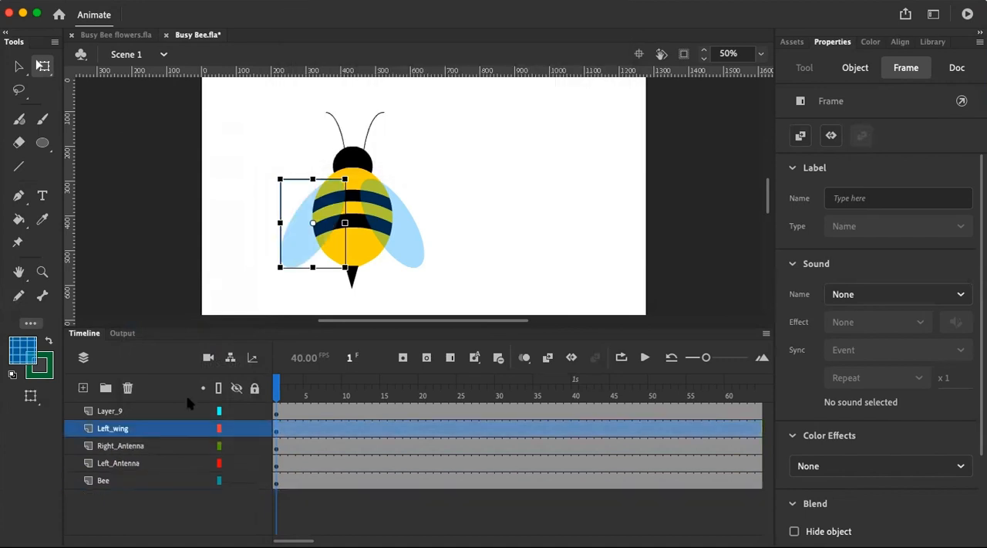
Convert Layer_9, which holds the right-hand wing, to a graphic symbol named Right_wing and clear the selection
left_click(131, 413)
right_click(131, 414)
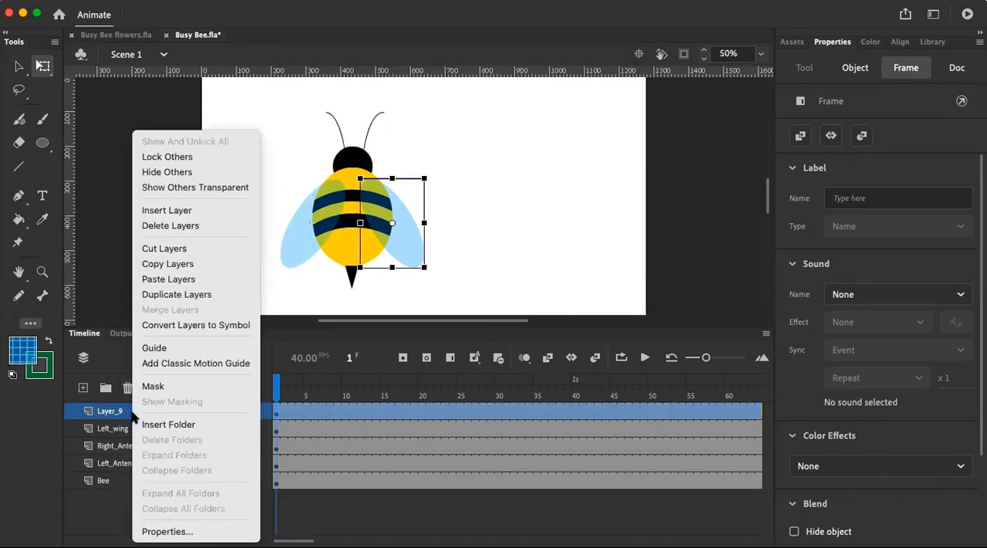
left_click(171, 325)
type("Rig")
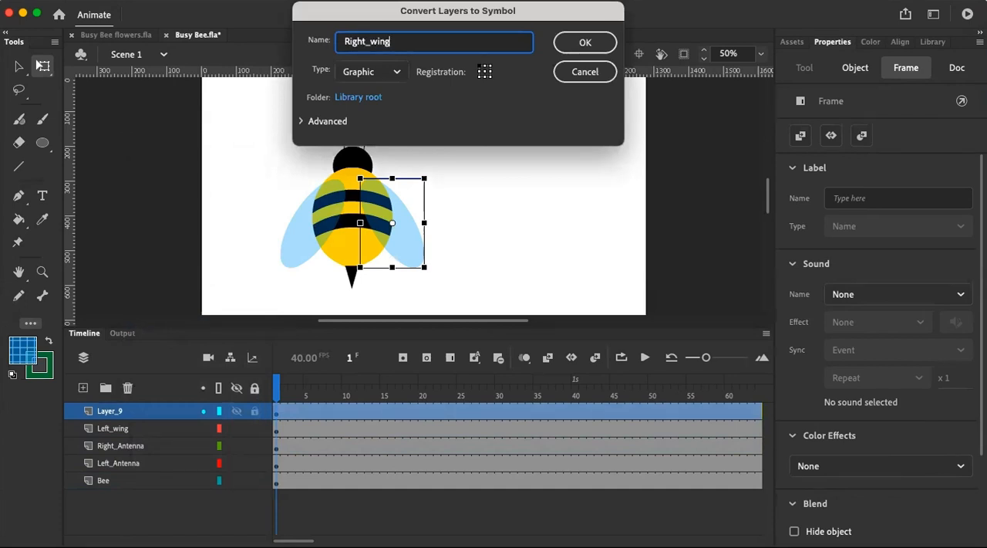
type("ht_wing")
key("Return")
left_click(517, 244)
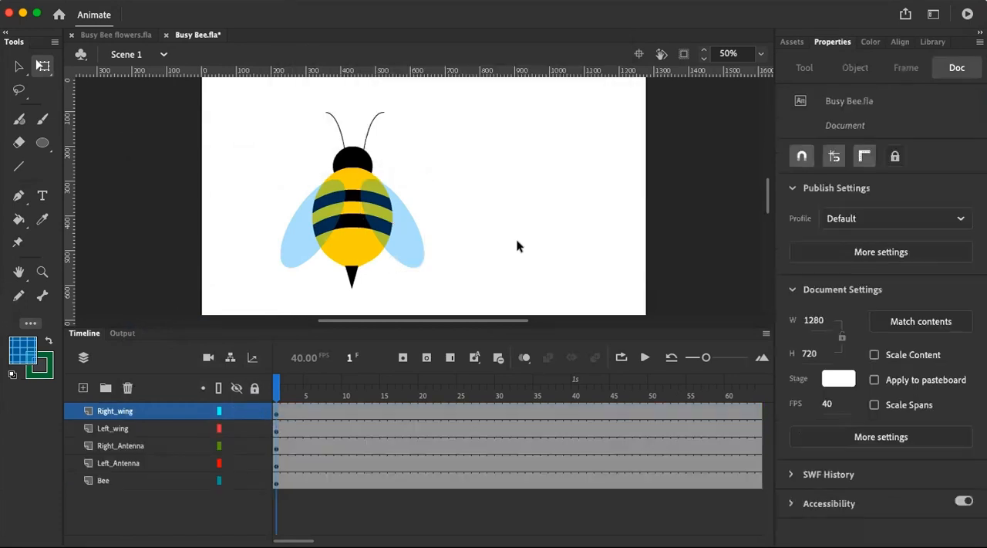
Try rotating the bee's right-hand wing about its current transformation point and undo the rotation
left_click(409, 244)
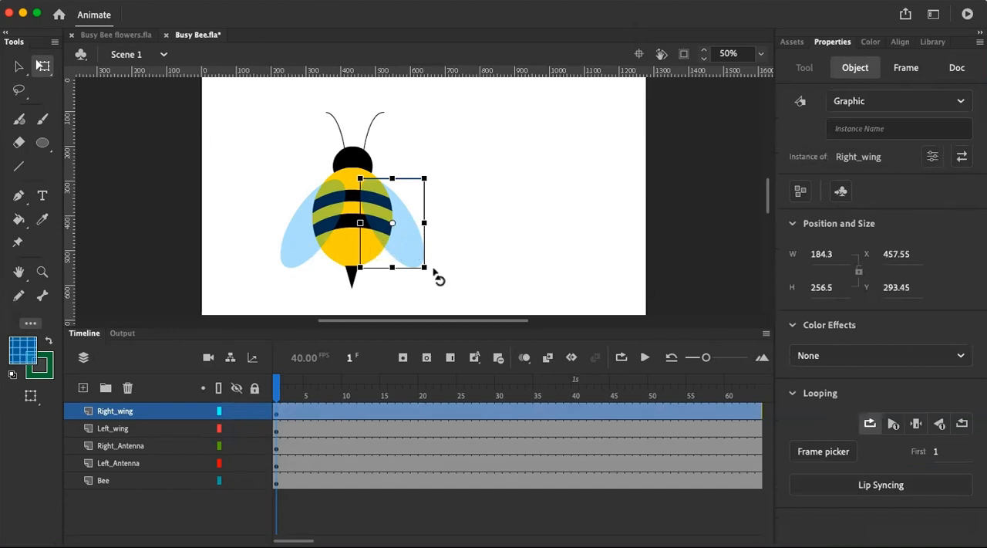
left_click_drag(480, 225, 432, 281)
key("super+z")
mouse_move(433, 271)
left_mouse_down()
mouse_move(485, 114)
mouse_move(488, 185)
mouse_move(483, 205)
mouse_move(485, 159)
mouse_move(471, 158)
mouse_move(447, 276)
mouse_move(465, 236)
mouse_move(440, 267)
left_mouse_up()
Move the left-hand wing's transformation point to the upper end of the wing, where it joins the body
left_click(287, 242)
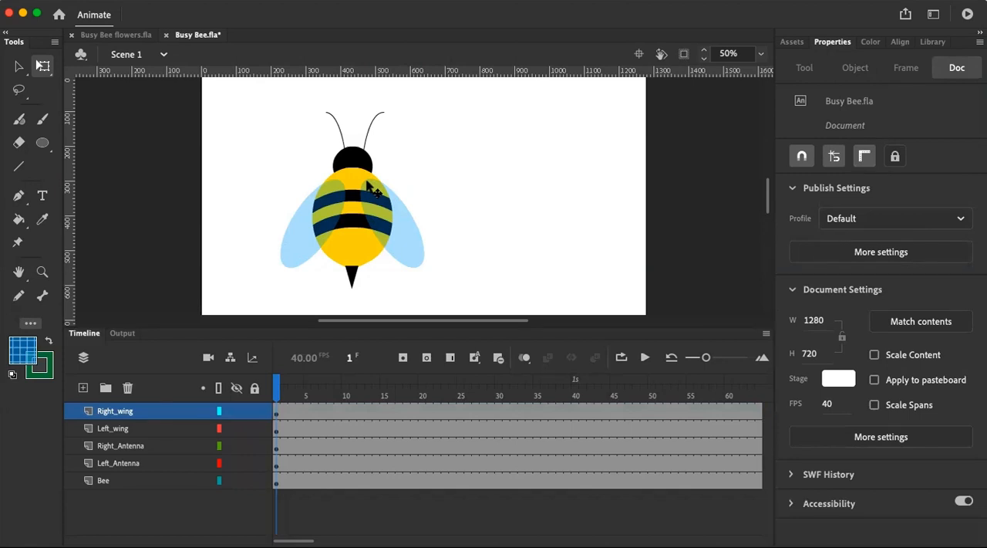
left_click(297, 253)
left_click_drag(312, 223, 337, 189)
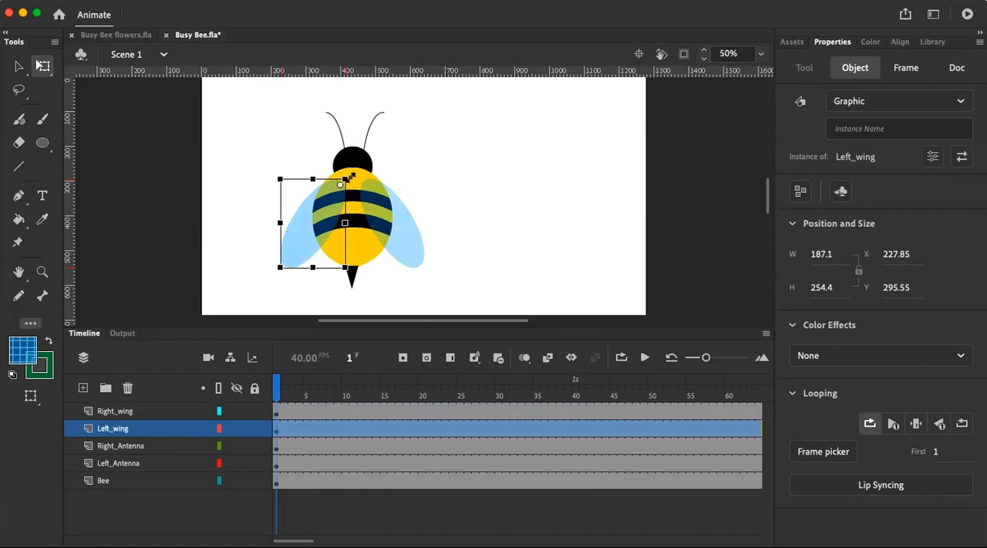
Move the transformation point of each antenna to its base, where it meets the head
left_click(341, 118)
left_click(333, 116)
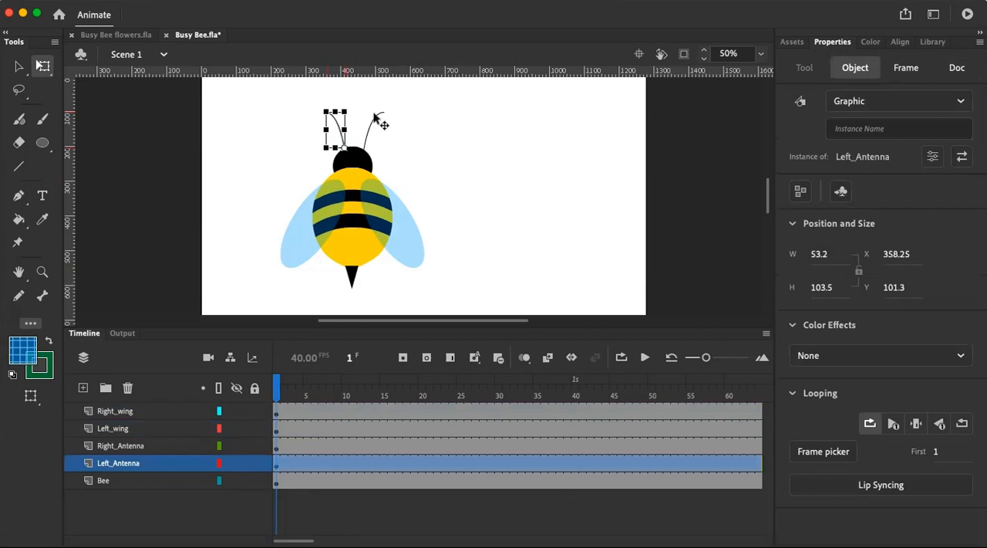
left_click(374, 133)
left_click_drag(375, 133, 367, 145)
left_click(428, 142)
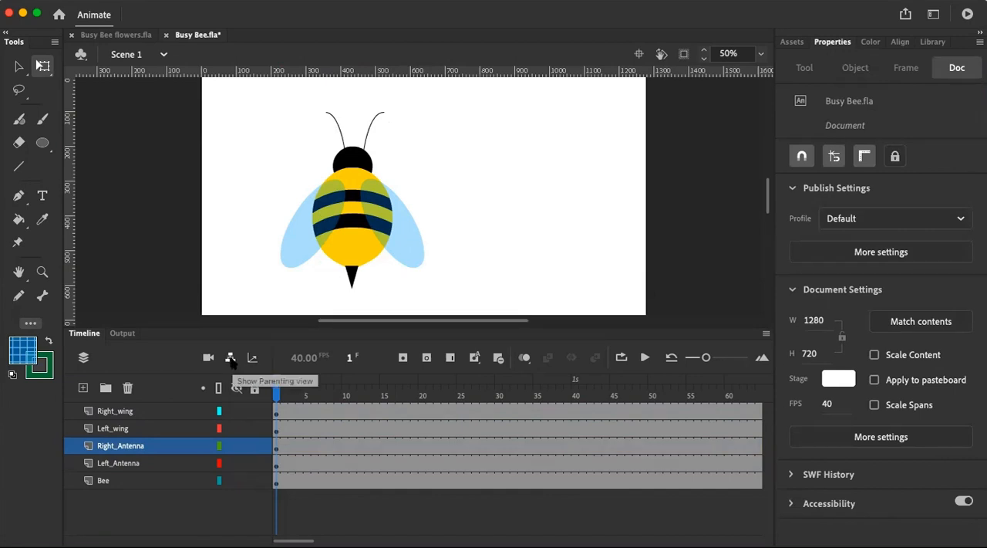
Show the layer parenting view and parent the Right_wing, Left_wing, Right_Antenna and Left_Antenna layers to the Bee layer
left_click(229, 358)
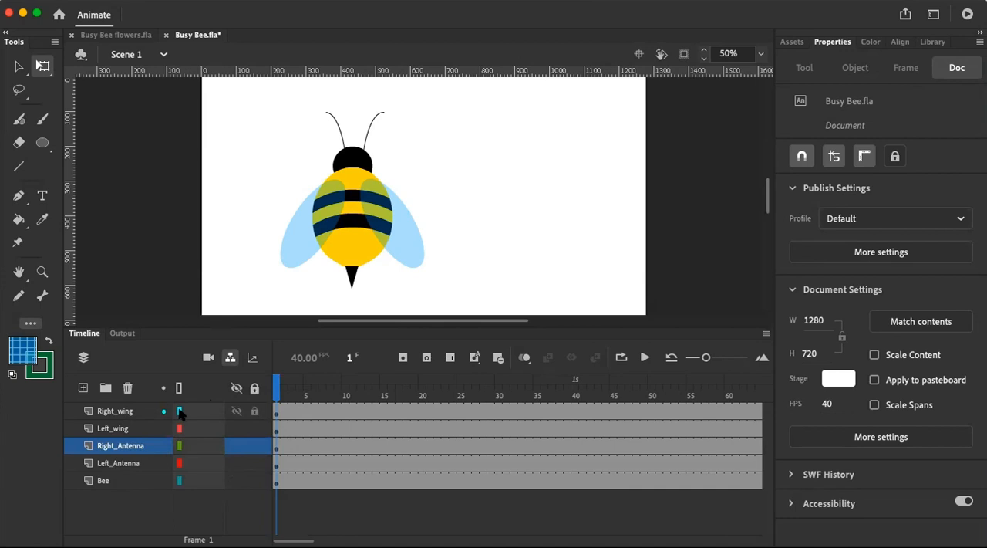
left_click_drag(178, 411, 179, 483)
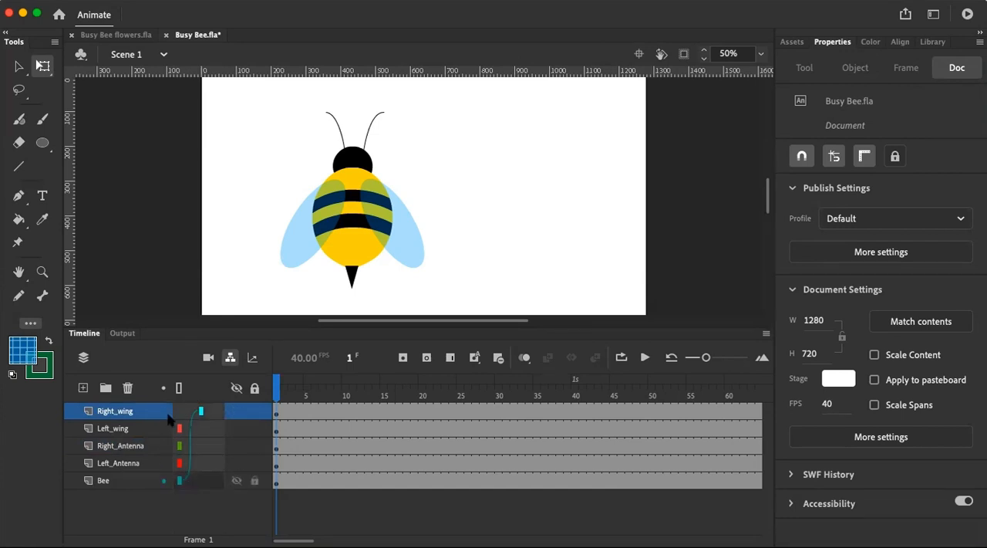
left_click_drag(180, 428, 183, 488)
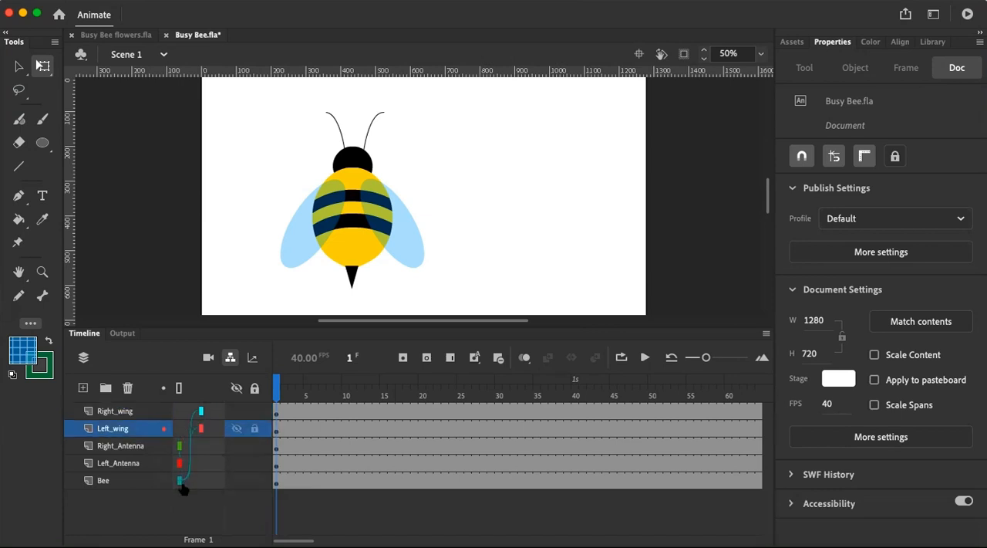
left_click_drag(183, 453, 180, 489)
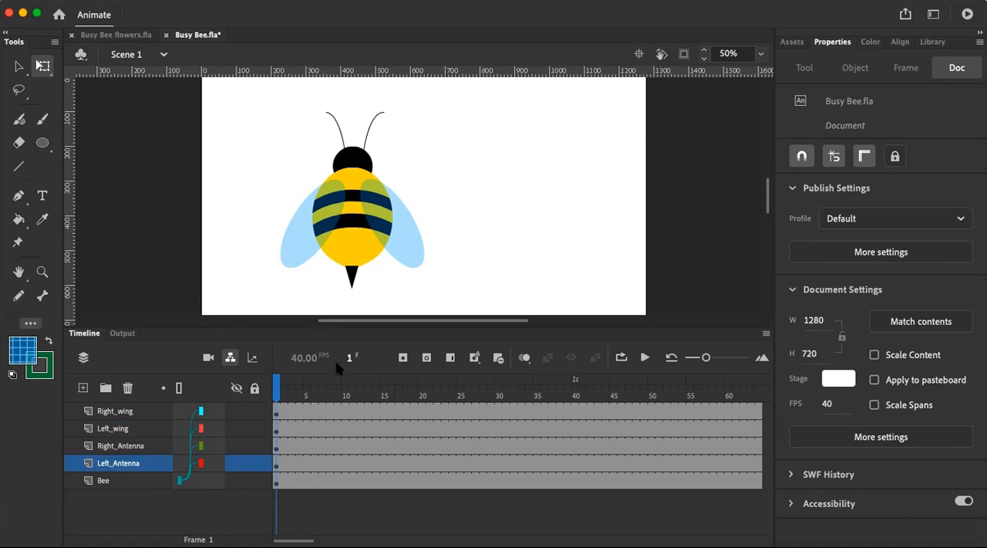
Move the whole bee up and to the left to about X 154, Y 55, and hide the layer parenting view
left_click_drag(264, 98, 440, 297)
left_click_drag(375, 226, 428, 203)
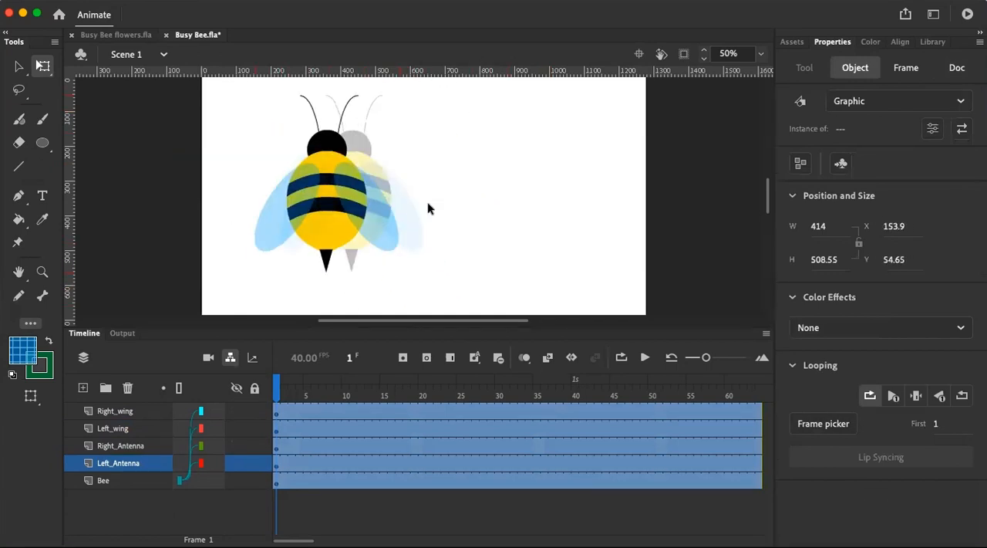
left_click(430, 209)
left_click(124, 412)
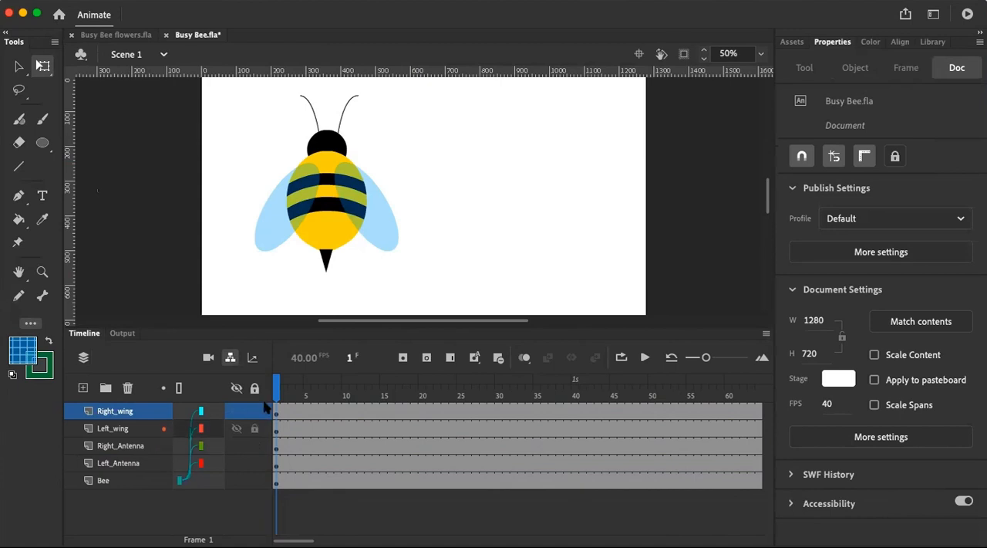
left_click(230, 359)
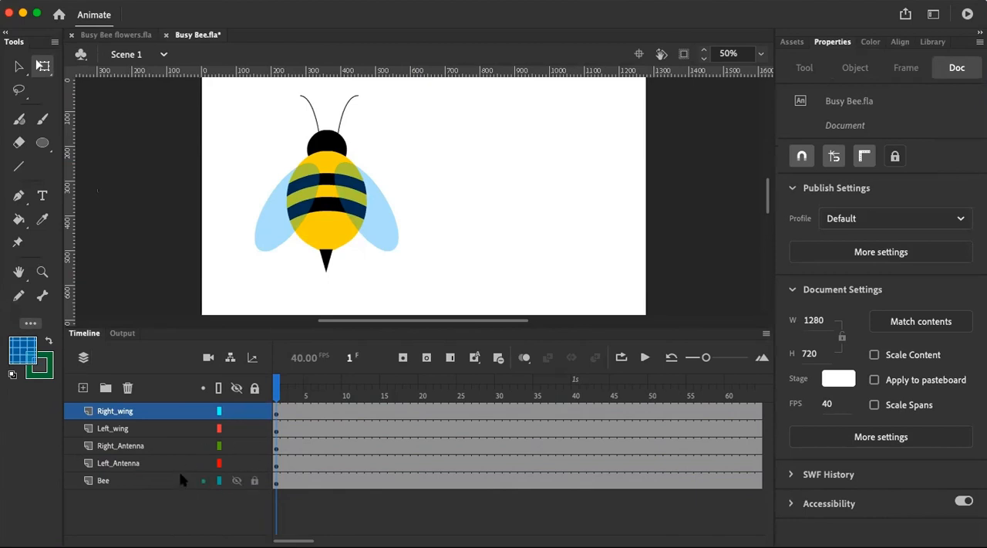
Add a layer named Flower above the bee layers and place guides crossing at about X 800, Y 340 on the stage
left_click(84, 388)
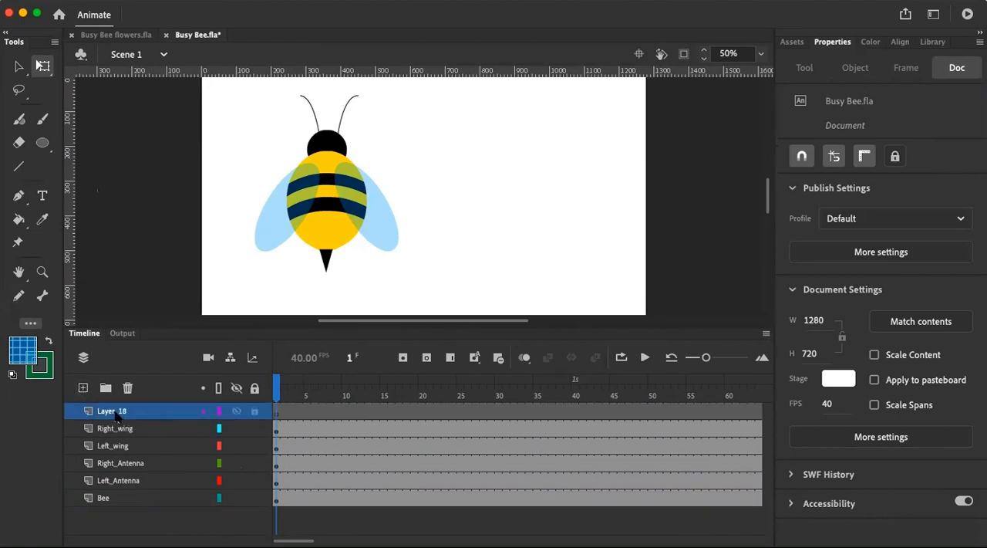
double_click(115, 412)
type("Flower")
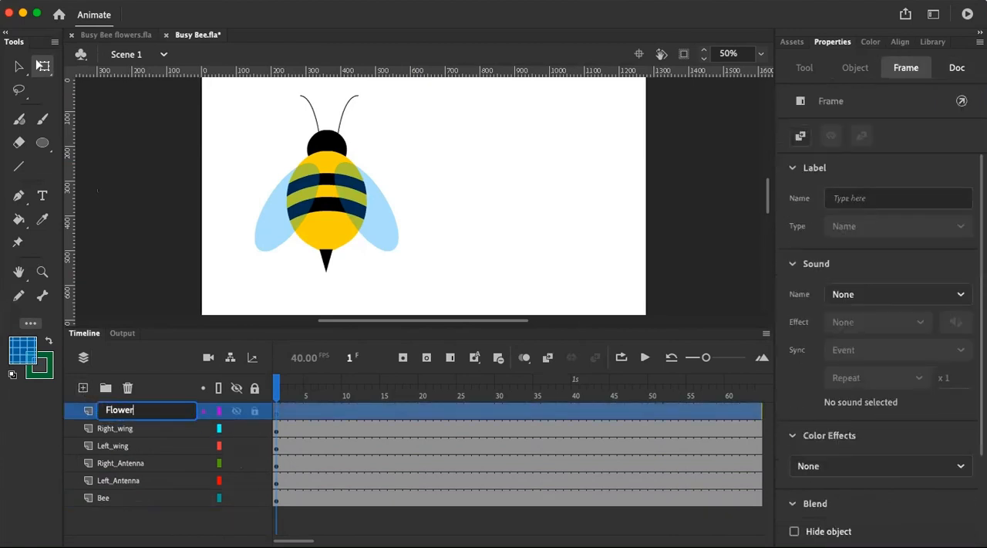
key("Return")
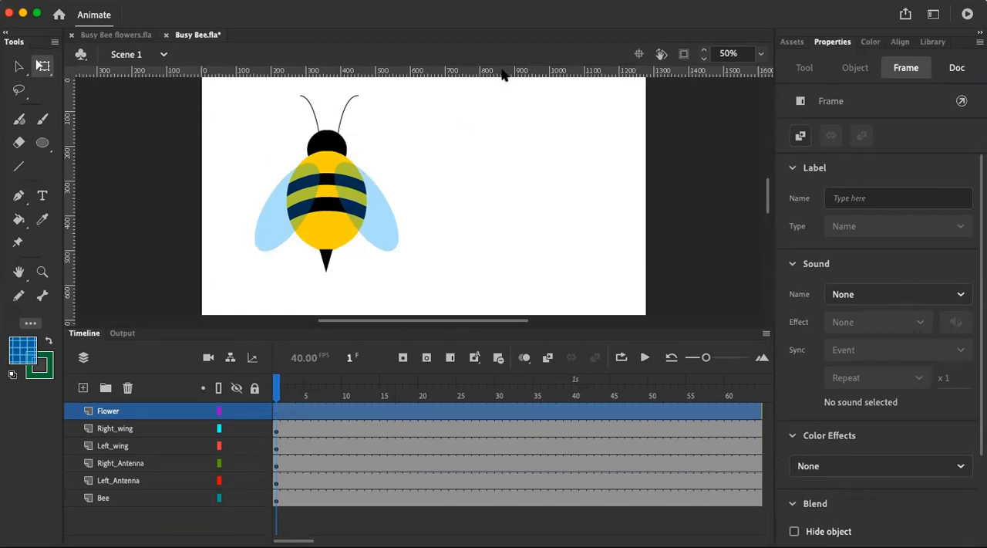
left_click_drag(503, 74, 499, 195)
left_click_drag(68, 165, 478, 162)
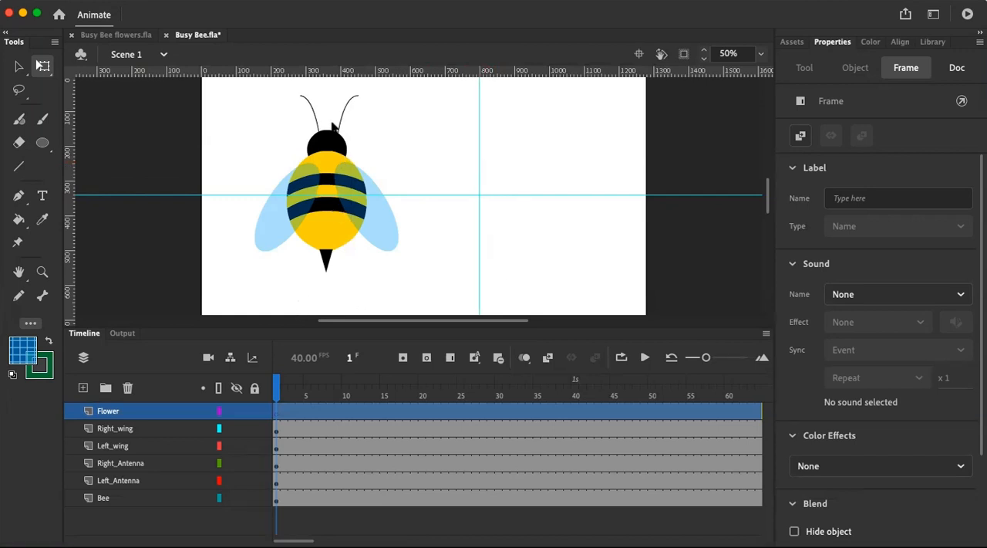
Hide and lock the Right_wing, Left_wing, Right_Antenna, Left_Antenna and Bee layers
left_click(126, 429)
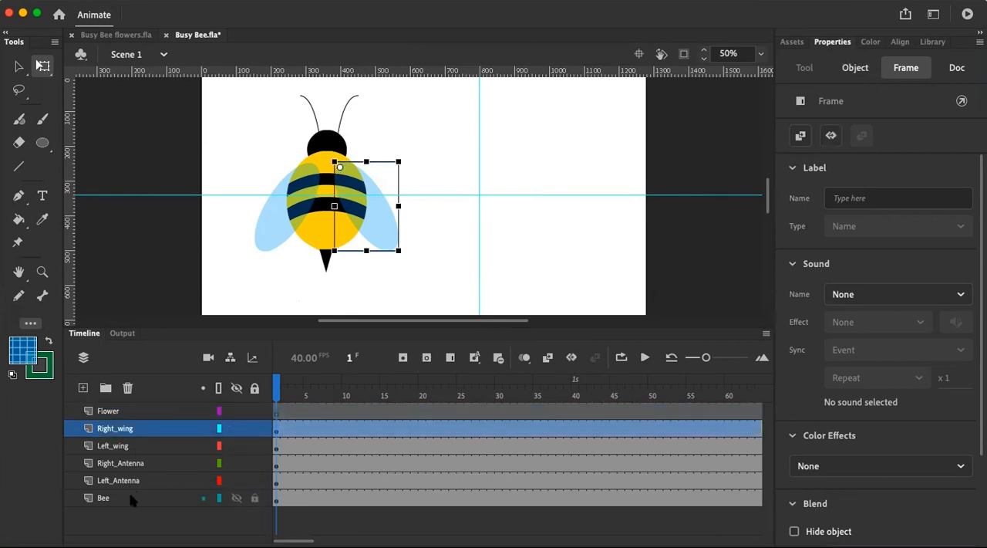
left_click(130, 499, "shift")
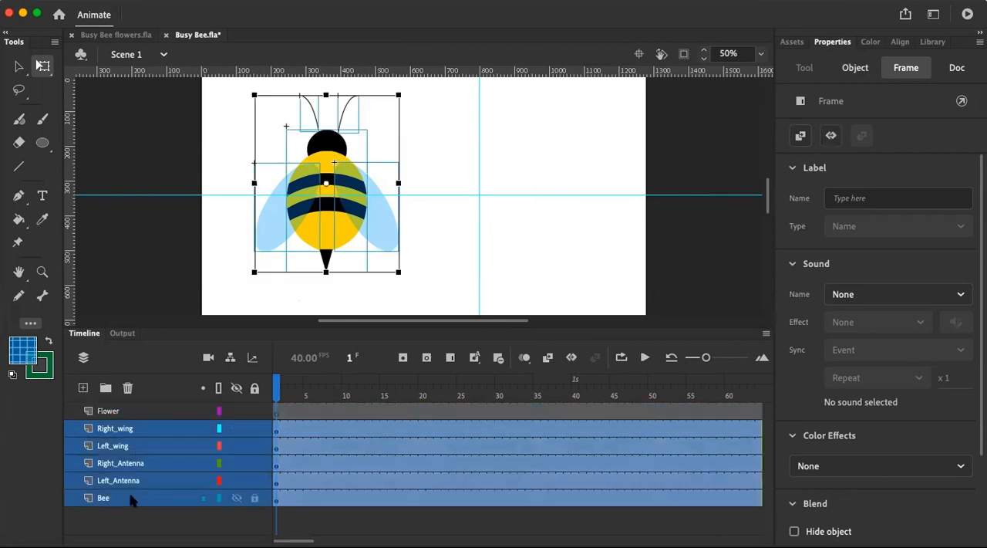
left_click(236, 428)
left_click(237, 445)
left_click(237, 463)
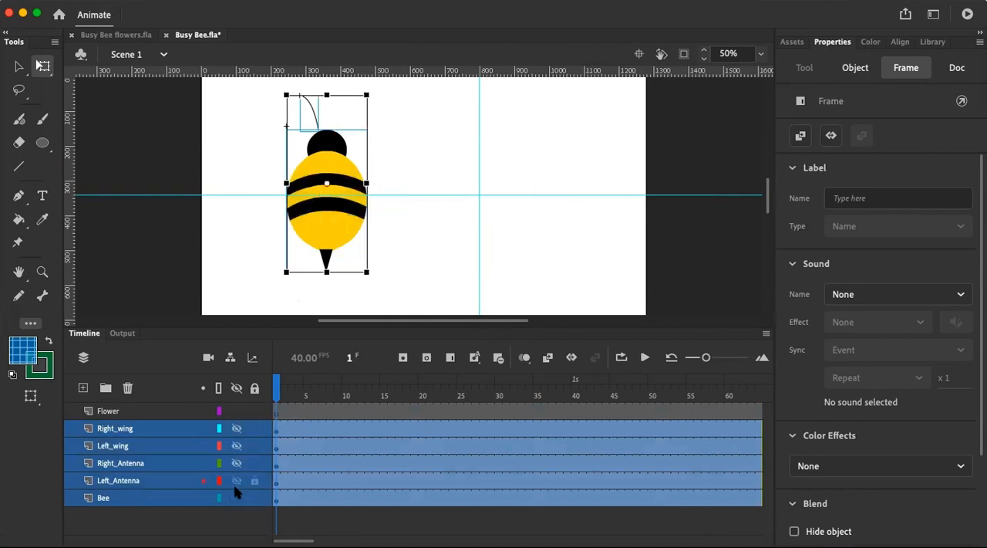
left_click(237, 480)
left_click(237, 497)
left_click(254, 428)
left_click(254, 445)
left_click(255, 462)
left_click(254, 480)
left_click(254, 497)
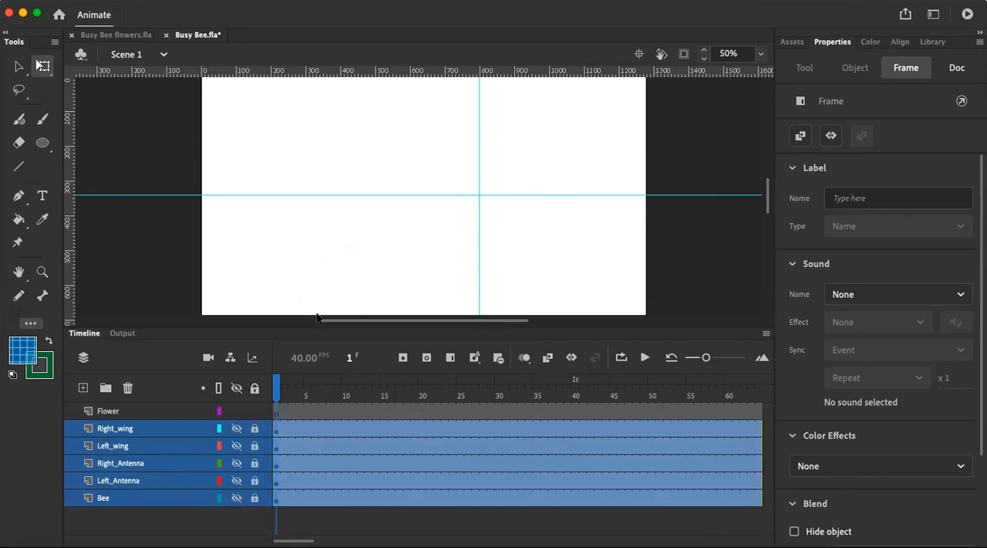
left_click(407, 262)
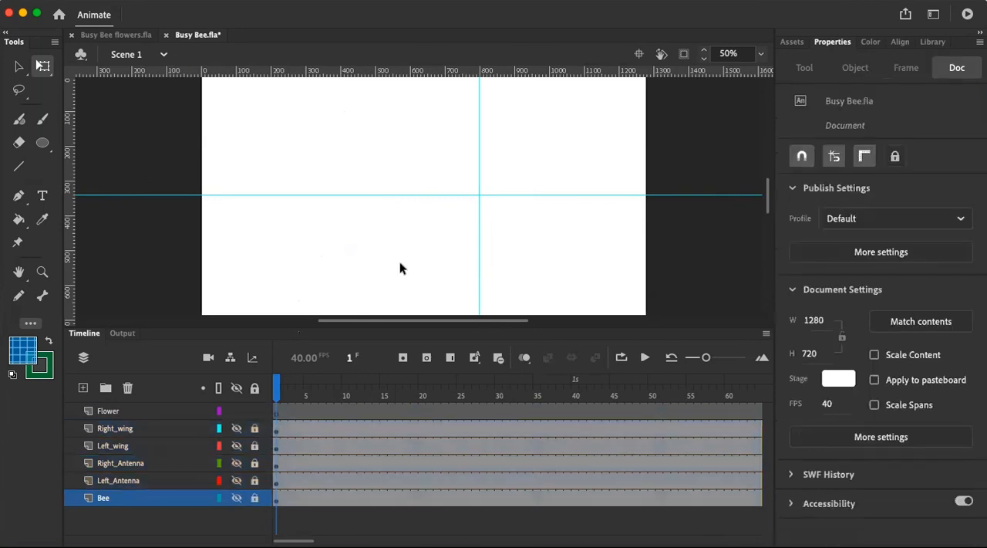
Draw a tall narrow oval about 130 by 435 px on the Flower layer, with a solid blue fill at 100% and no stroke
left_click(43, 142)
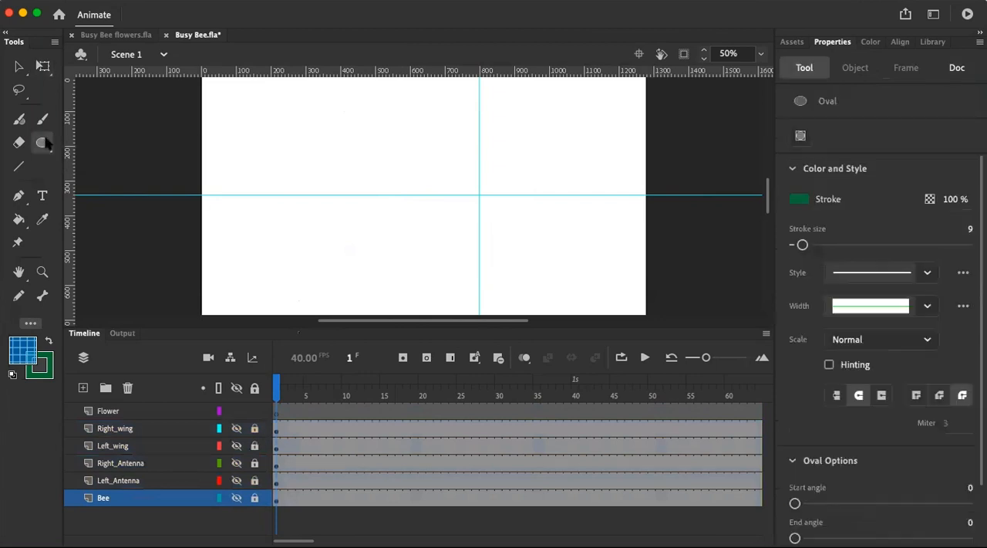
left_click(953, 198)
type("100")
key("Return")
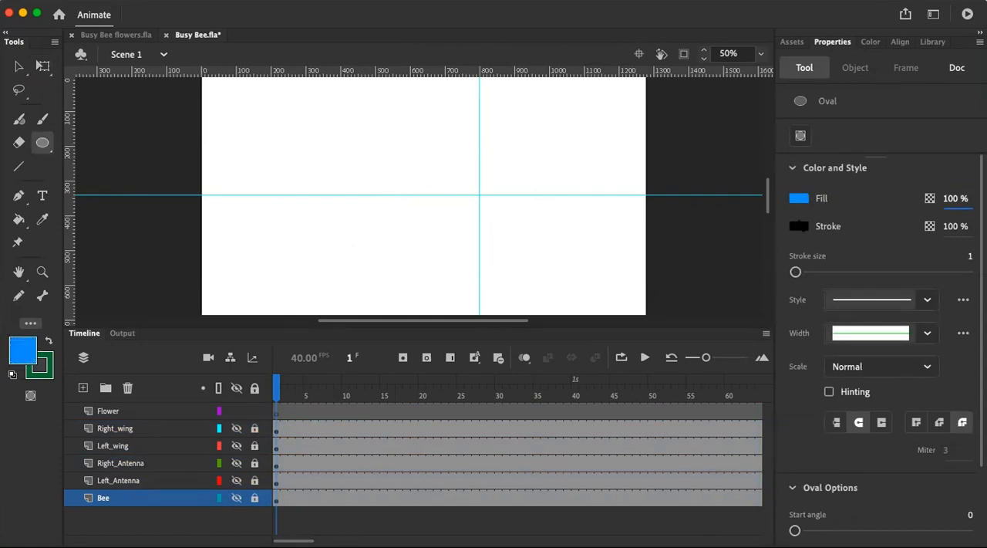
left_click(800, 229)
left_click(765, 241)
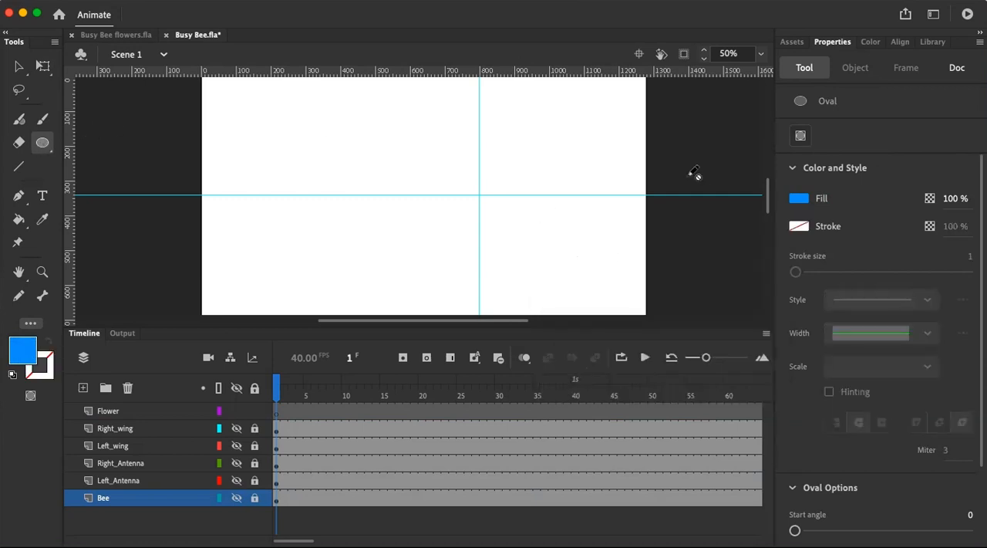
left_click(142, 411)
left_click_drag(389, 104, 435, 258)
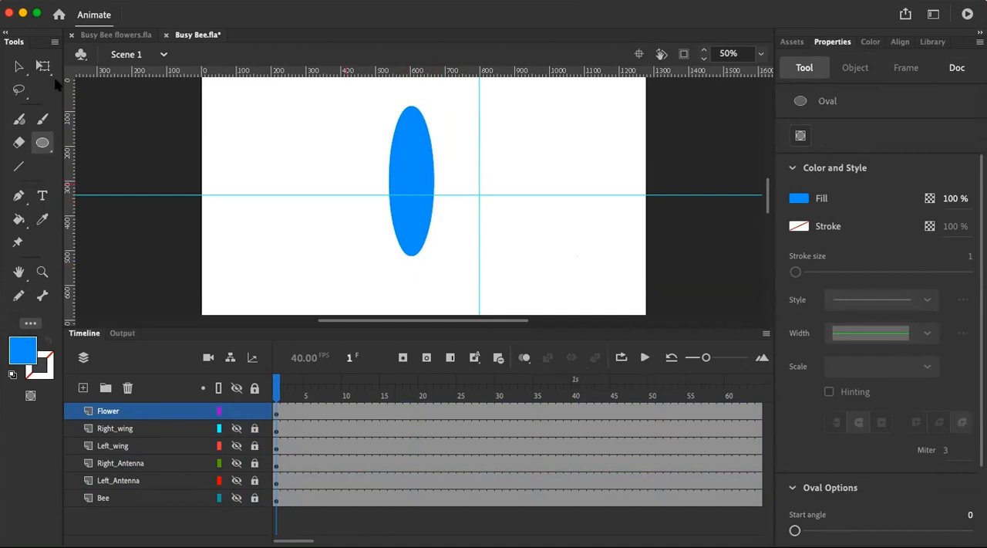
Curve both lower sides of the oval inward to form a petal, and move it to about X 497, Y 122
left_click(18, 66)
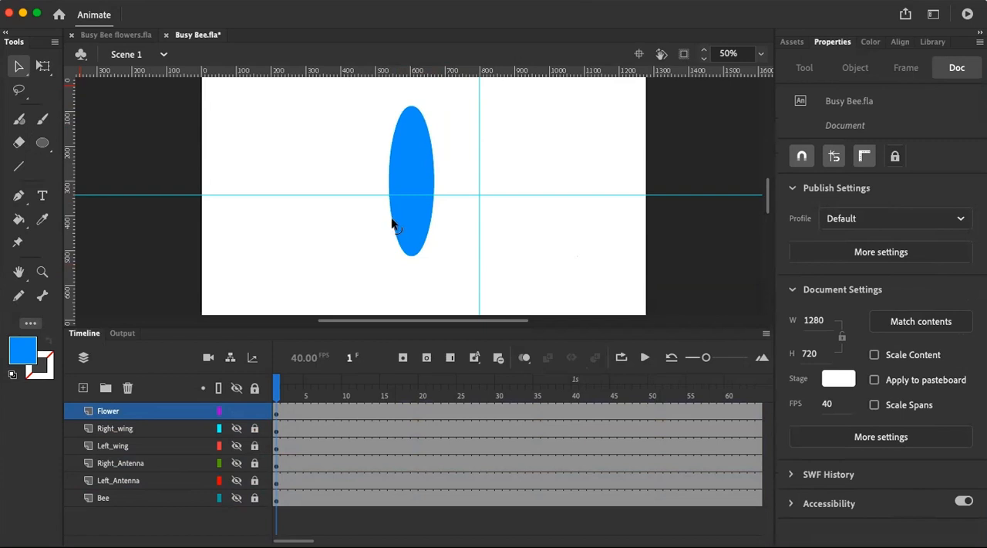
left_click_drag(394, 223, 402, 225)
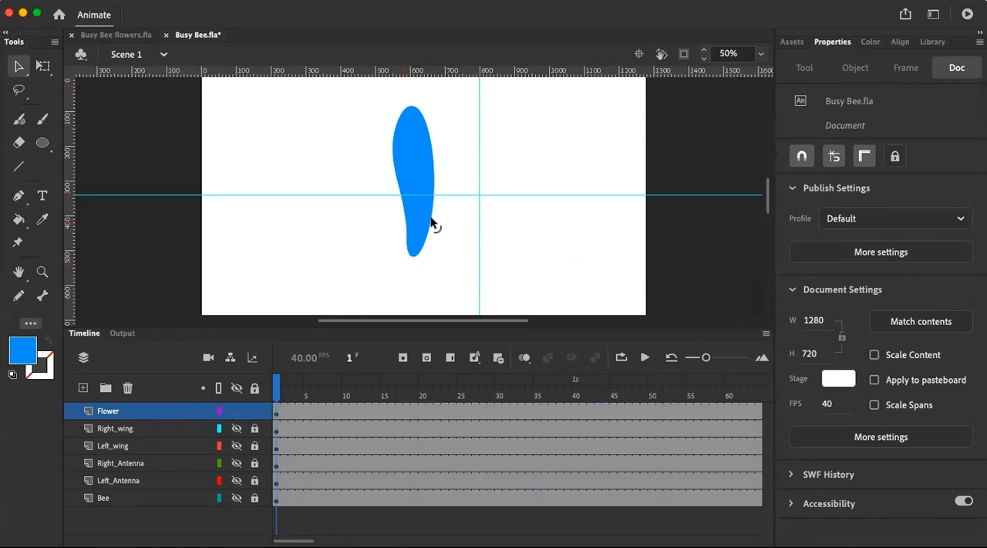
left_click_drag(427, 228, 419, 228)
left_click_drag(414, 161, 393, 176)
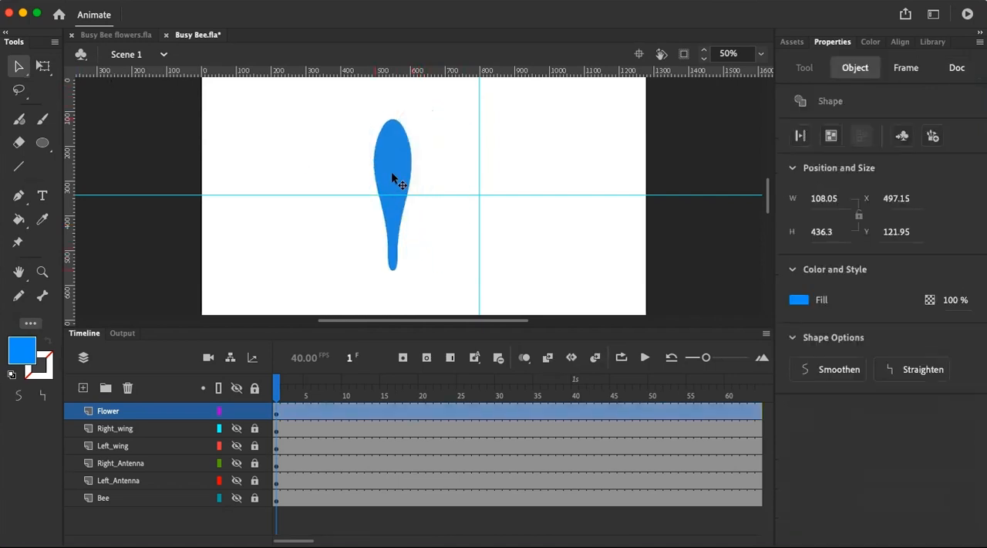
Scale the petal to about 64 by 259 px and place it on the vertical guide with its narrow end at the guide crossing
left_click(42, 66)
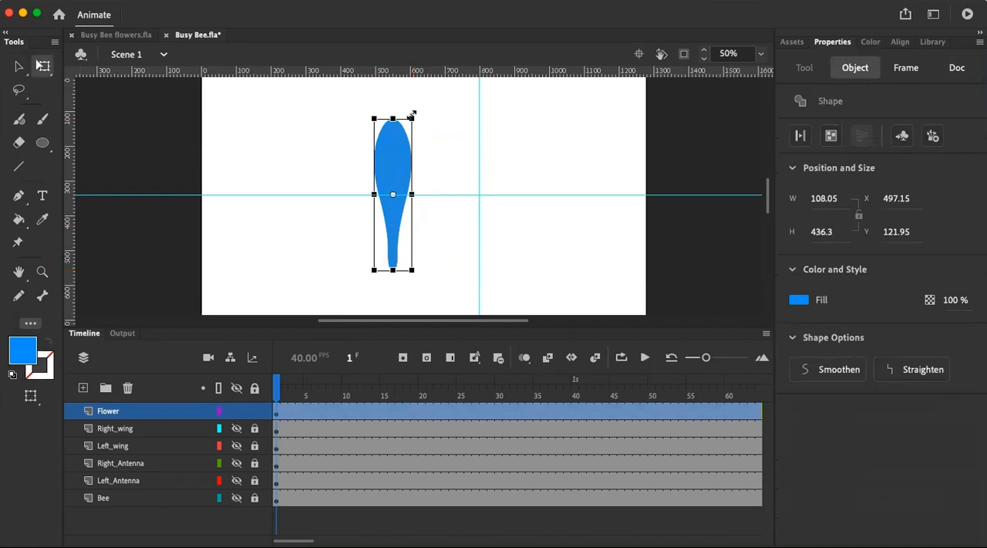
left_click_drag(404, 121, 402, 124)
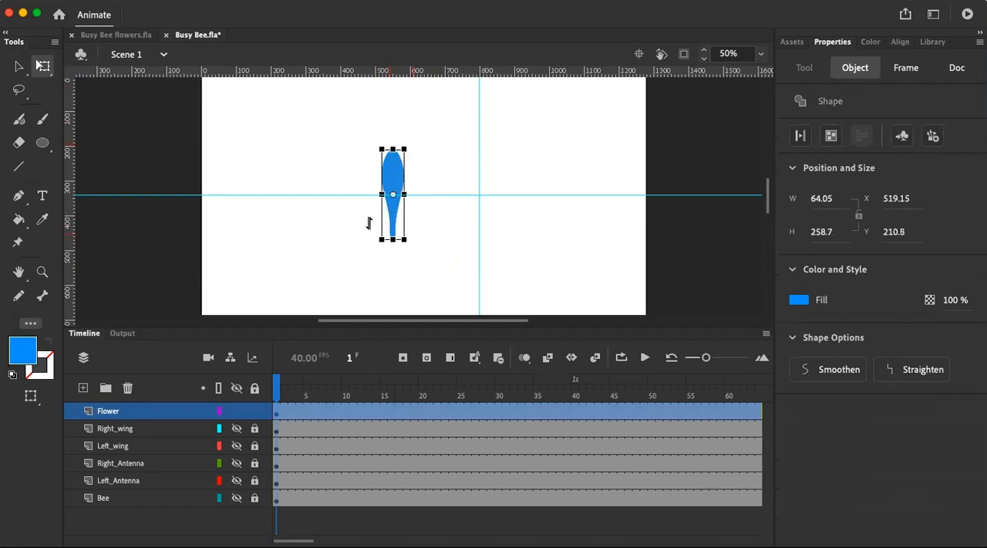
left_click_drag(401, 178, 486, 136)
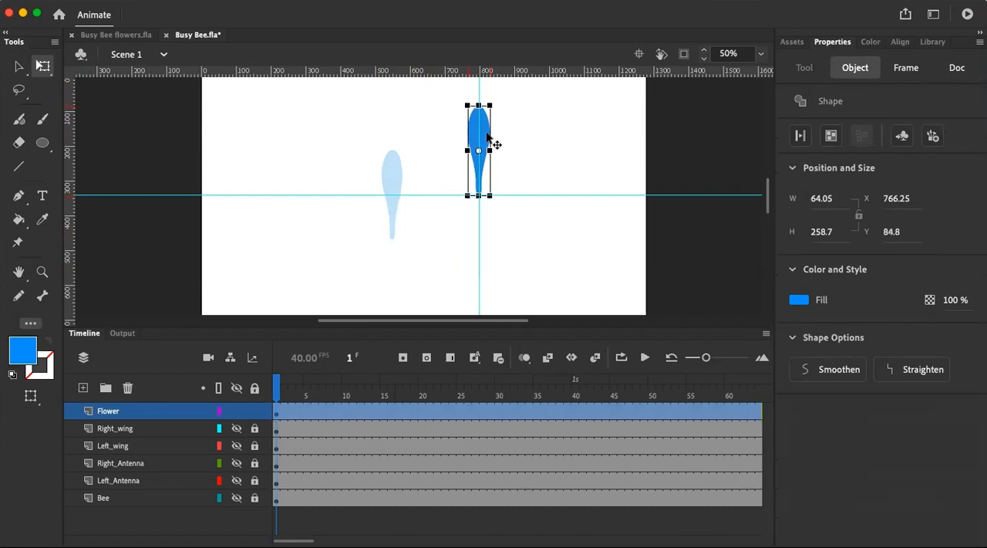
left_click(507, 147)
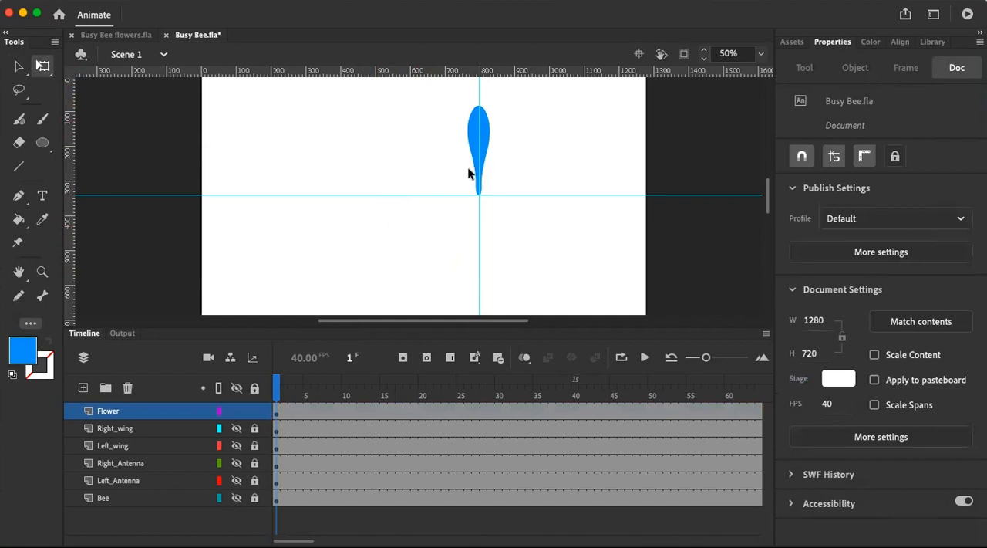
Copy the petal and paste the duplicate in place over the original
left_click(485, 134)
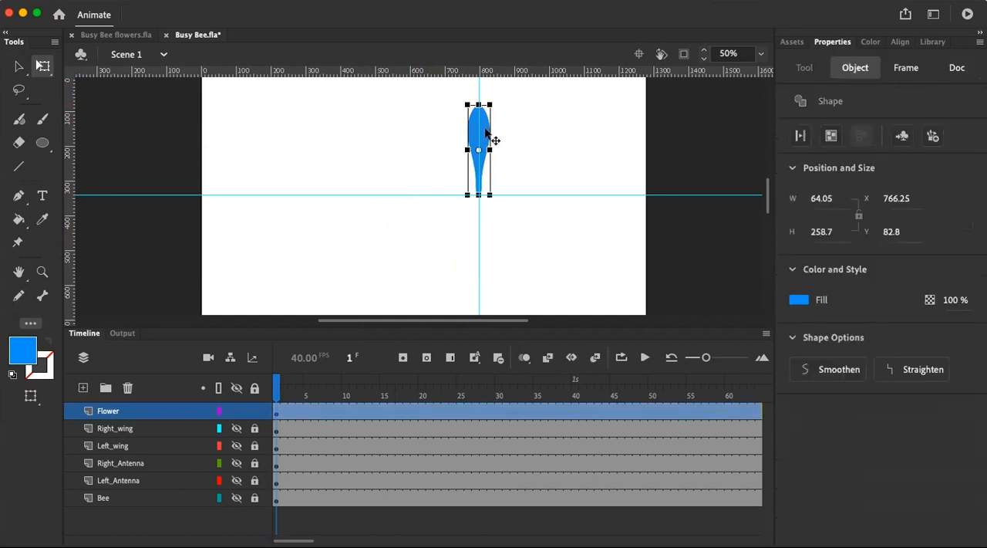
right_click(485, 133)
left_click(522, 234)
right_click(505, 138)
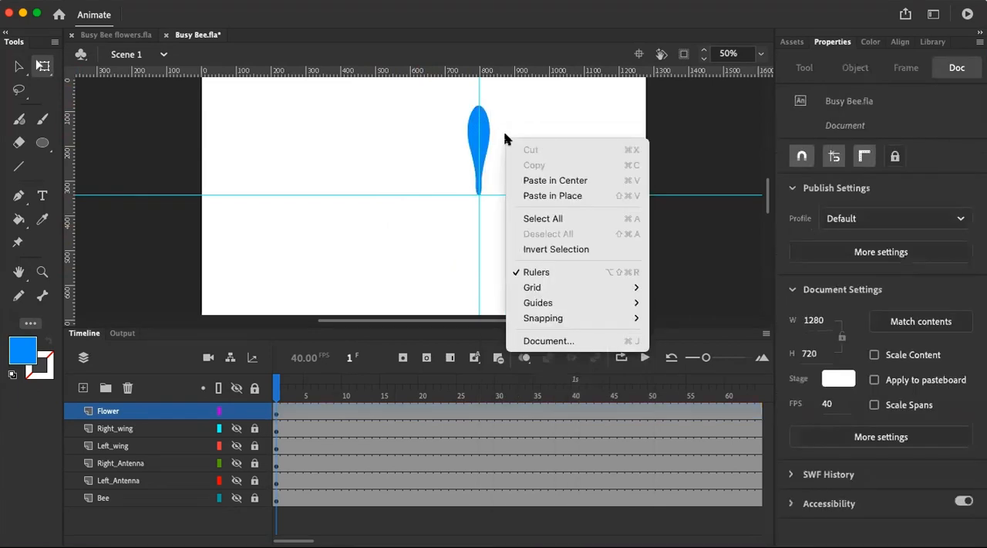
left_click(568, 194)
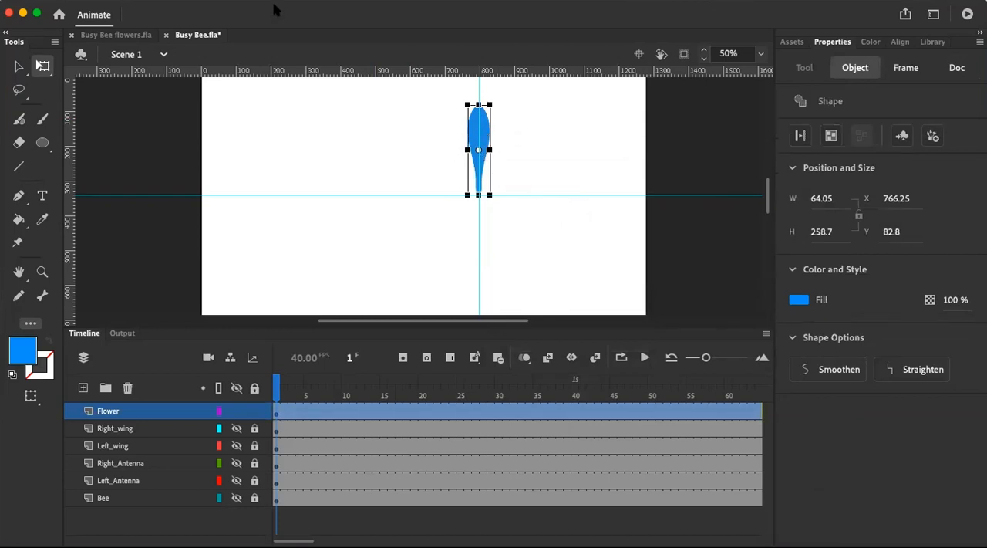
Try to rotate the petal copy by 45 degrees about its centre
left_click(223, 0)
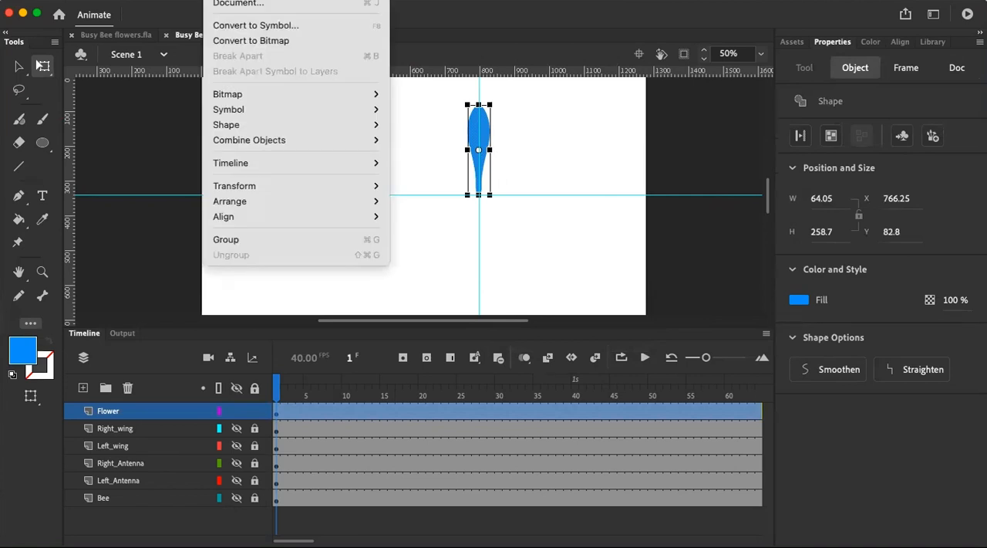
mouse_move(273, 185)
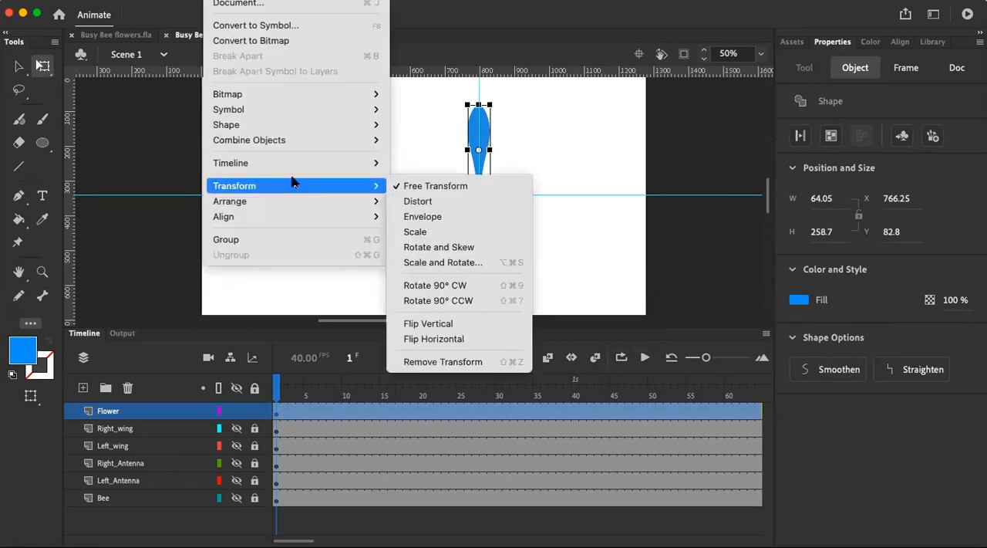
left_click(444, 263)
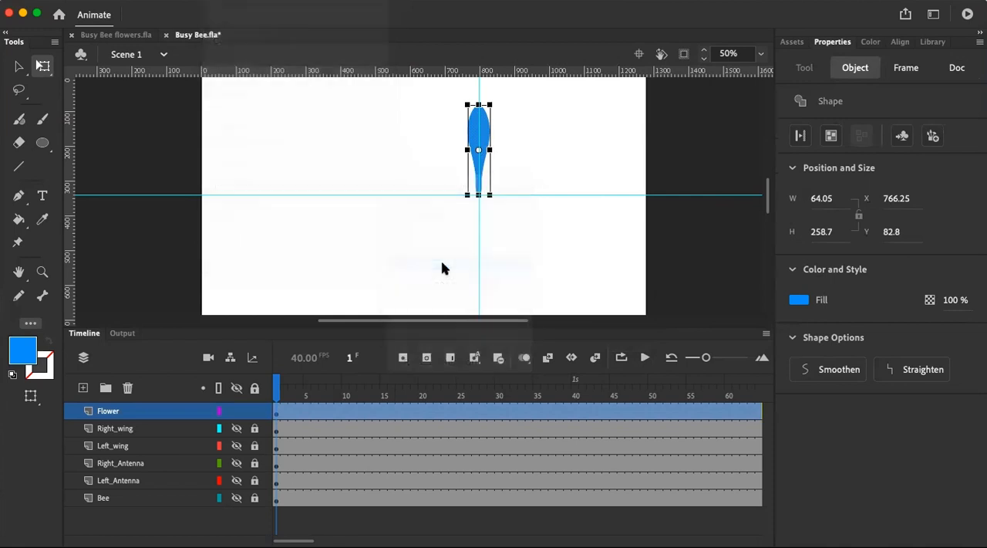
left_click(393, 285)
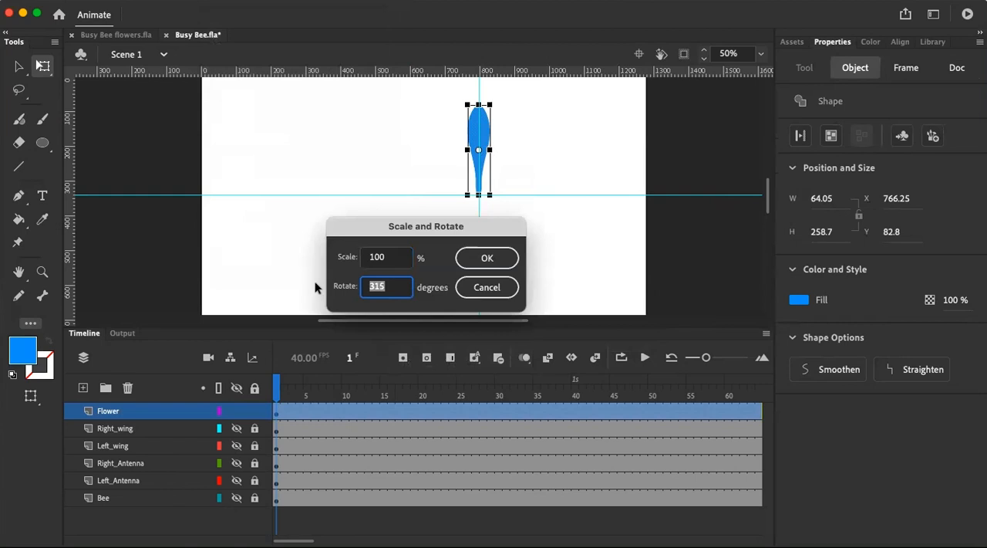
type("45")
left_click(495, 260)
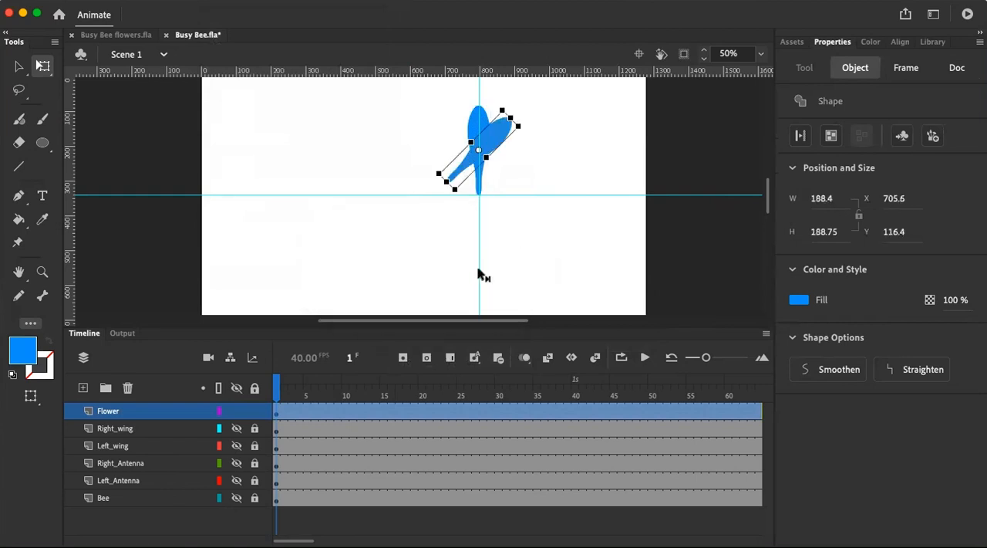
key("super+z")
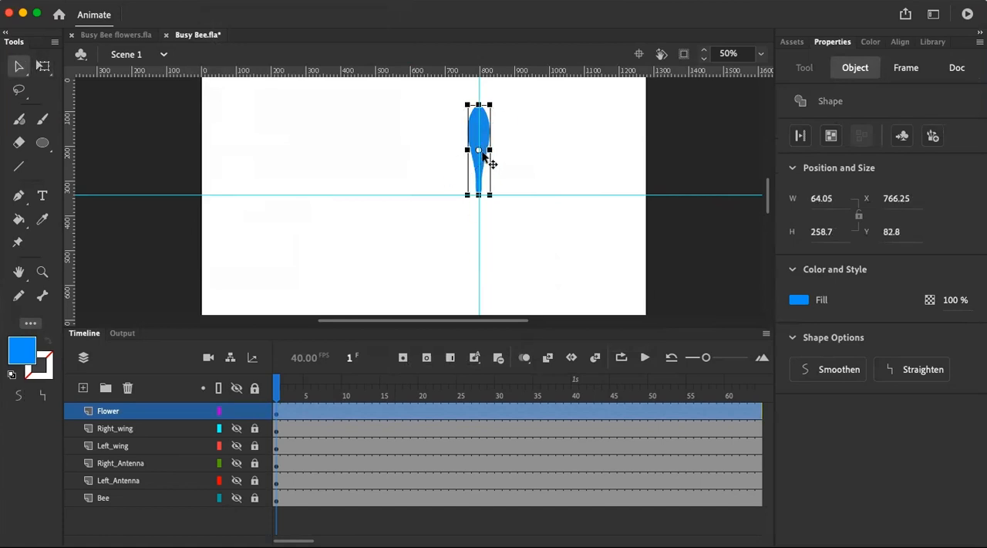
Move the petal copy's transformation point to its narrow end at the guide crossing and rotate the copy by 45 degrees
left_click_drag(476, 185, 478, 194)
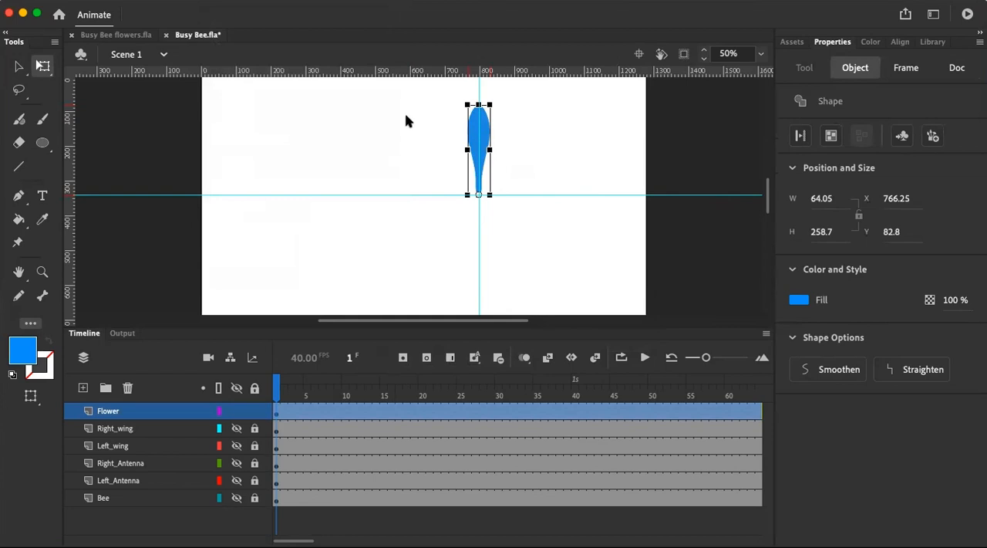
left_click(222, 1)
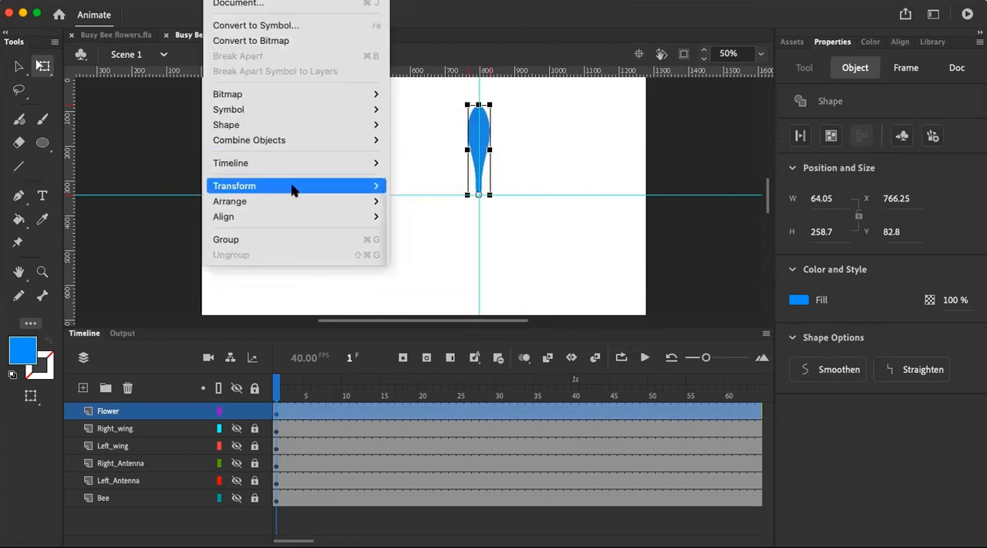
mouse_move(293, 190)
left_click(490, 262)
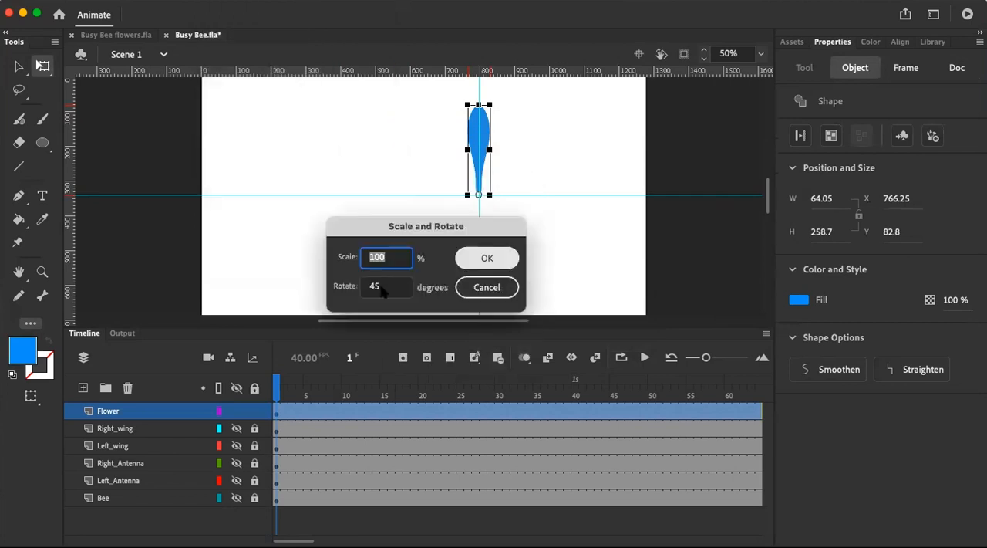
left_click(494, 258)
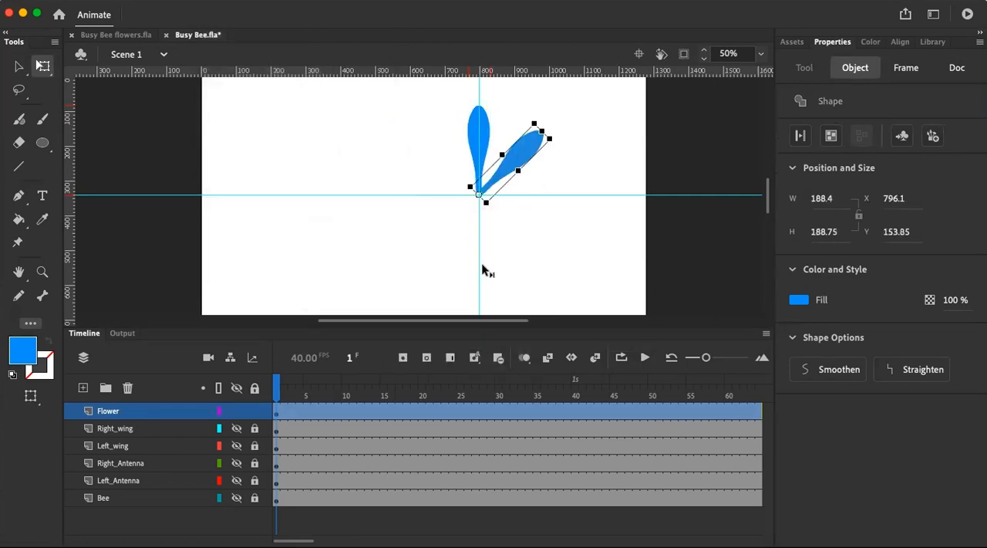
Try to duplicate the rotated petal by copying it and pasting the copy
right_click(536, 139)
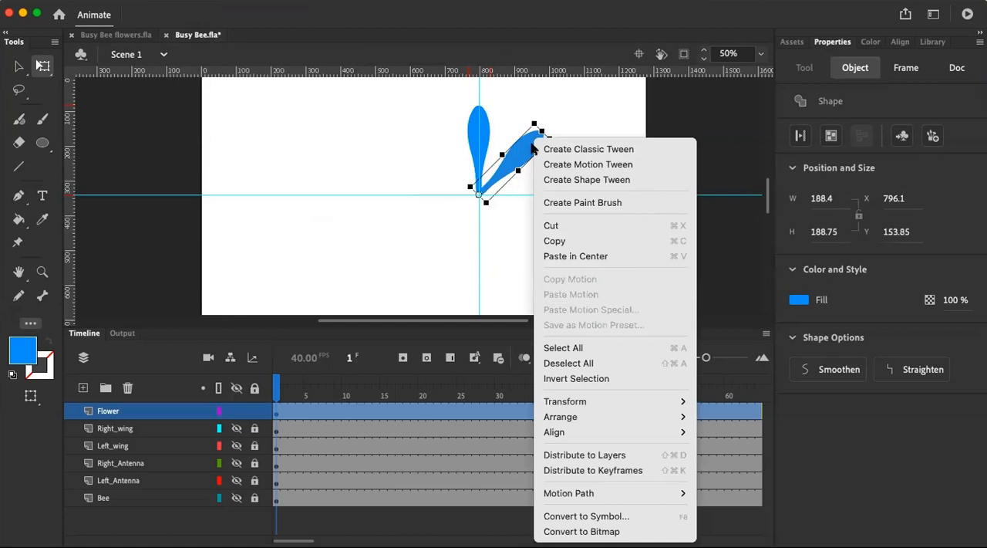
left_click(559, 243)
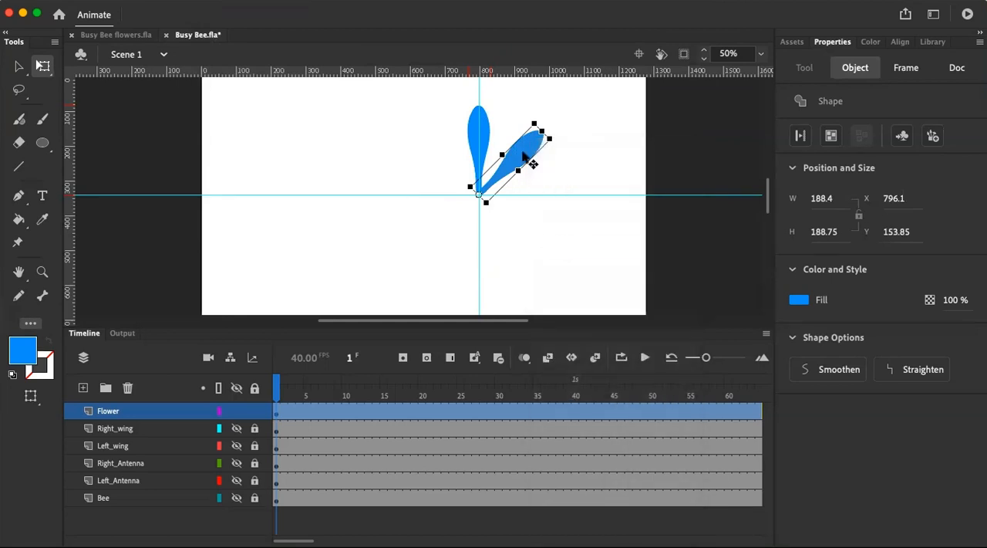
right_click(524, 140)
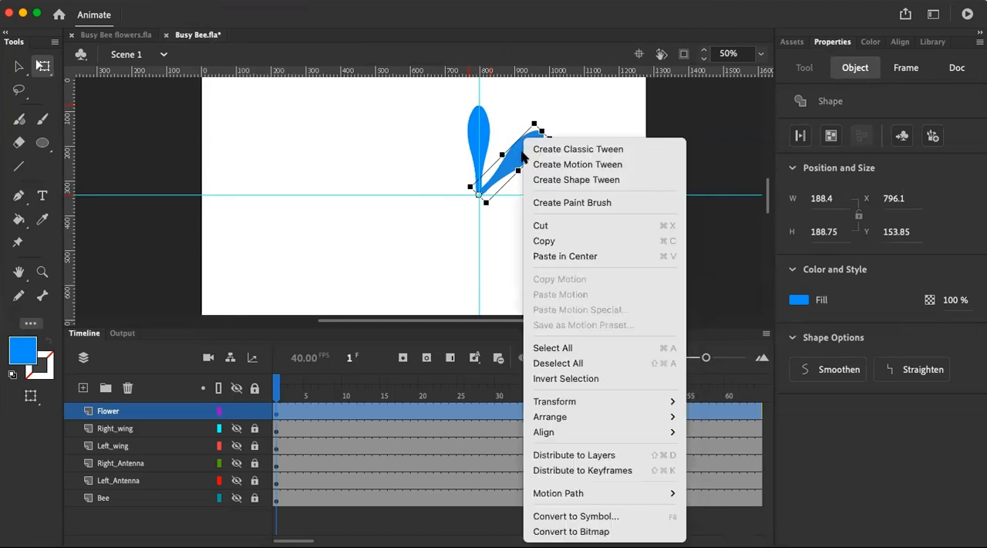
left_click(562, 256)
key("cmd+z")
right_click(521, 160)
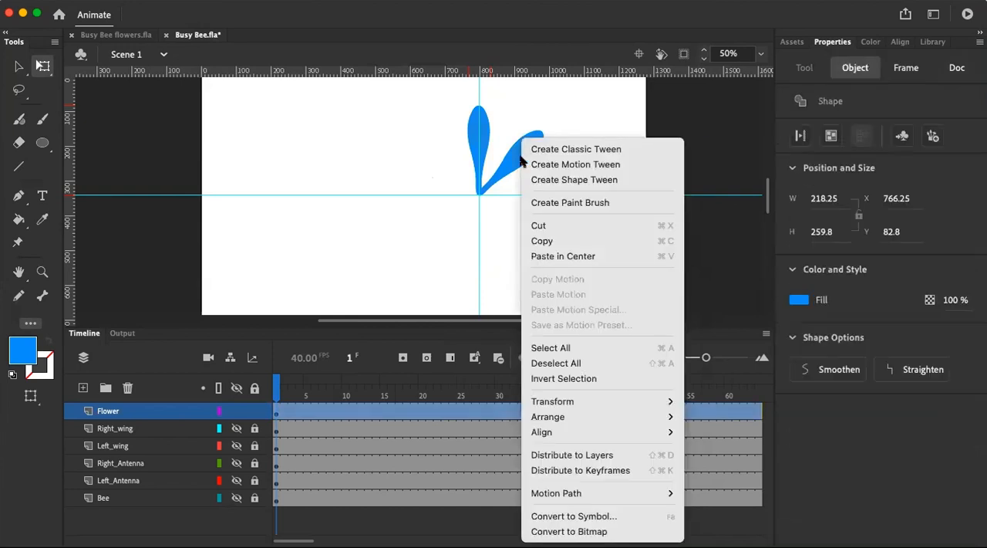
left_click(537, 225)
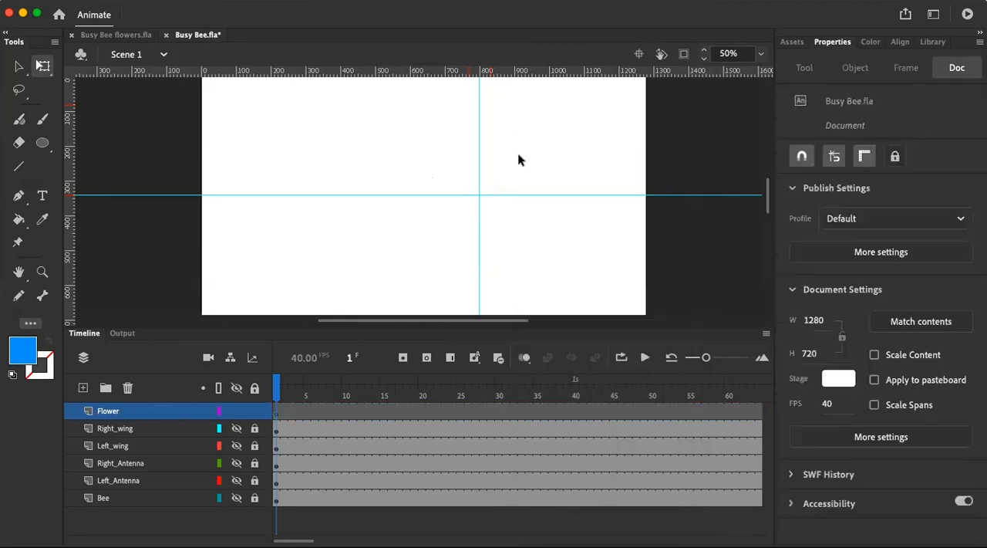
key("super+z")
left_click(562, 156)
left_click(510, 152)
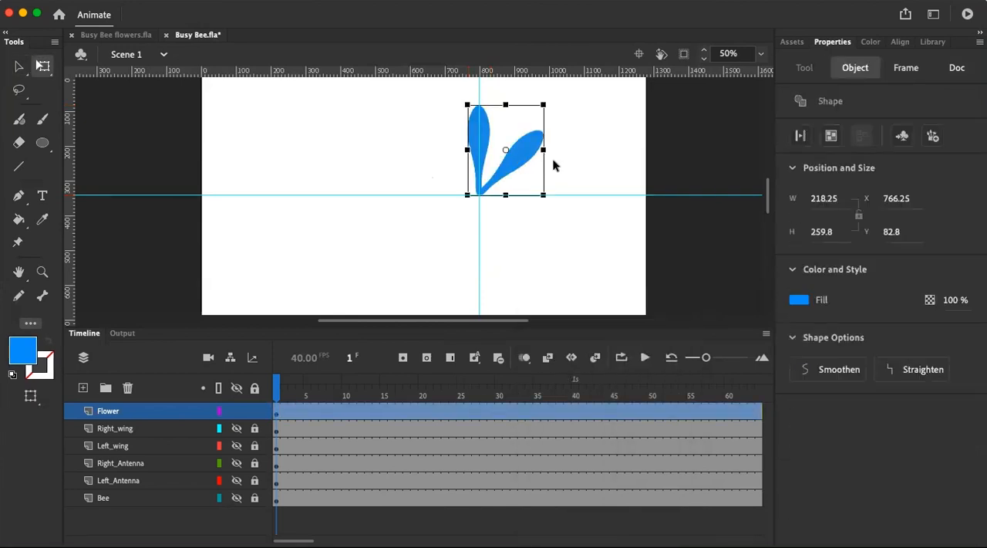
left_click(561, 160)
Undo the recent edits back to the state before the petal copy's 45-degree rotation
key("super+z")
key("super+z")
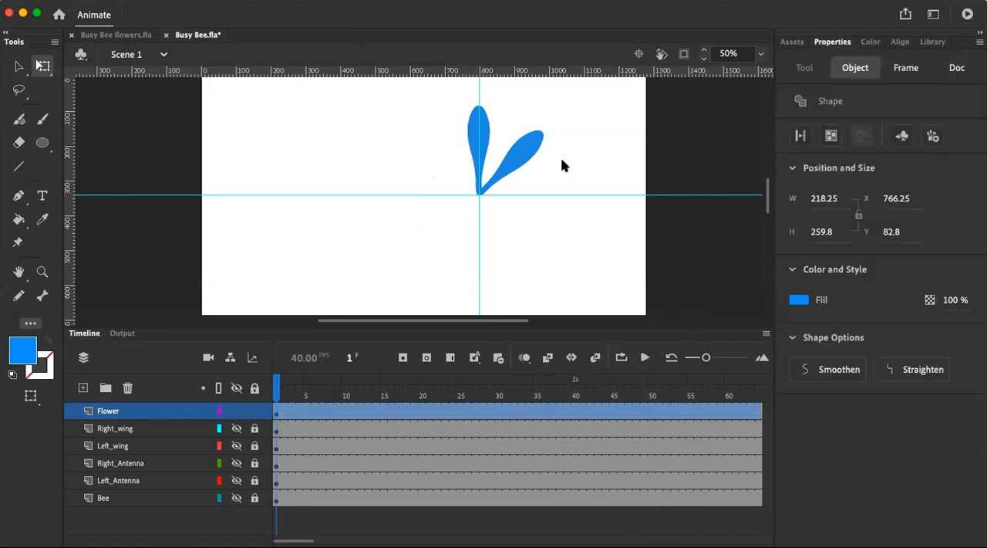
key("super+z")
key("super+z")
key("super+z")
key("super+z")
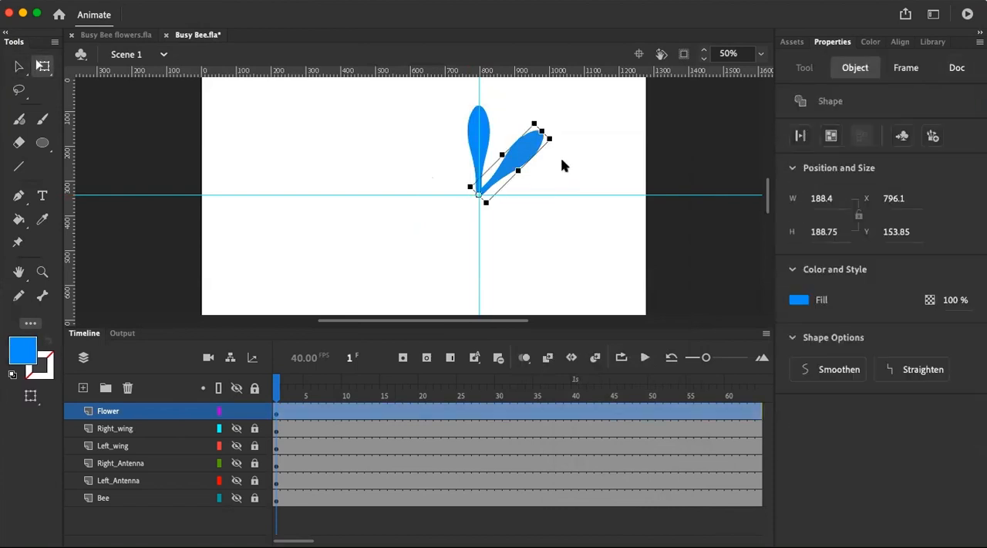
key("super+z")
key("super+z")
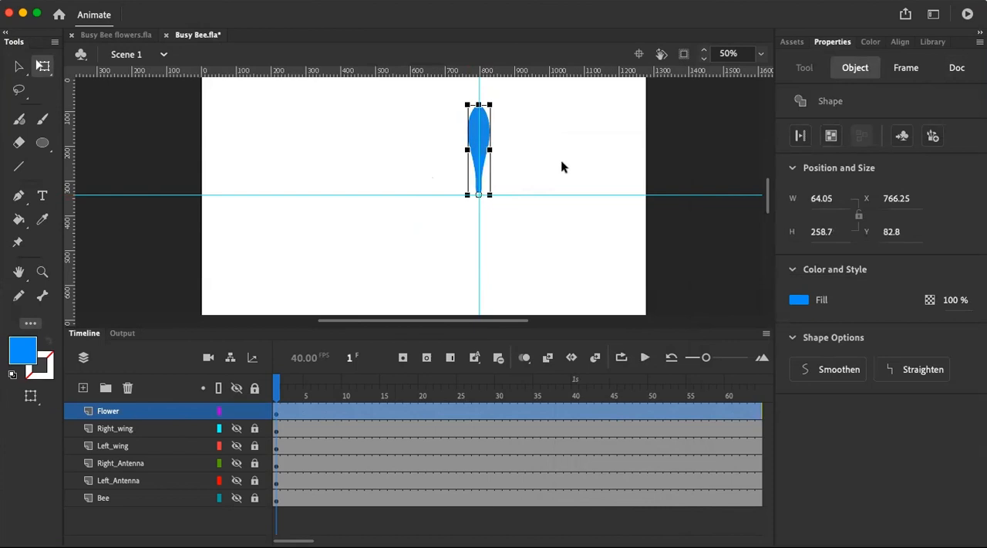
key("super+z")
Convert the original petal on the vertical guide into a drawing object, moving its copy aside and back over it
left_click(493, 138)
left_click_drag(494, 138, 564, 146)
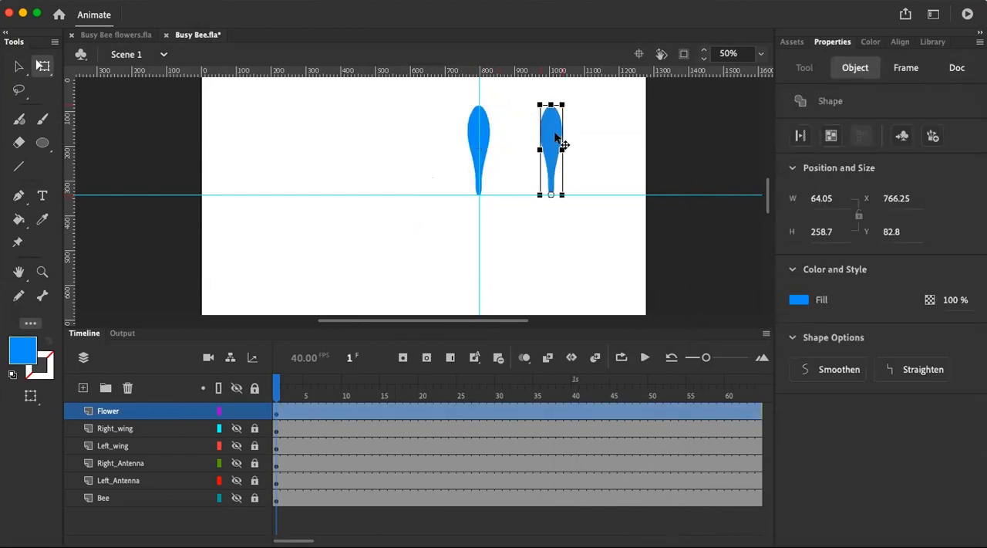
left_click(487, 141)
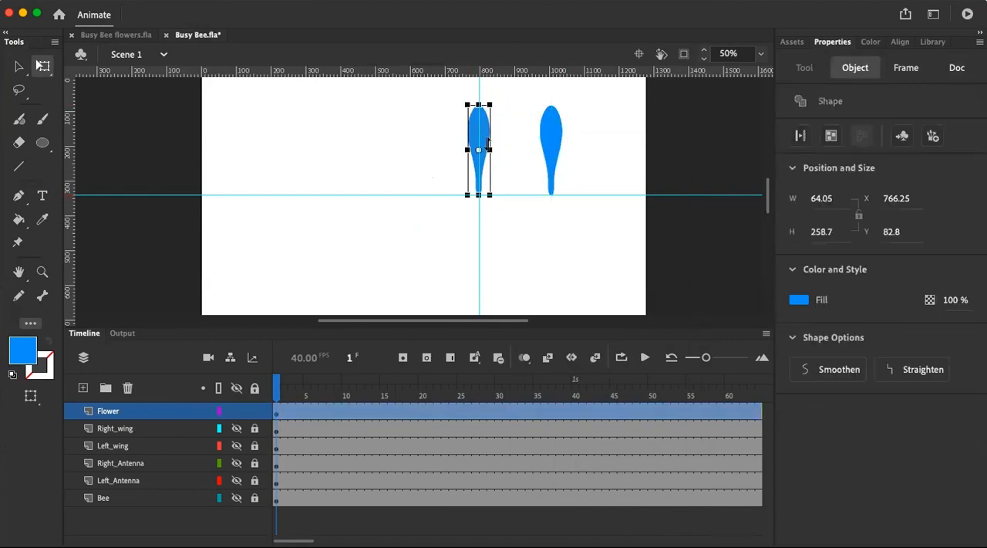
left_click(837, 136)
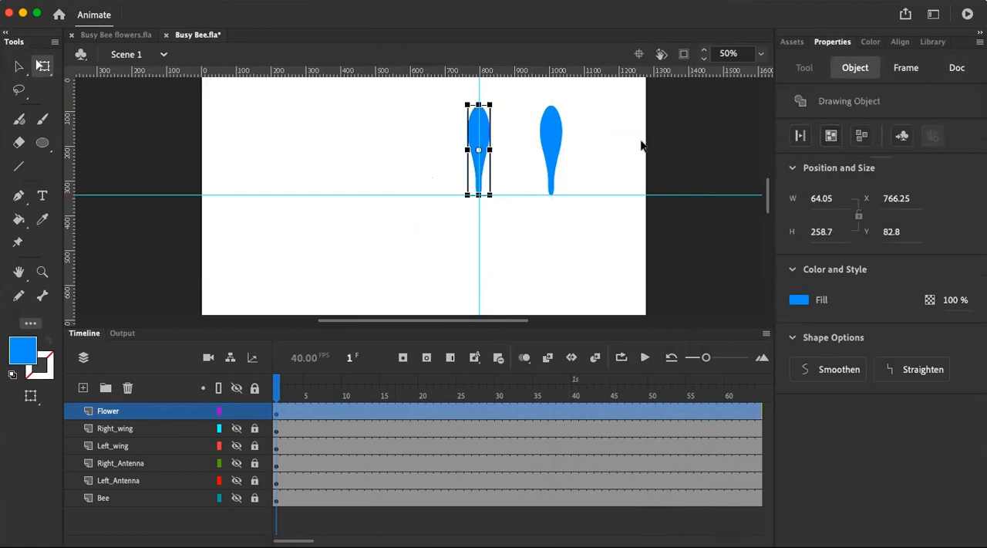
left_click_drag(560, 140, 492, 140)
Rotate the petal copy by 45 degrees at 100% scale and move its narrow end to the guide crossing
left_click(254, 6)
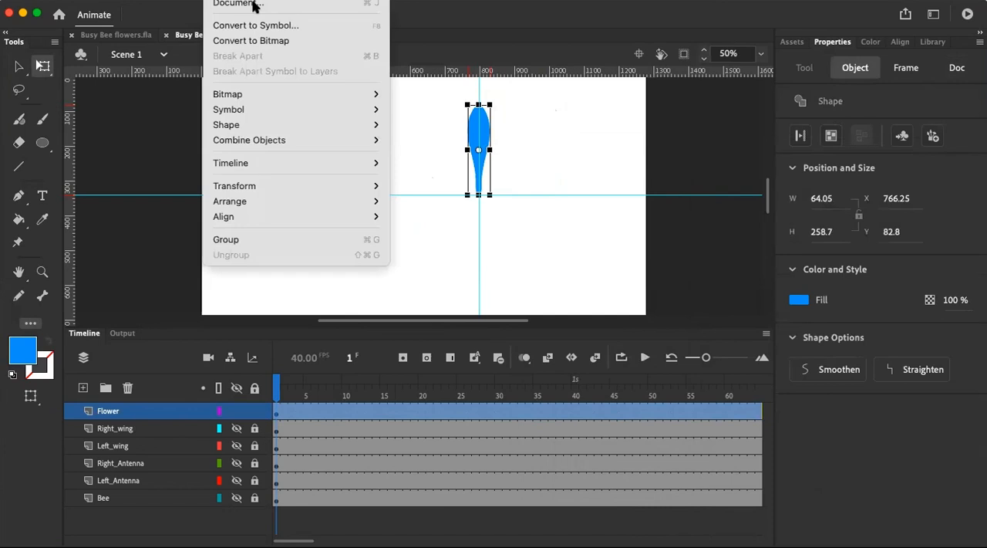
mouse_move(292, 187)
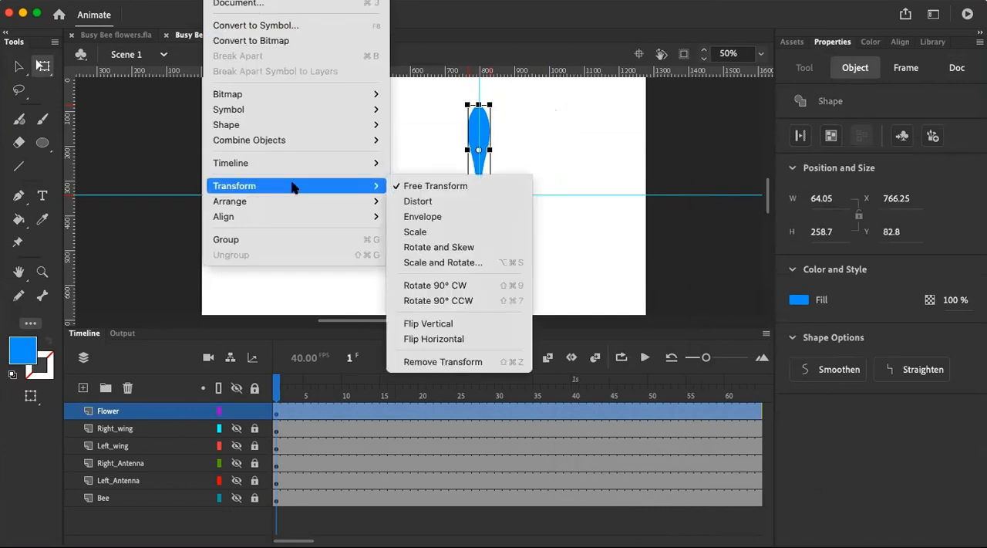
left_click(469, 263)
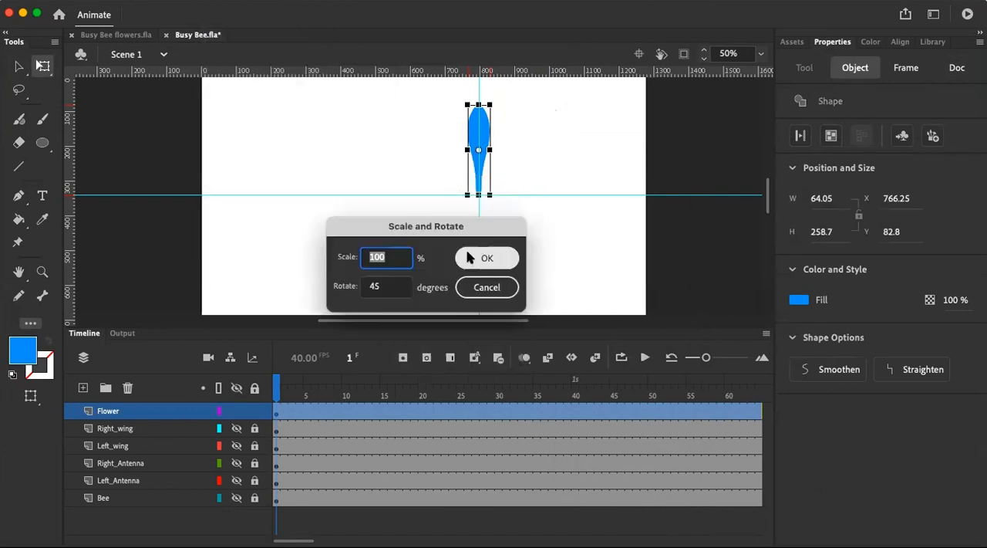
left_click(472, 257)
left_click_drag(497, 134, 534, 148)
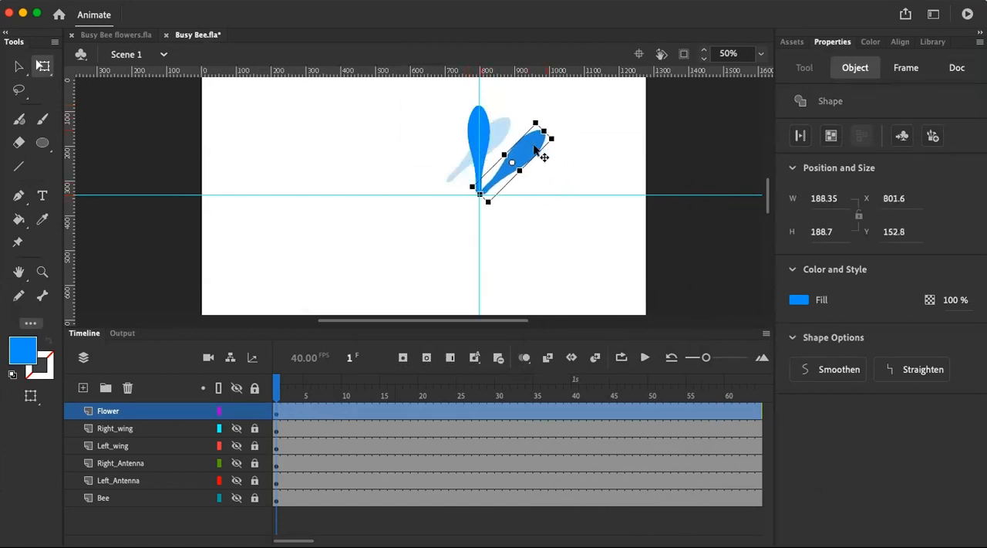
Convert the diagonal petal into a drawing object and paste a copy of it in place
left_click(568, 154)
left_click(530, 151)
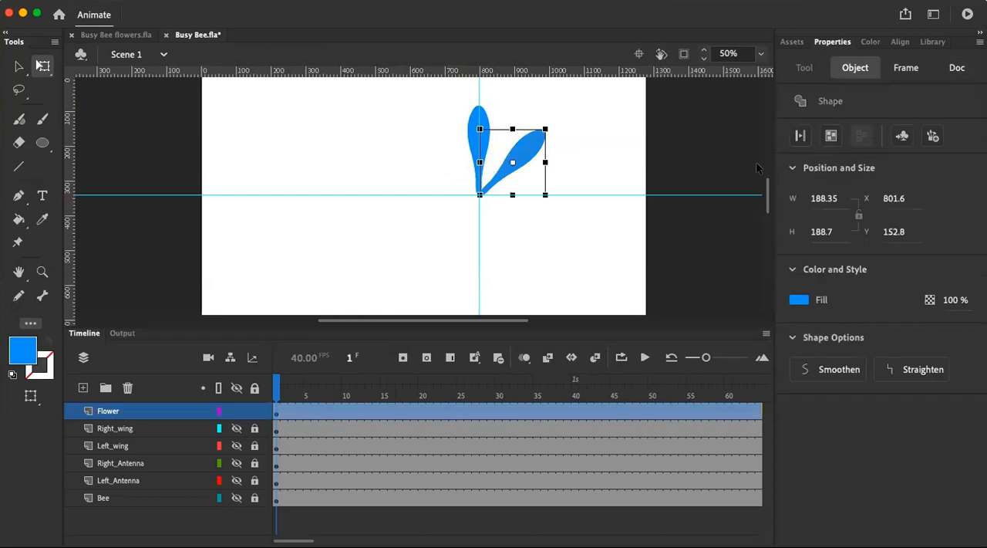
left_click(832, 137)
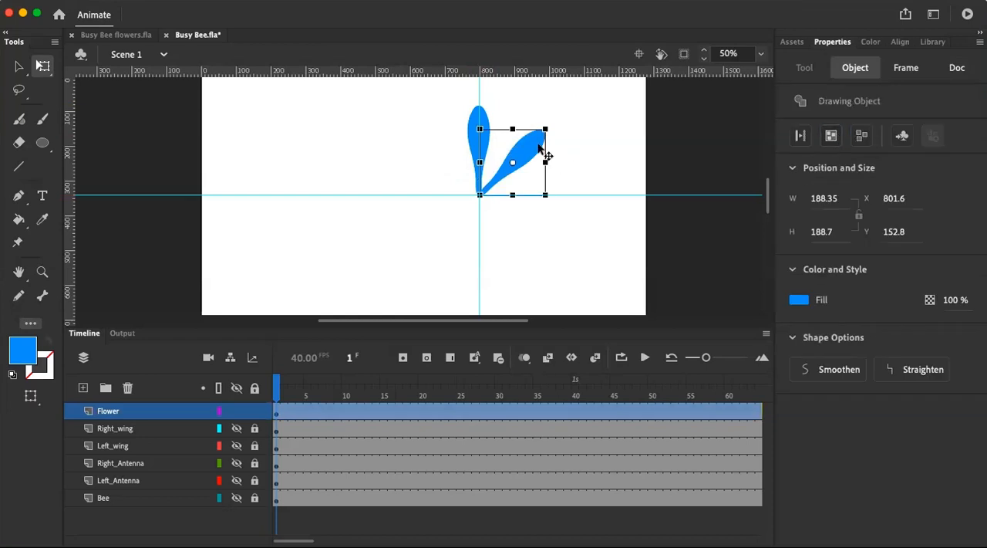
right_click(539, 146)
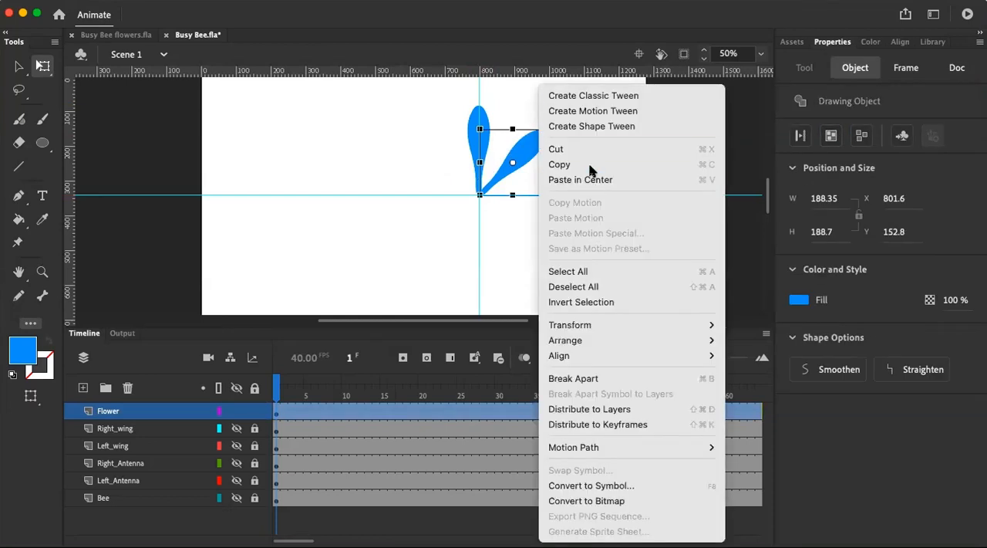
left_click(540, 164)
right_click(582, 179)
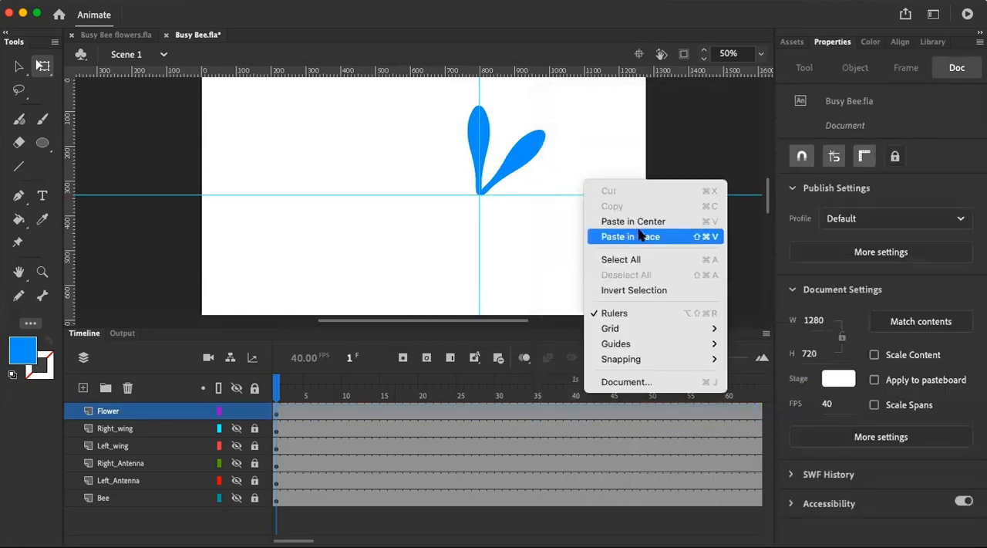
left_click(641, 239)
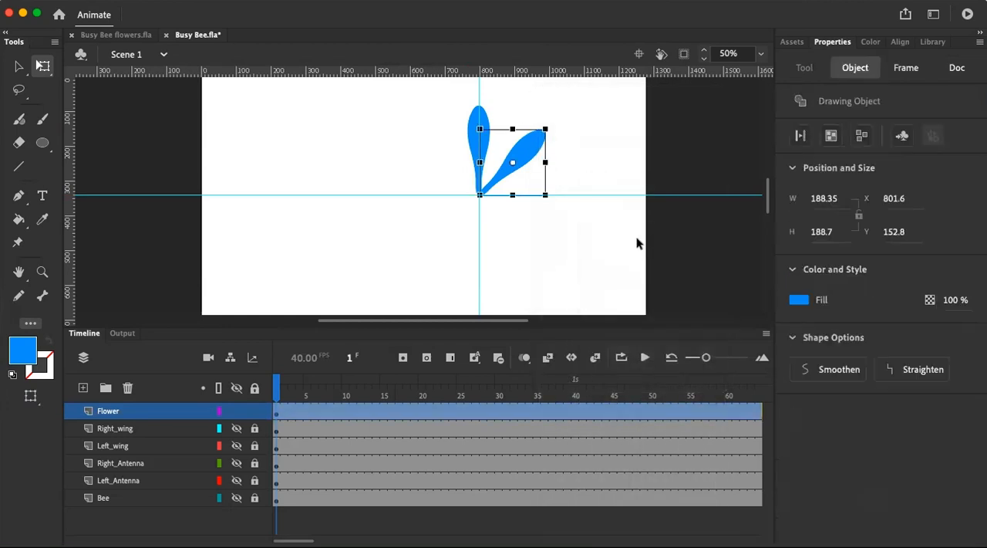
Move the diagonal copy's transformation point to its narrow end at the guide crossing and rotate the copy by 45 degrees
left_click_drag(513, 162, 481, 195)
left_click(227, 0)
mouse_move(281, 186)
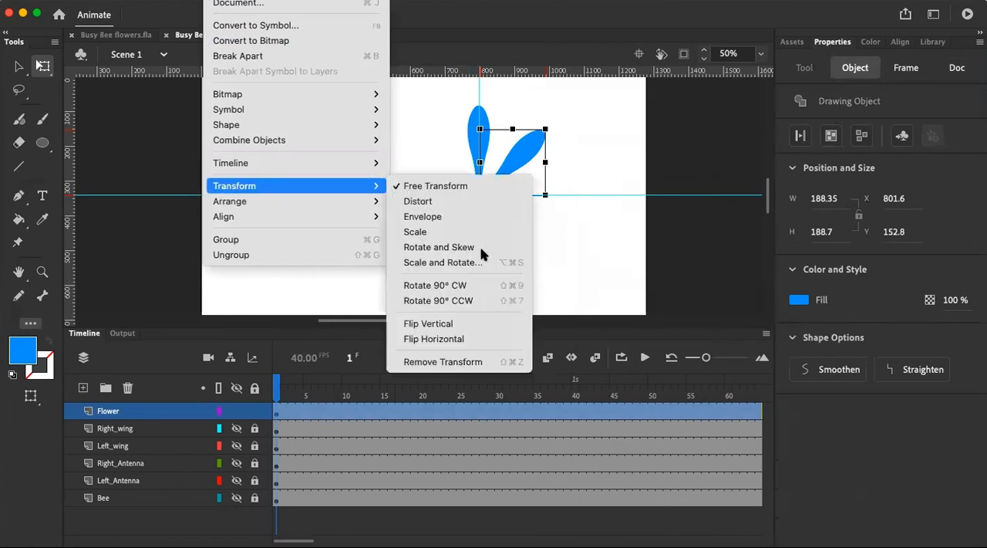
left_click(480, 263)
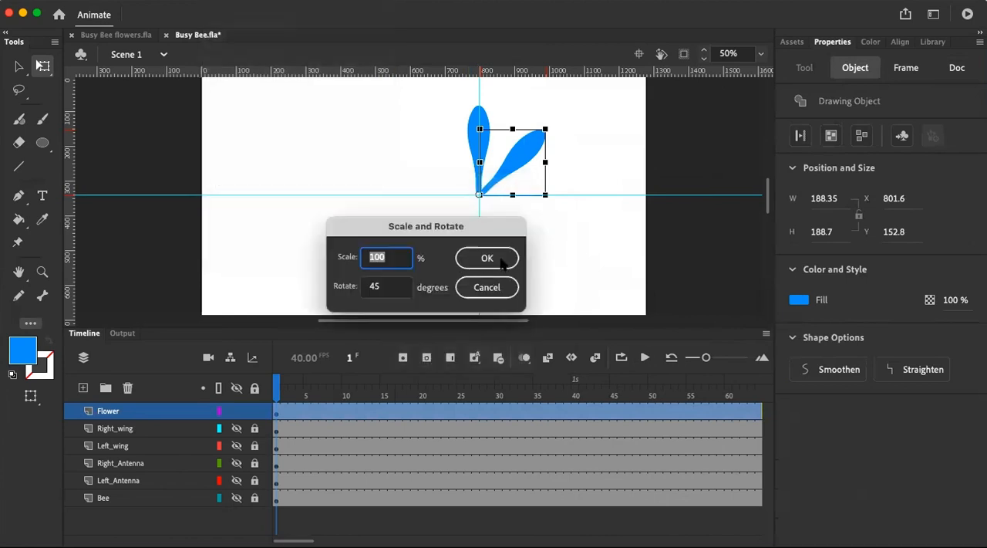
left_click(500, 260)
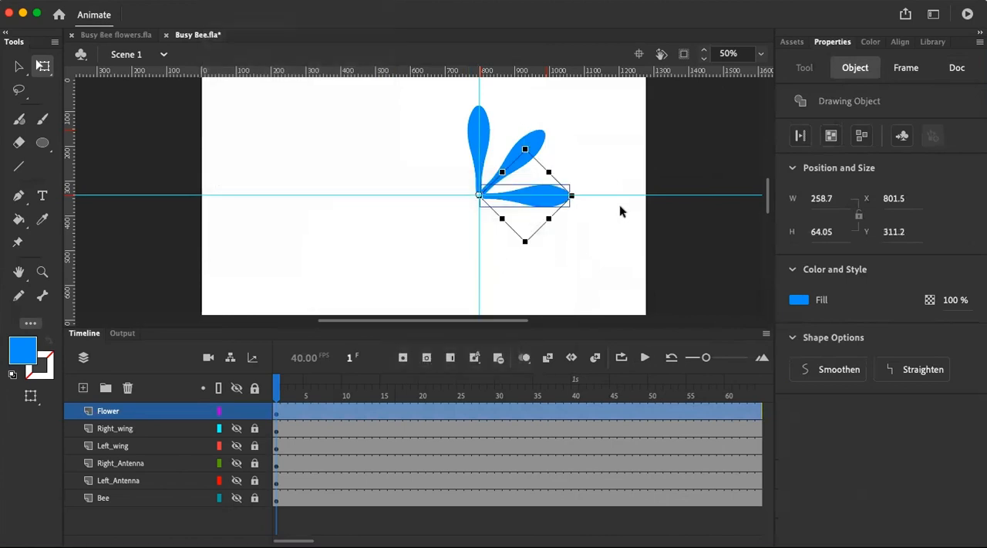
Copy the horizontal petal drawing object and paste the duplicate in place over it
left_click(539, 204)
left_click(538, 204)
left_click(833, 137)
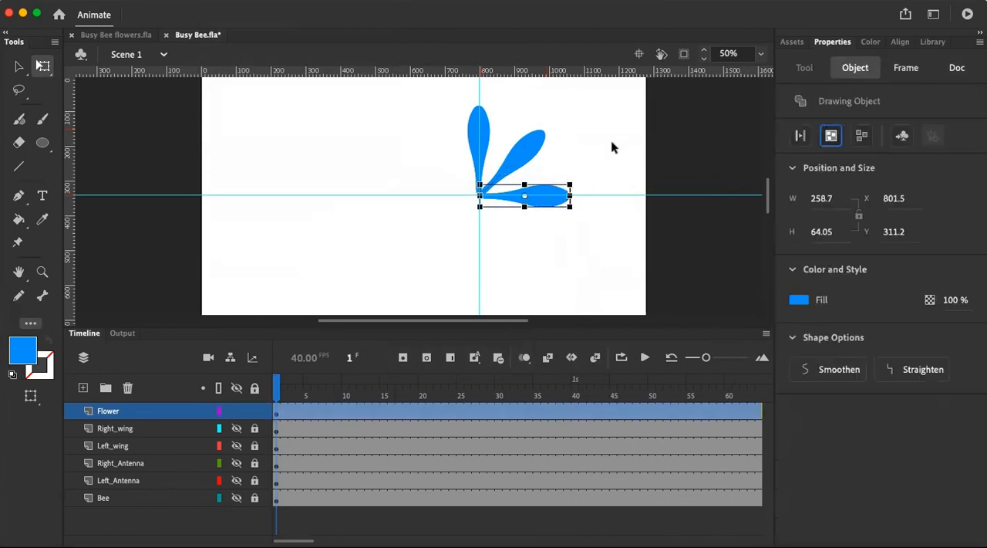
left_click(588, 197)
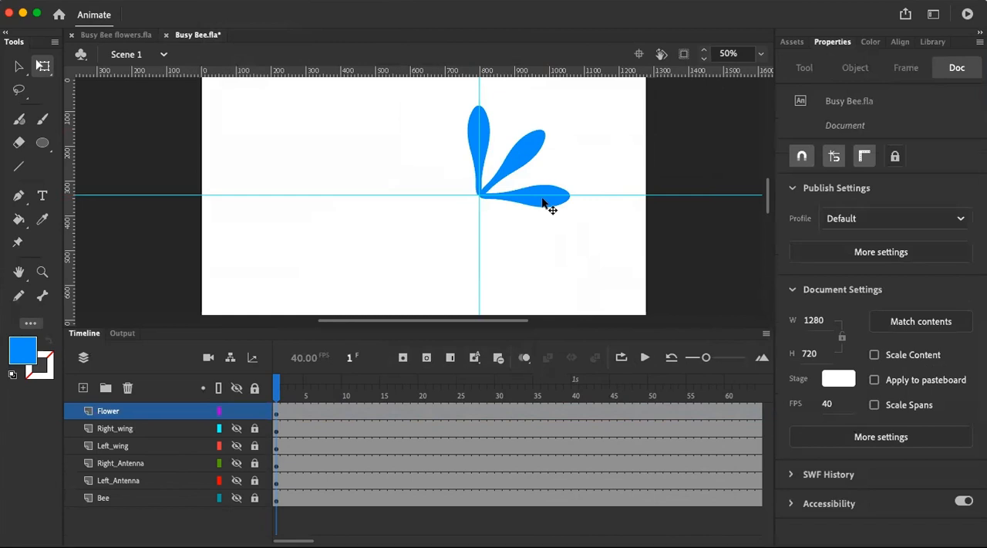
left_click(543, 204)
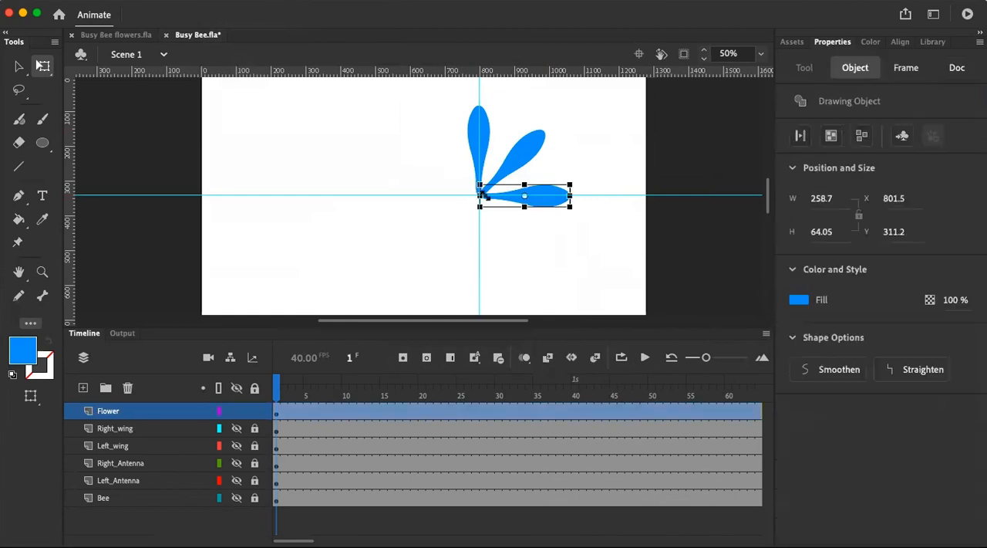
right_click(538, 202)
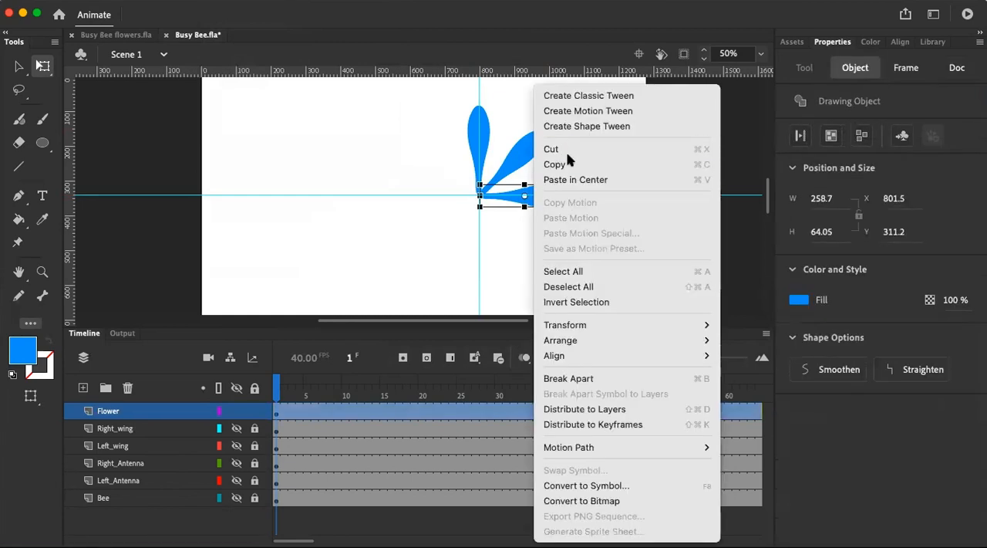
left_click(571, 169)
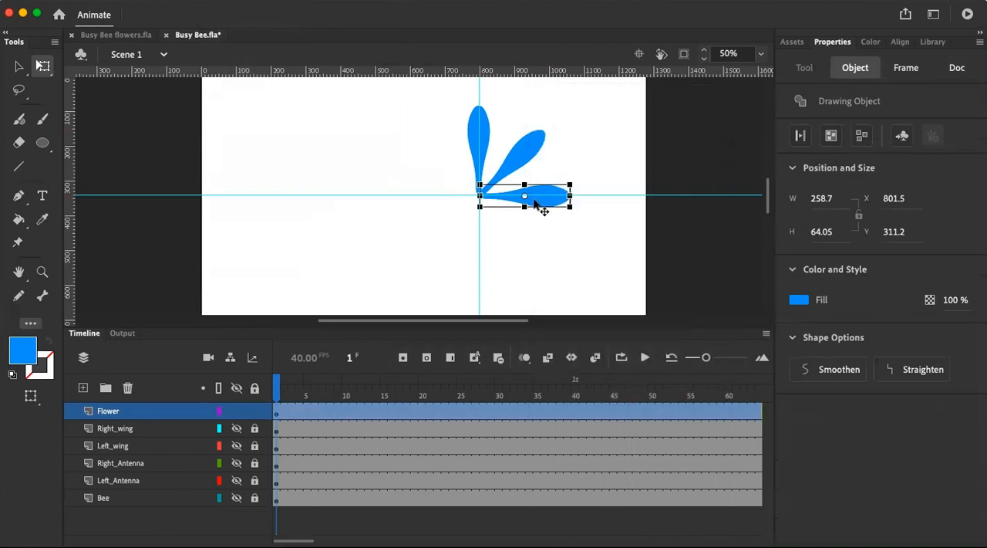
right_click(535, 202)
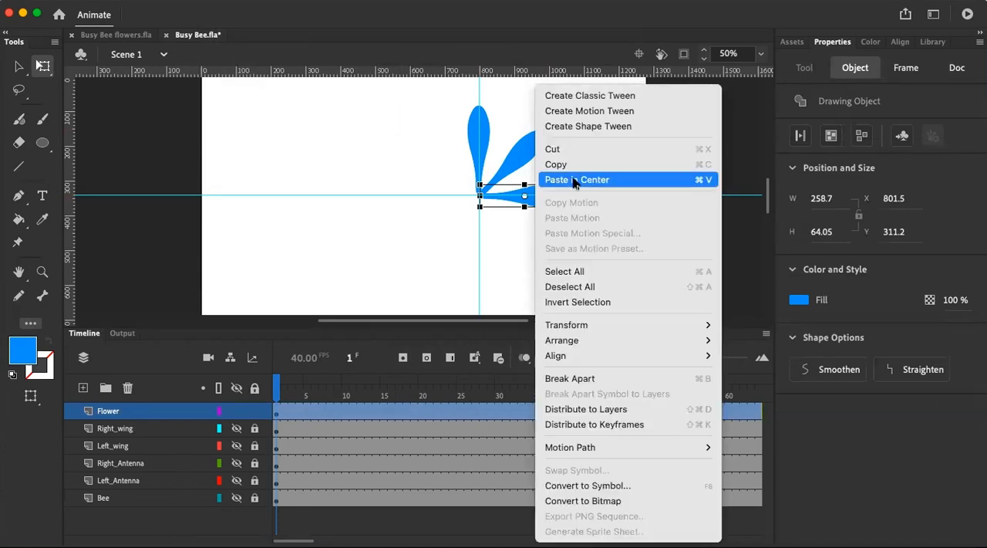
left_click(369, 236)
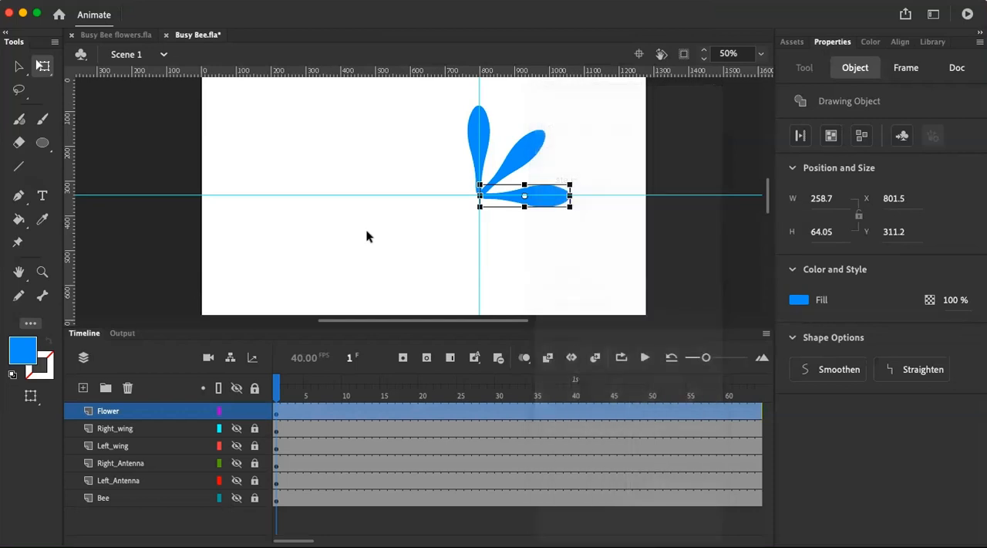
right_click(367, 236)
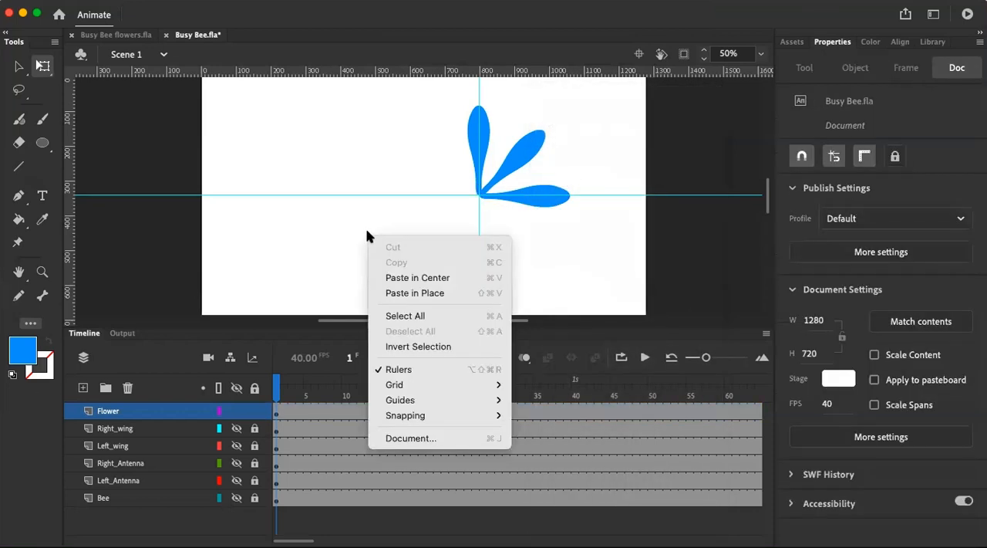
left_click(420, 293)
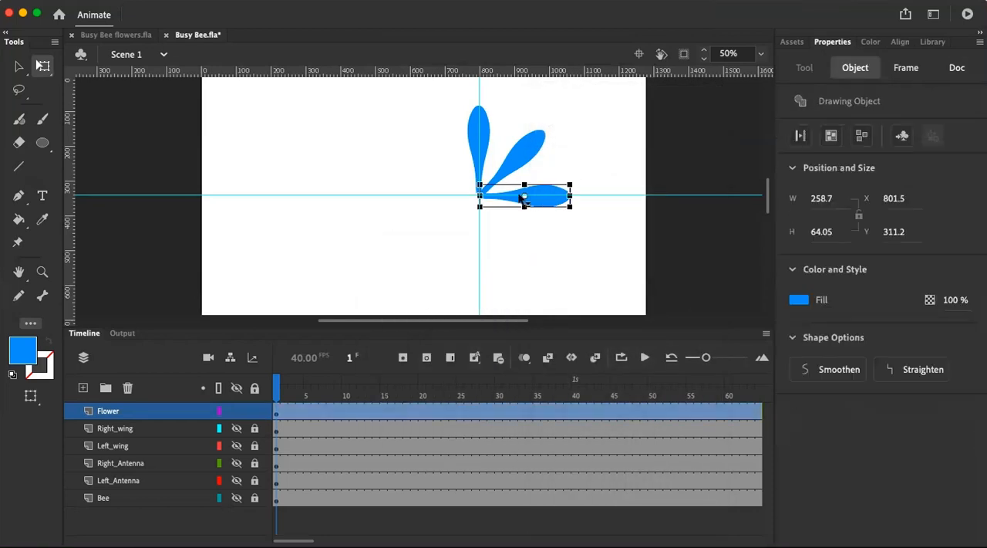
Move the horizontal copy's transformation point to its narrow end at the guide crossing and rotate the copy by 45 degrees at 100% scale
left_click_drag(524, 199, 482, 197)
left_click(224, 0)
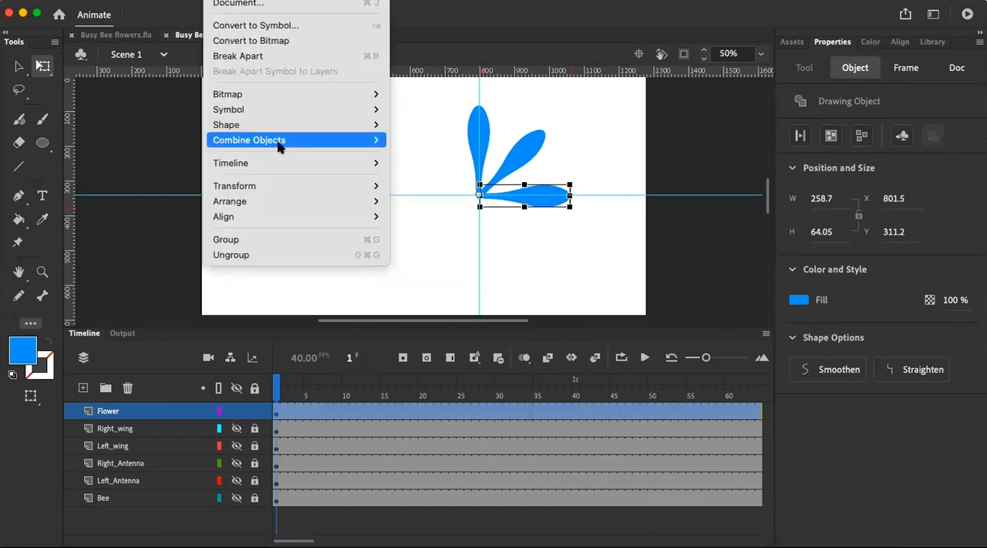
mouse_move(285, 190)
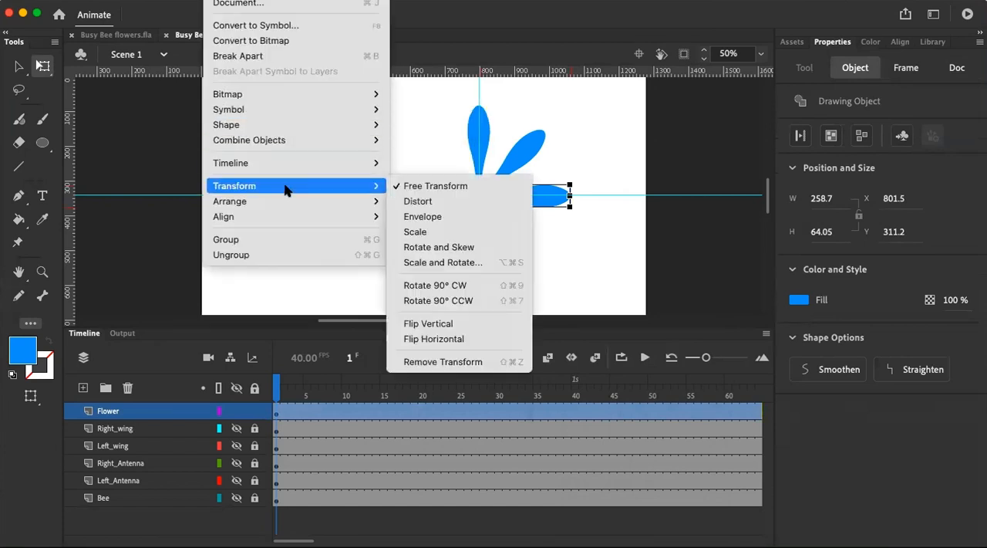
left_click(455, 263)
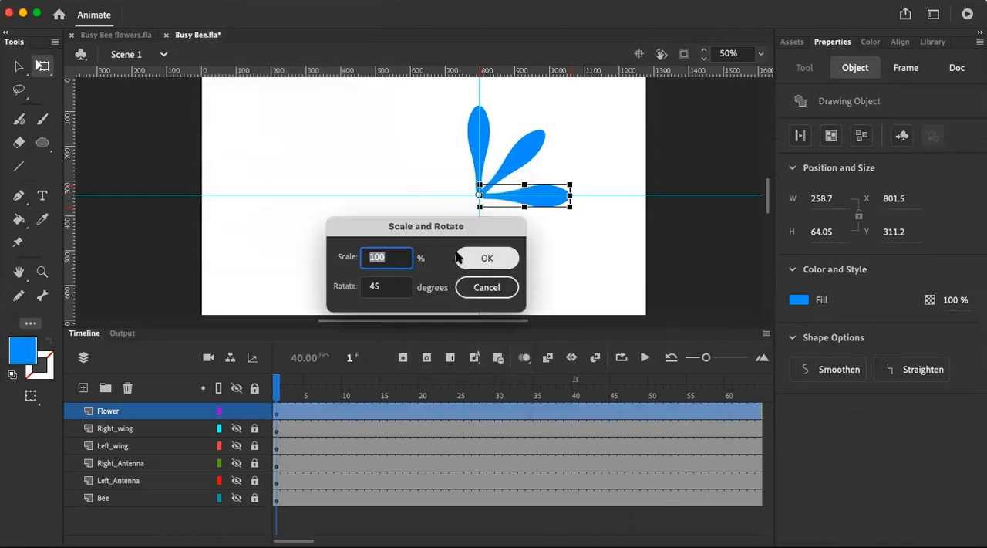
left_click(490, 256)
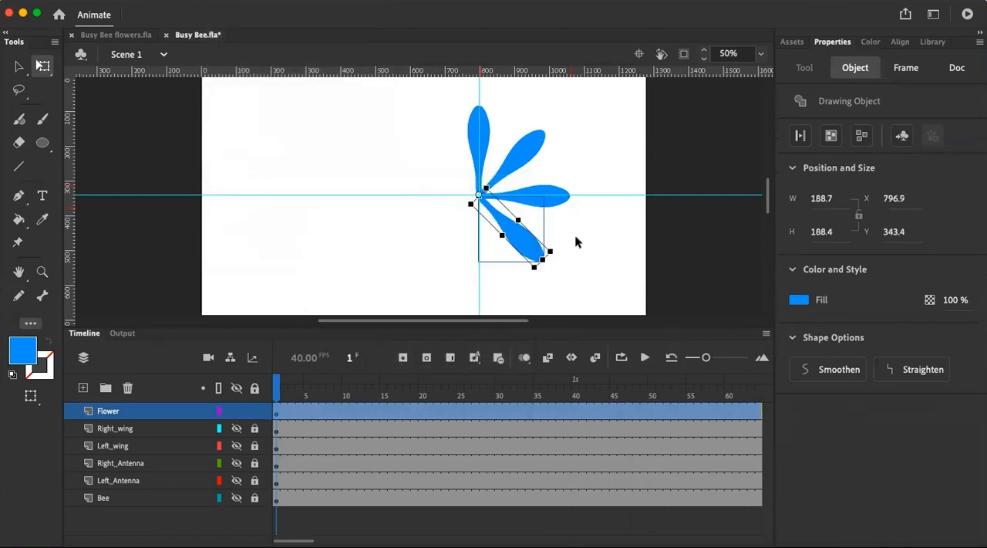
Convert the lower-right diagonal petal into a drawing object and paste a copy of it in place
left_click(542, 244)
left_click(543, 245)
left_click(837, 139)
left_click(582, 275)
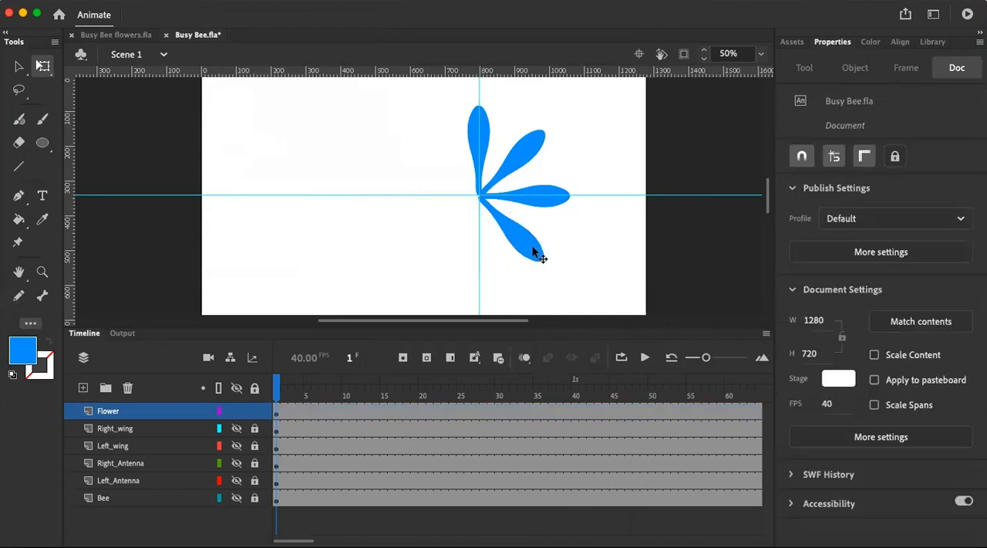
left_click(534, 263)
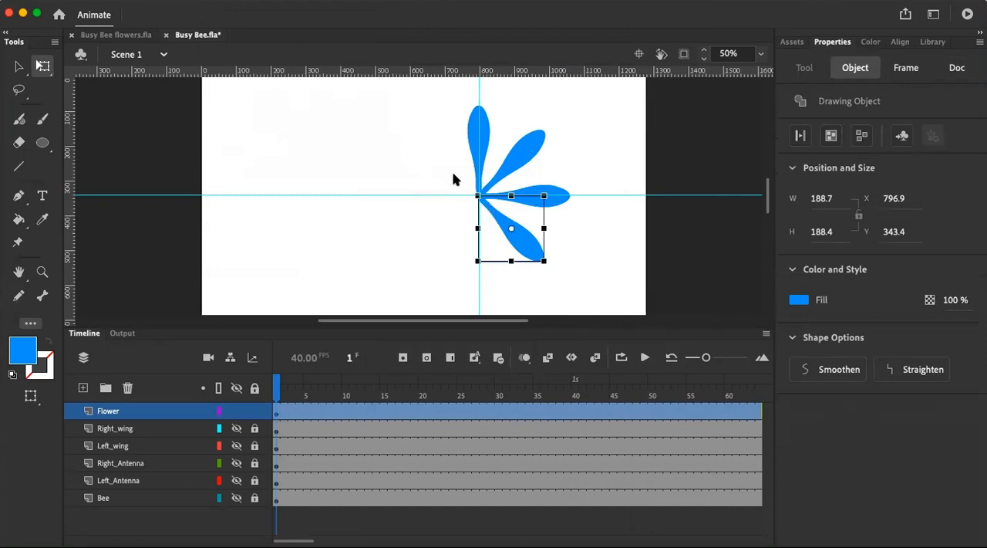
right_click(529, 239)
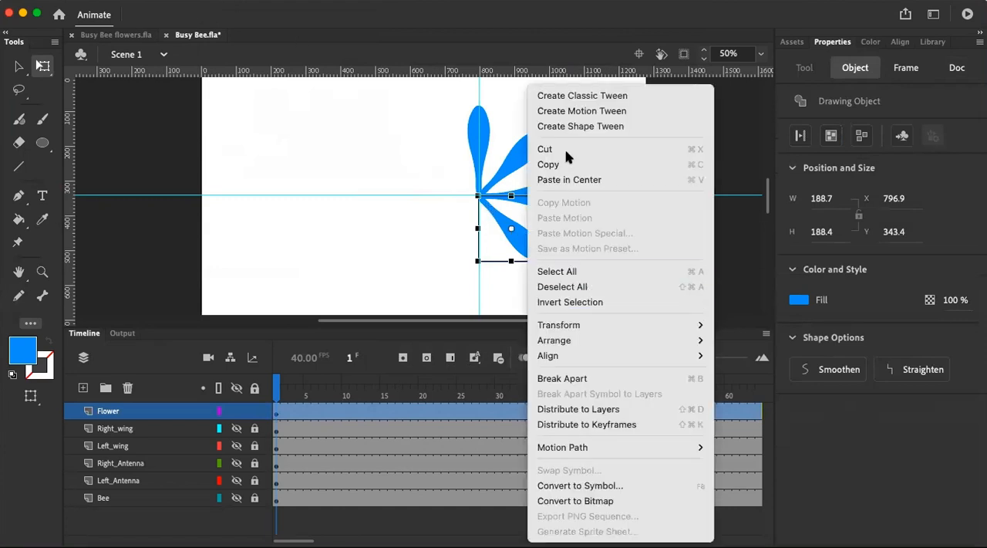
left_click(549, 165)
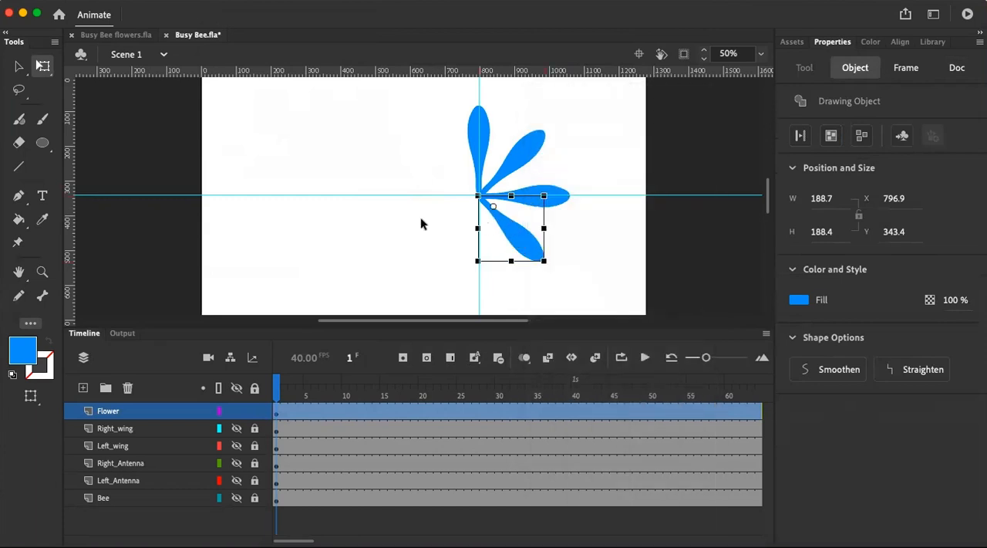
right_click(386, 239)
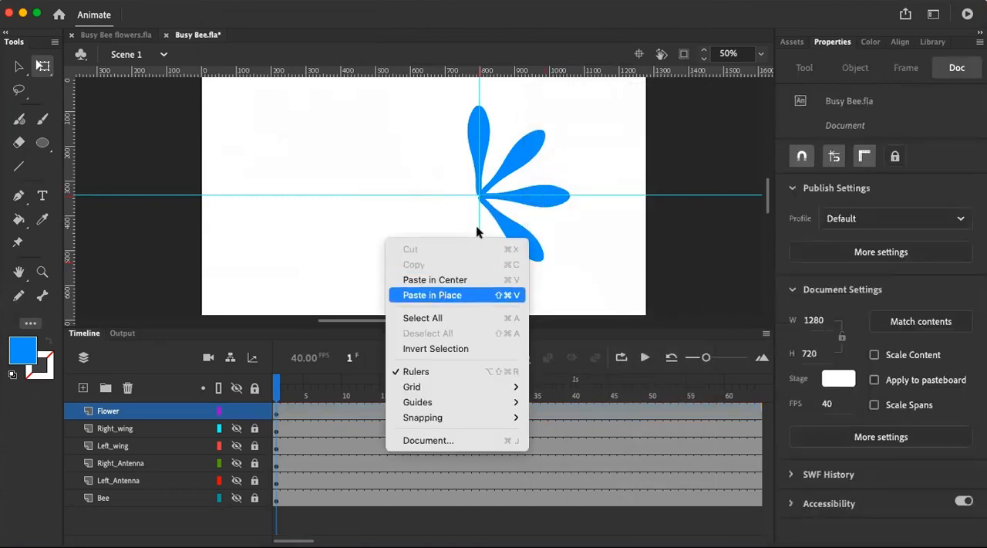
left_click(431, 295)
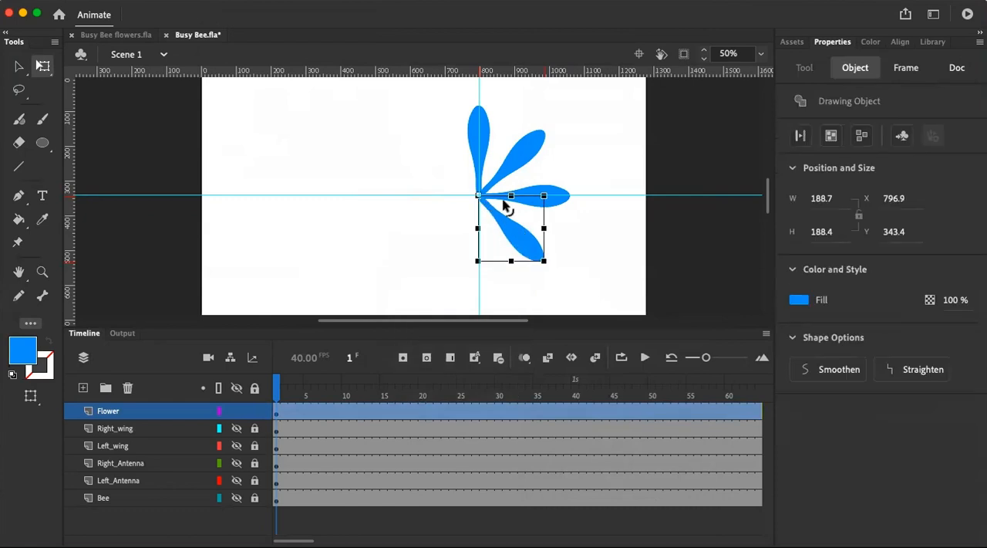
Rotate the lower-right petal copy by 45 degrees around its narrow end at the guide crossing
right_click(294, 135)
mouse_move(341, 193)
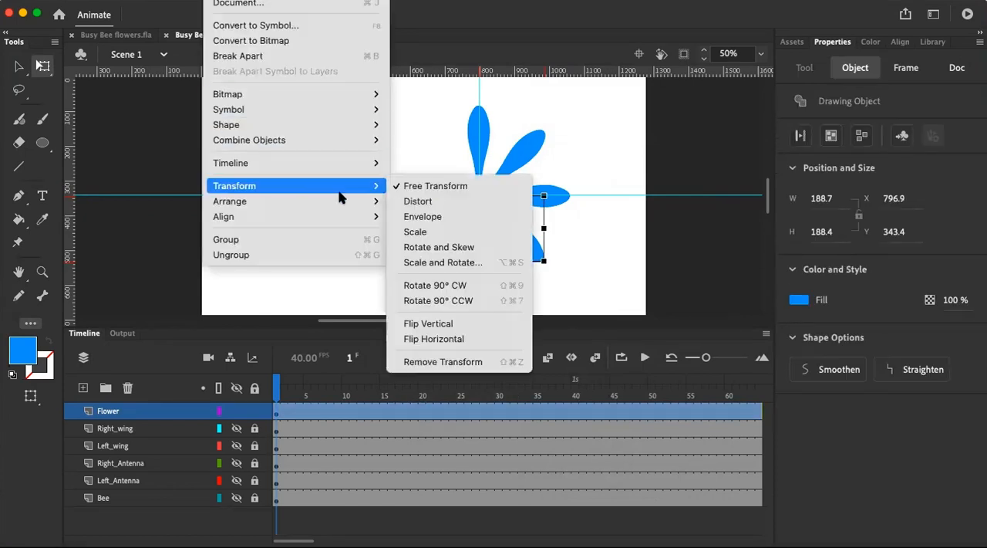
left_click(463, 262)
left_click(489, 257)
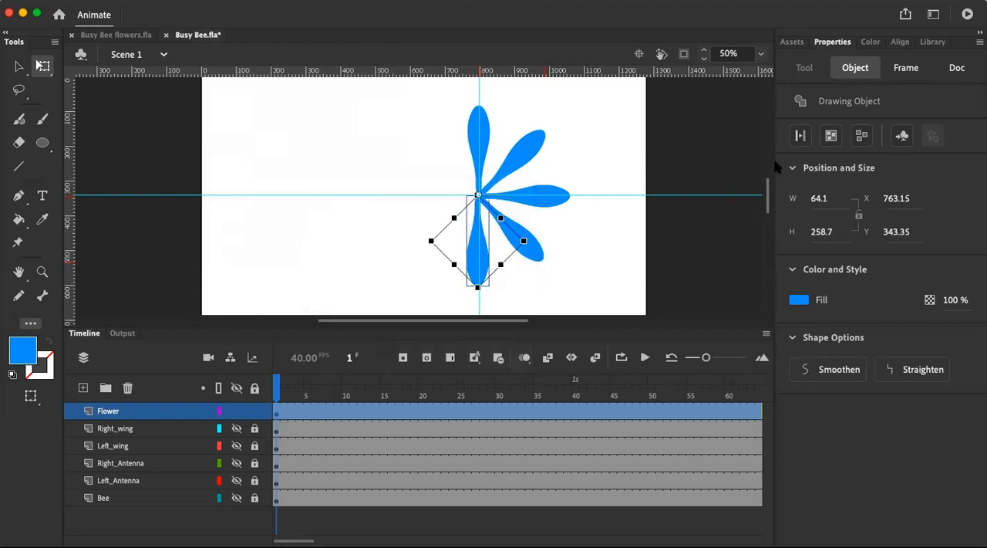
Convert the downward-pointing petal into a drawing object and paste a copy of it in place
left_click(839, 139)
left_click(584, 244)
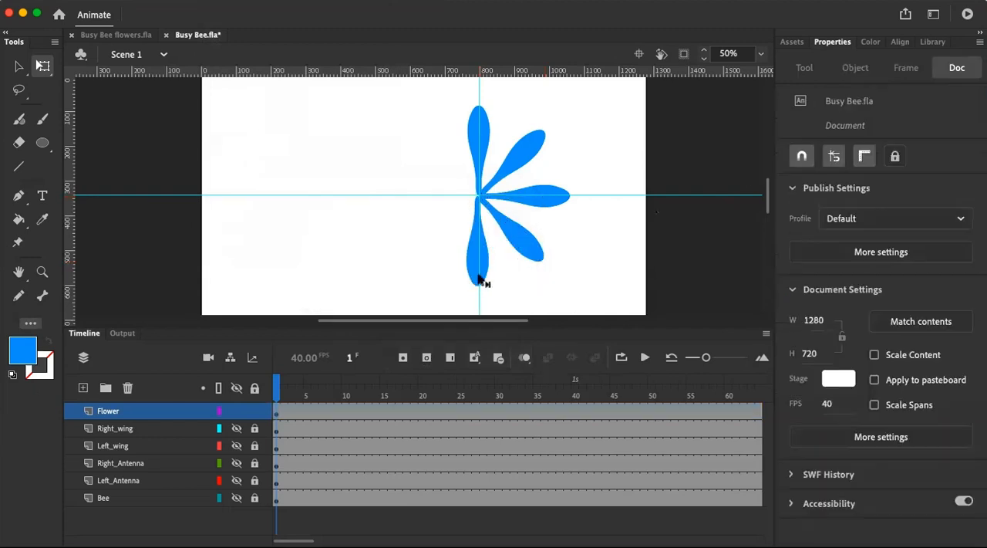
left_click(476, 278)
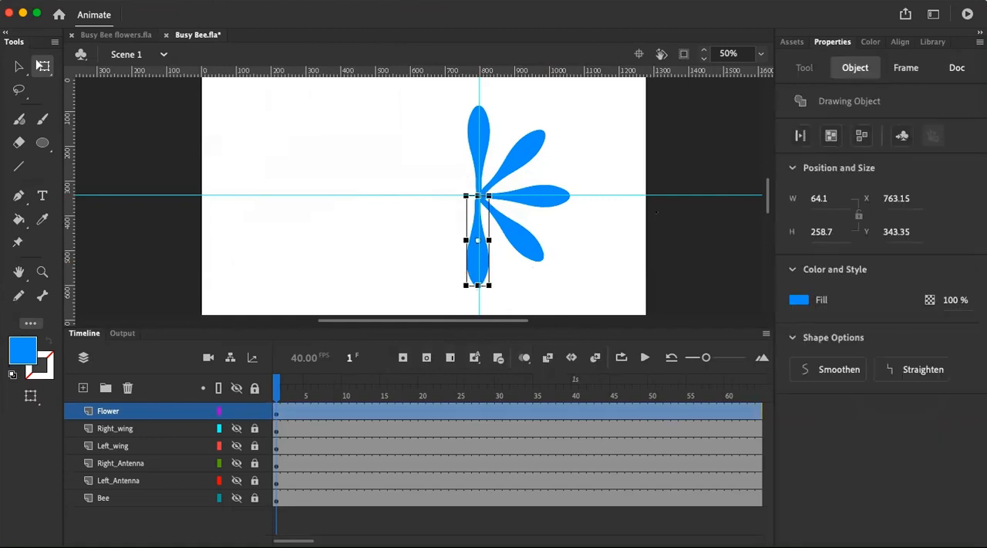
right_click(474, 265)
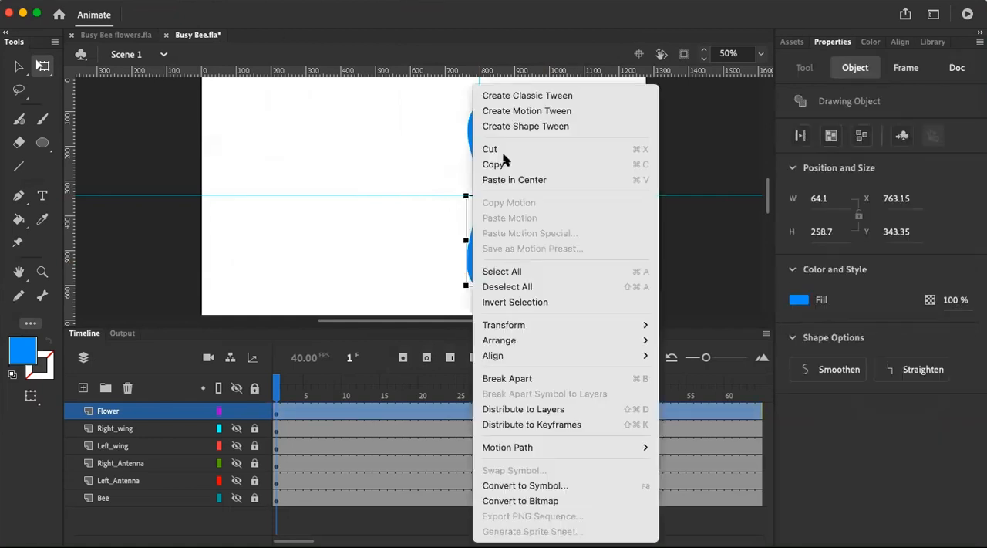
left_click(502, 161)
left_click(389, 236)
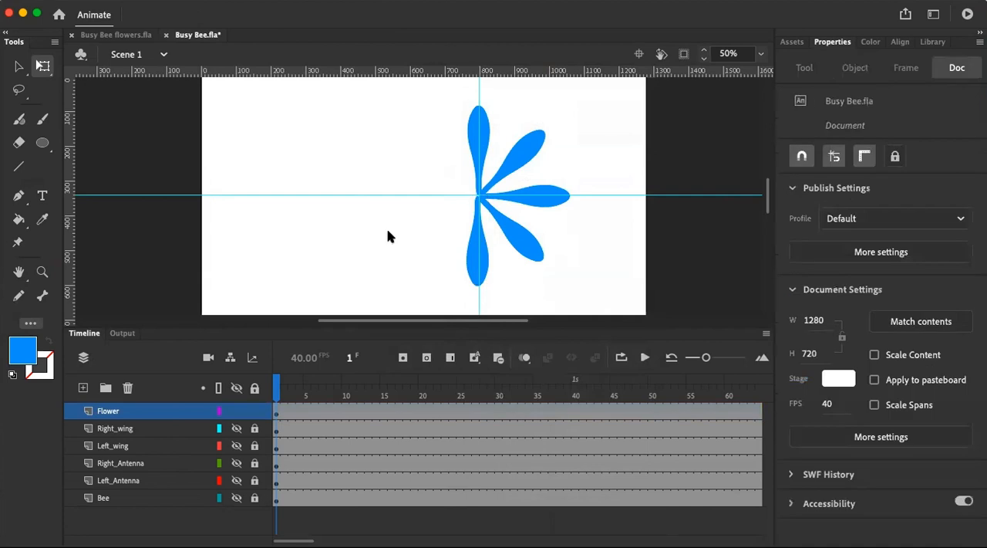
right_click(388, 235)
left_click(446, 294)
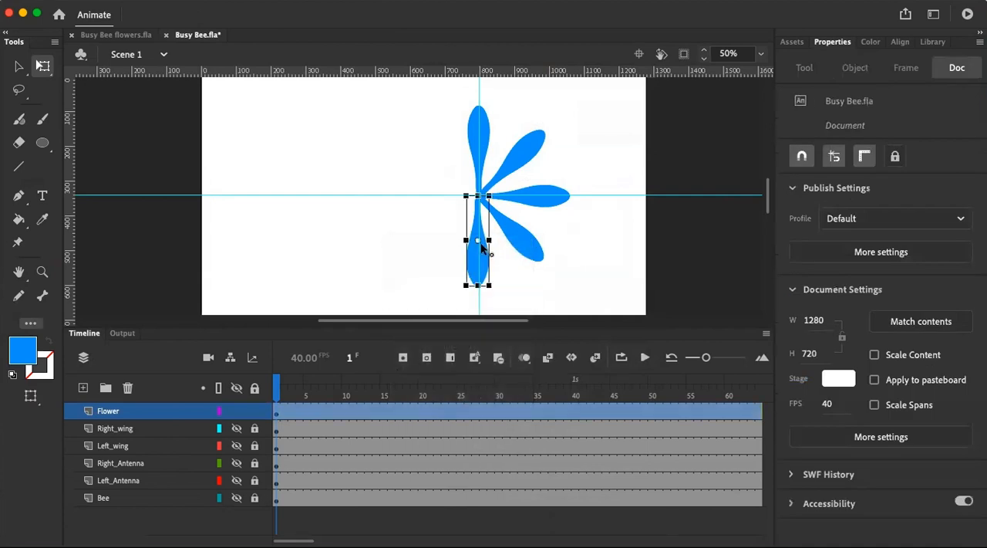
Set the downward copy's transformation point at the guide crossing and rotate the copy by 45 degrees at 100% scale
left_click_drag(478, 202, 478, 199)
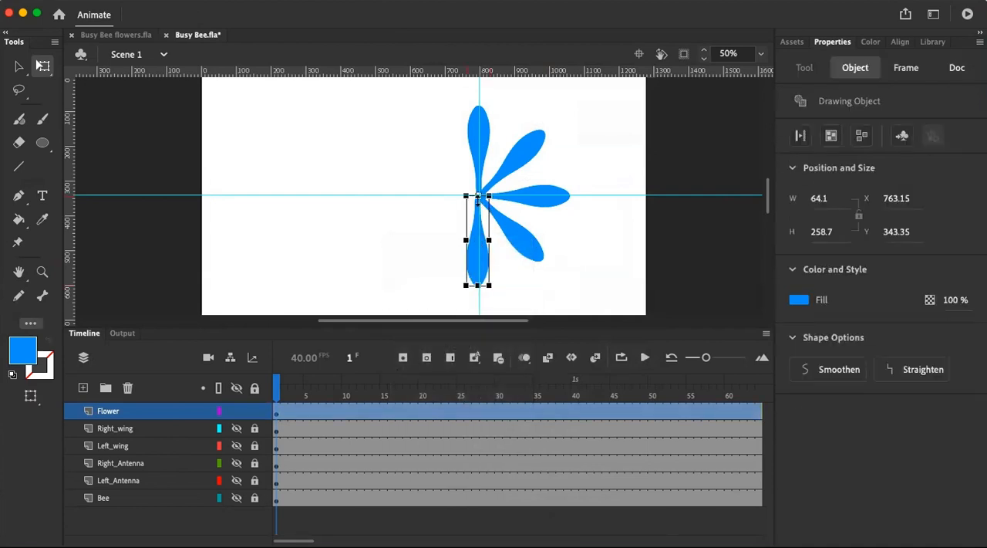
left_click(224, 1)
mouse_move(290, 144)
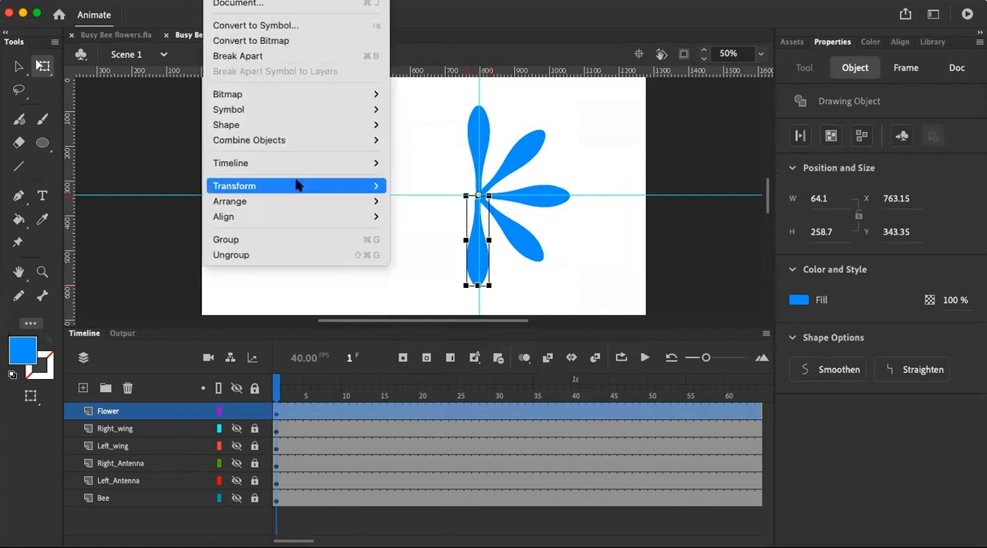
mouse_move(296, 184)
left_click(459, 263)
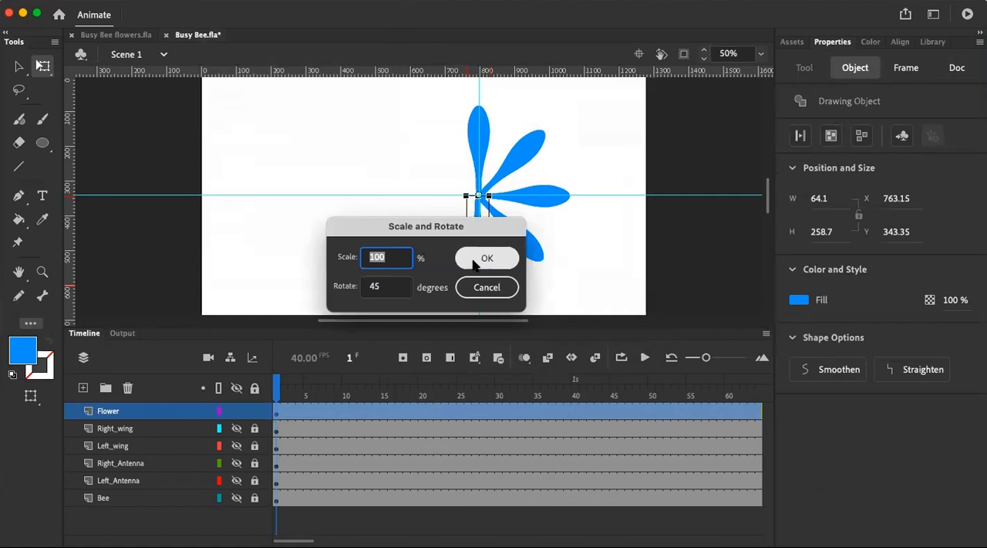
left_click(475, 262)
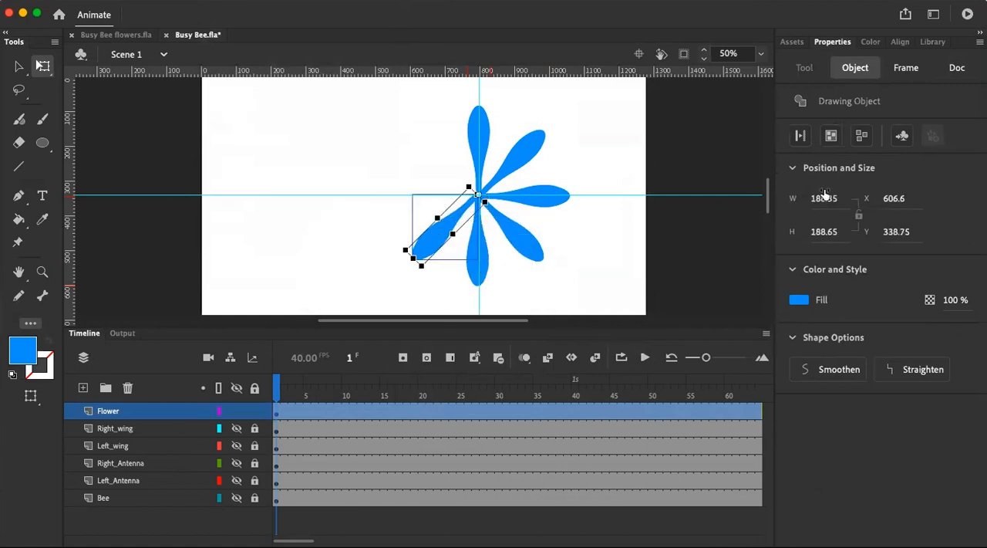
Convert the lower-left diagonal petal into a drawing object and paste a copy of it in place
left_click(831, 135)
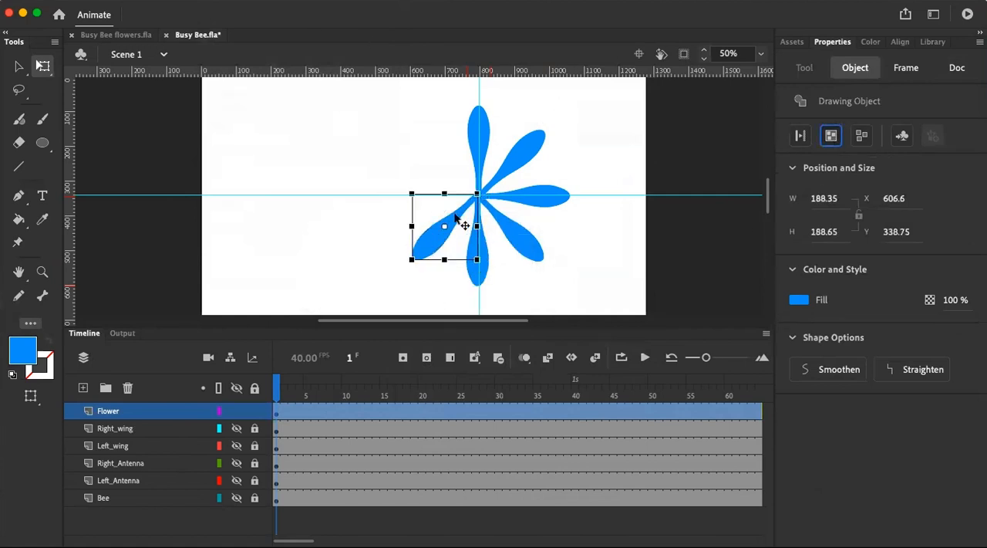
right_click(459, 222)
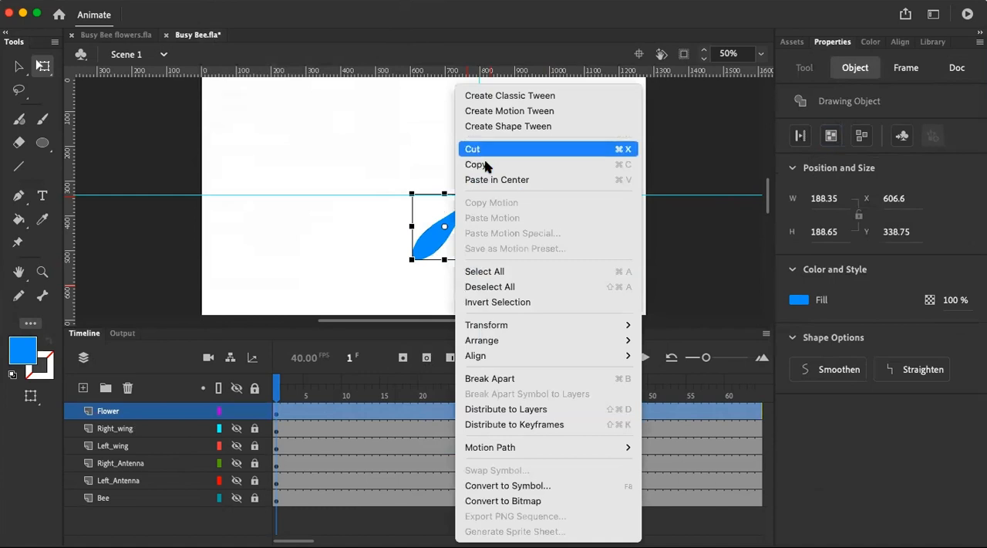
left_click(486, 164)
left_click(346, 218)
right_click(347, 219)
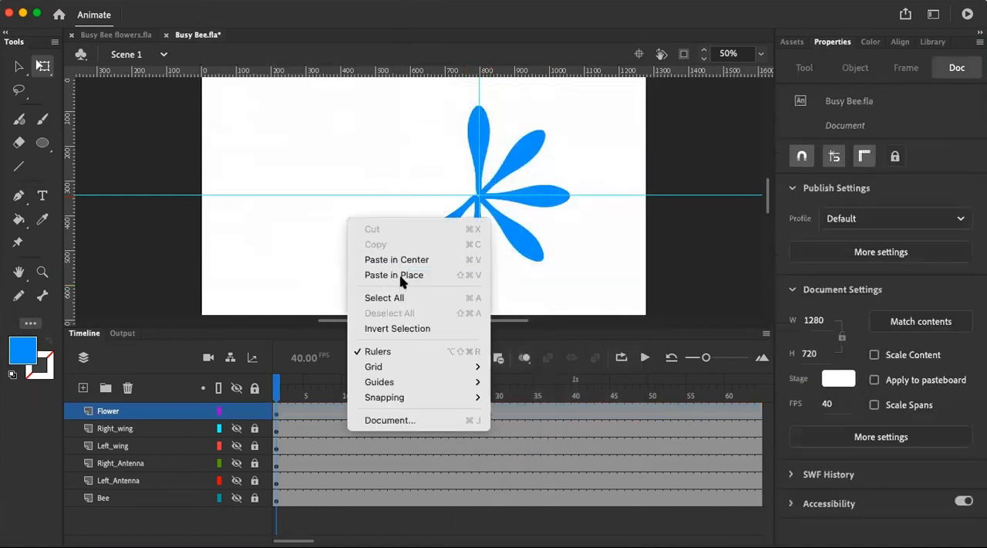
left_click(401, 276)
Move the lower-left copy's transformation point to the guide crossing and rotate the copy by 45 degrees
left_click_drag(466, 214, 475, 195)
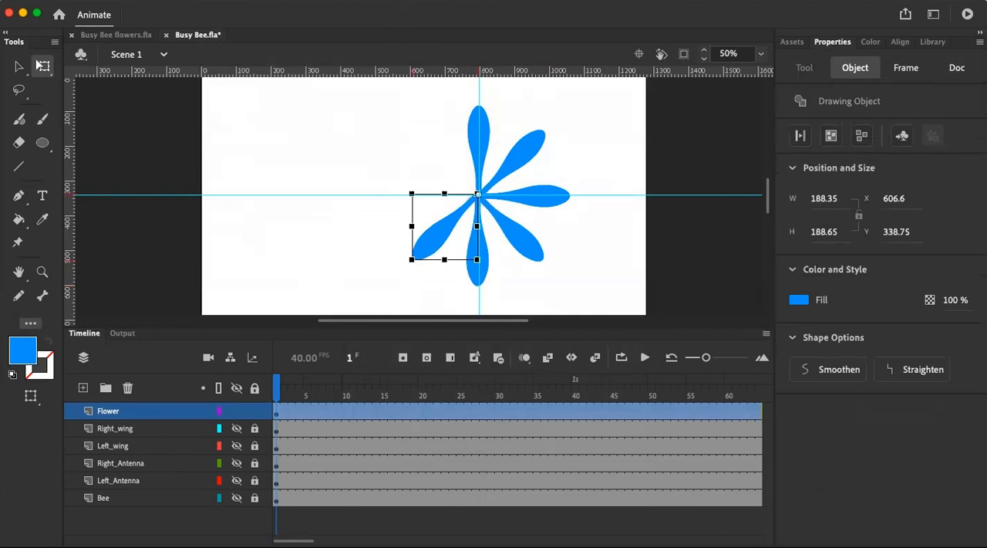
left_click(225, 0)
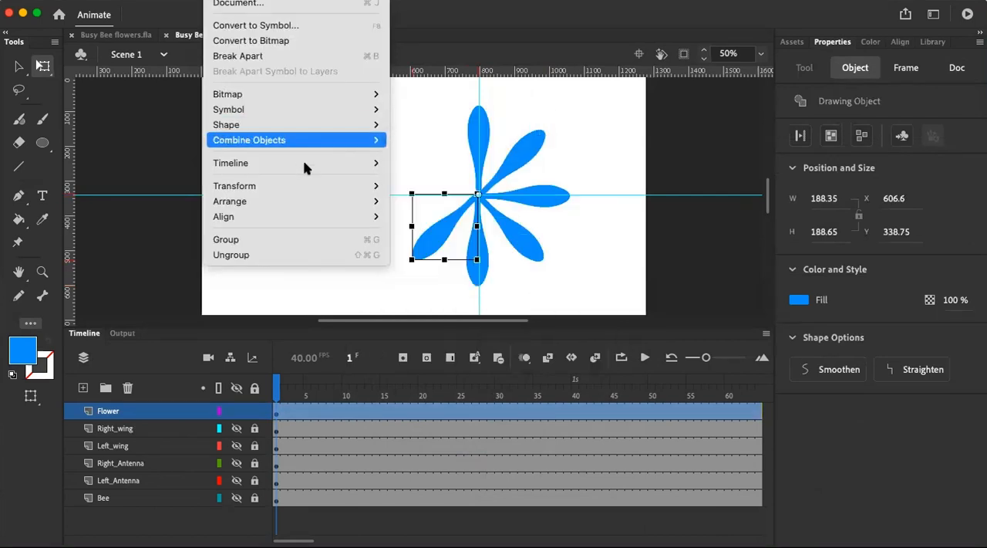
mouse_move(307, 190)
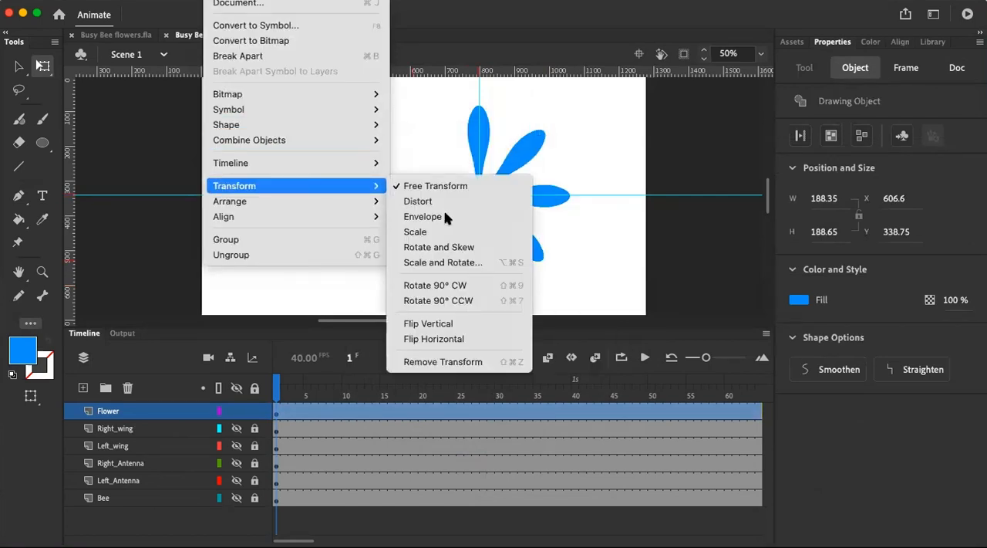
left_click(455, 263)
left_click(485, 259)
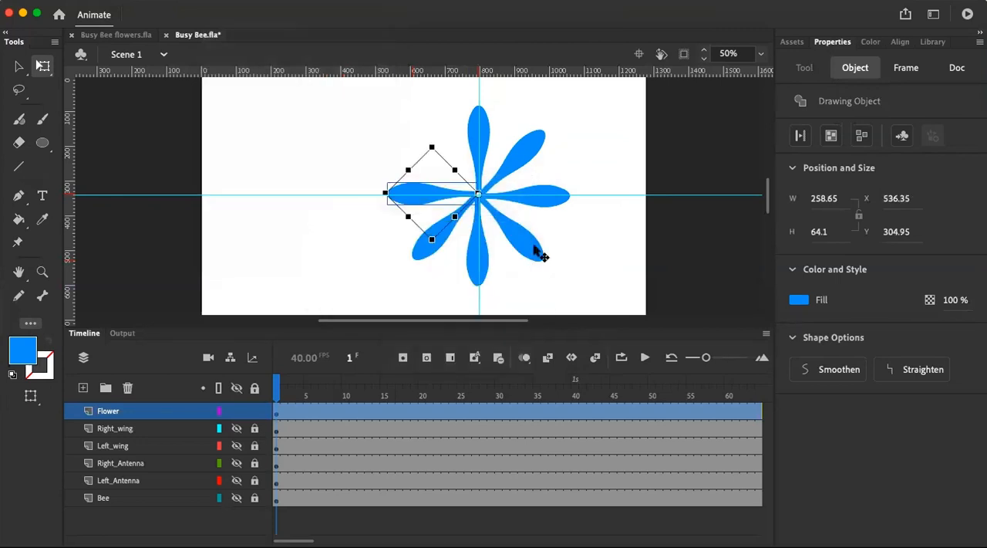
Convert the left-pointing horizontal petal into a drawing object and paste a copy of it in place
key("super+z")
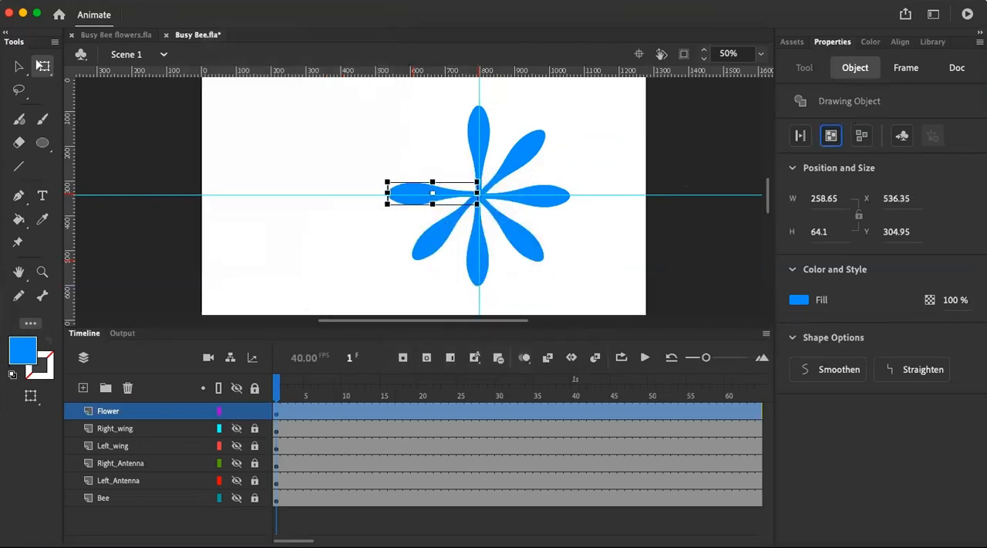
right_click(403, 192)
left_click(420, 161)
left_click(315, 160)
right_click(316, 160)
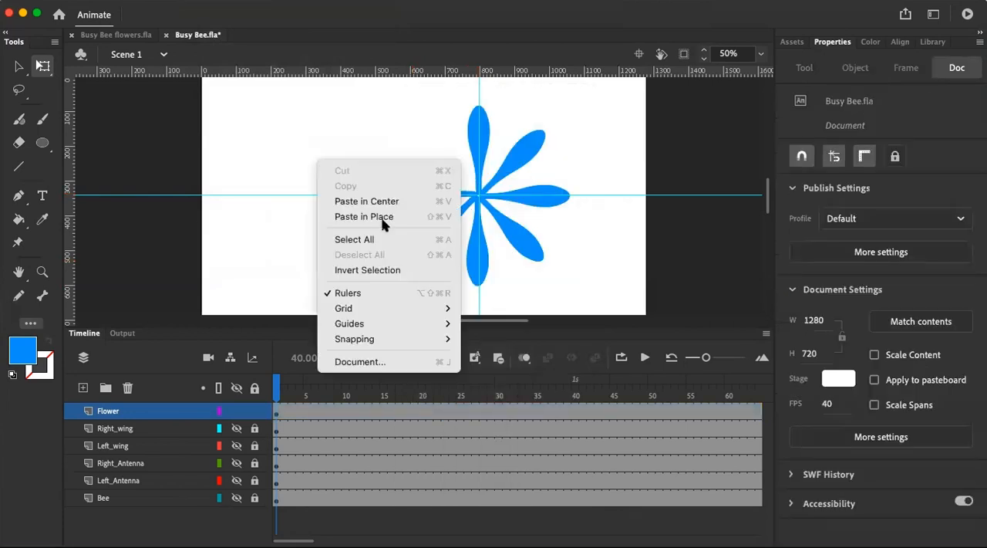
left_click(383, 221)
Rotate the left-pointing petal copy by 45 degrees around the guide crossing at 100% scale and convert it into a drawing object
left_click_drag(473, 199, 477, 194)
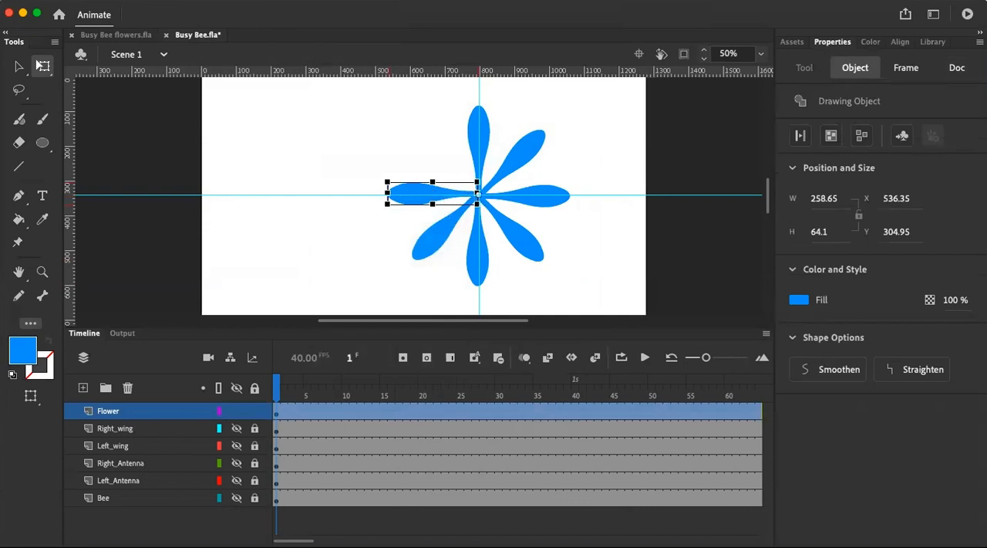
left_click(221, 0)
mouse_move(318, 184)
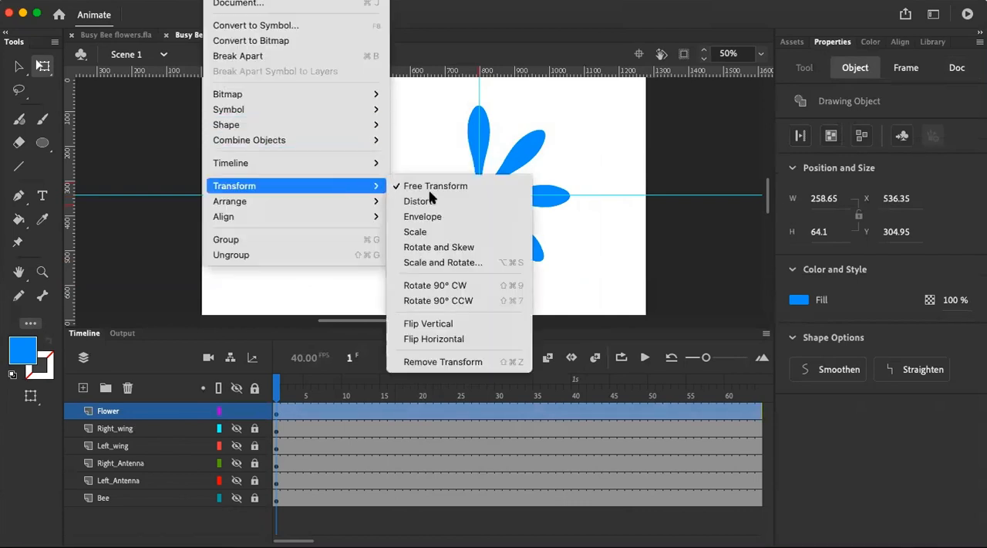
left_click(439, 262)
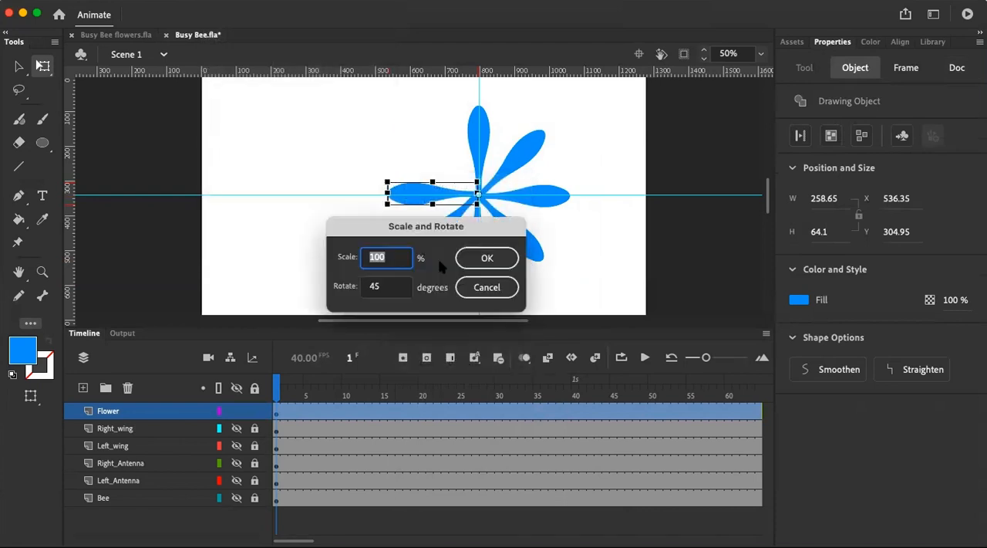
left_click(487, 270)
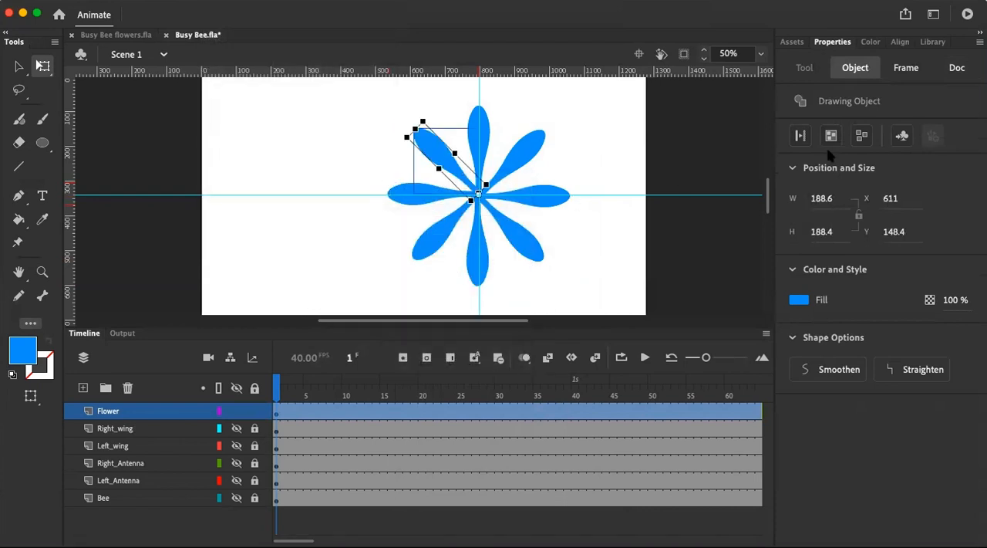
left_click(830, 139)
left_click(641, 258)
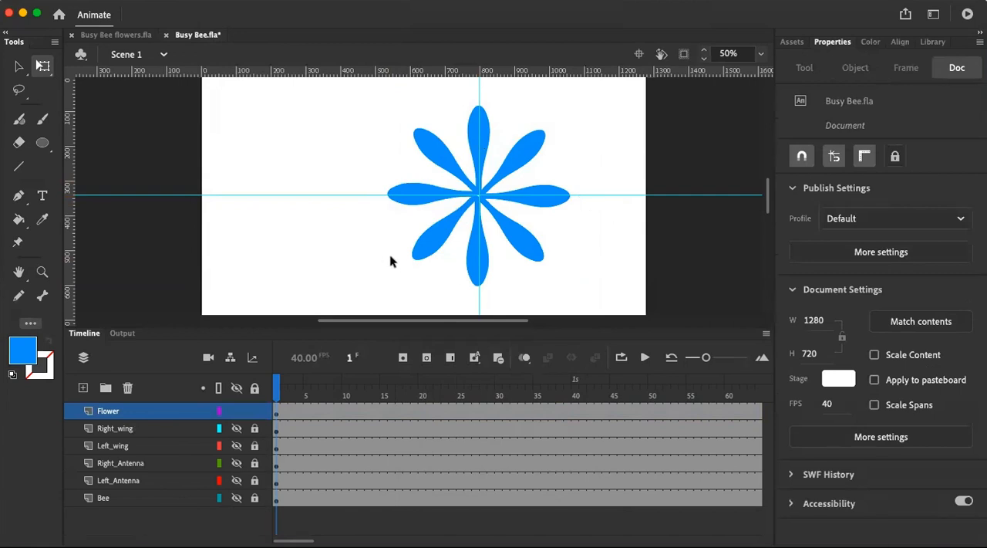
Choose the Oval tool and set its fill colour to a light yellow swatch
left_click(43, 144)
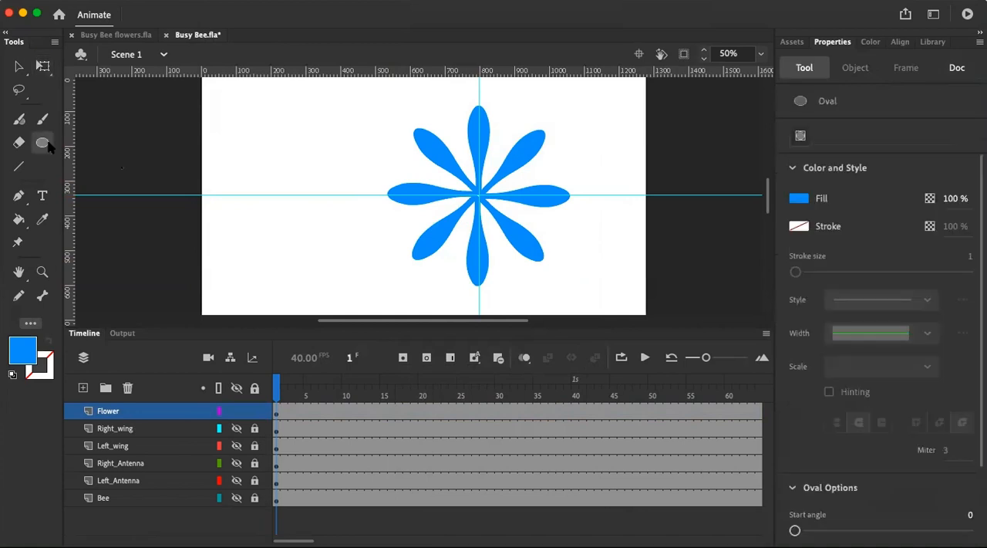
left_click(799, 199)
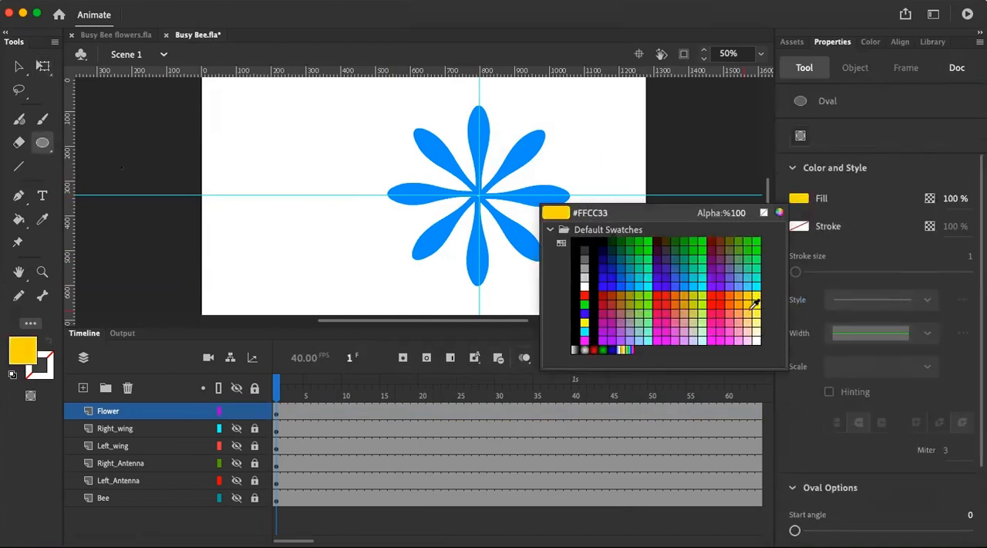
left_click(756, 312)
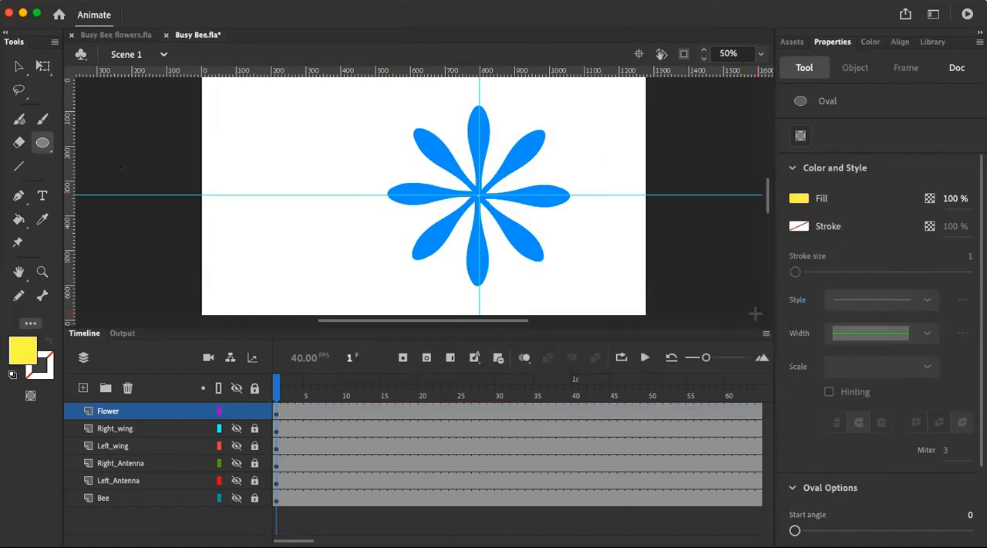
left_click(799, 202)
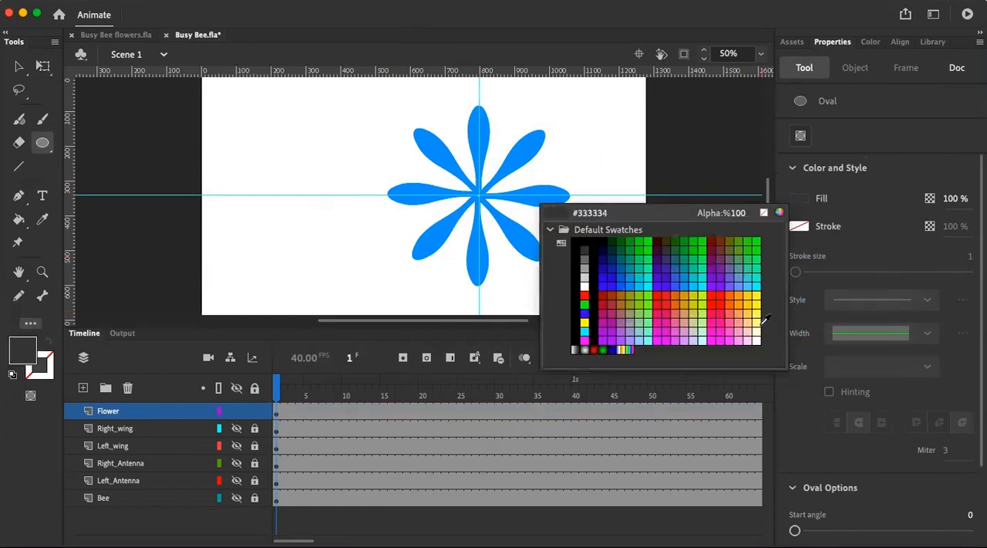
left_click(759, 318)
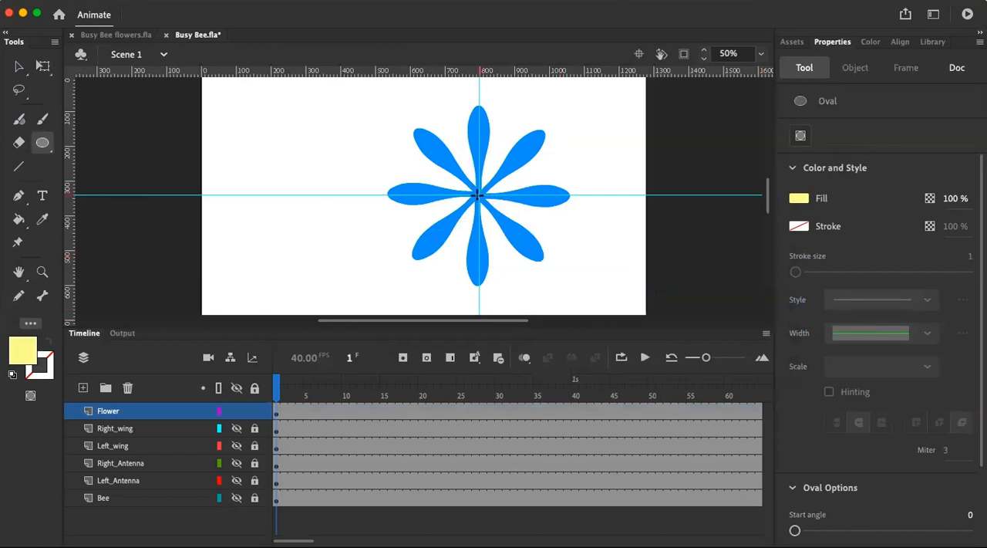
Turn on object drawing mode and draw a light yellow circle centred on the guide crossing as the flower's centre
left_click_drag(486, 203, 499, 216)
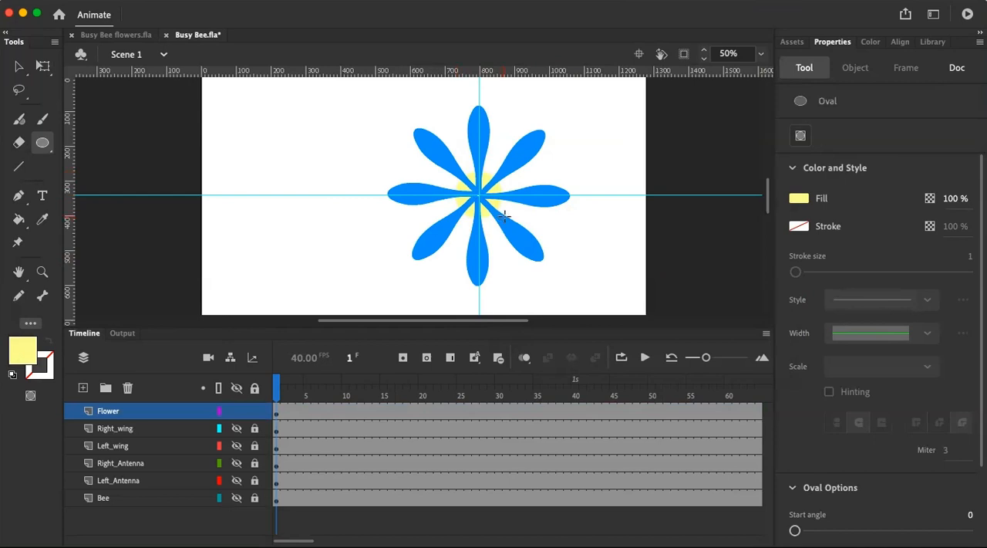
left_click(800, 136)
left_click_drag(479, 194, 499, 216)
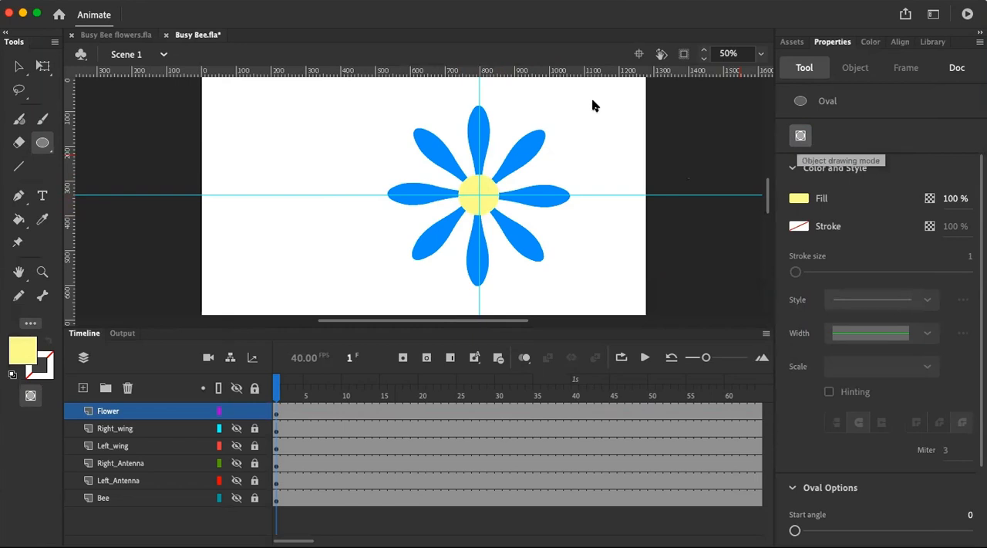
Remove both guides from the stage and combine all eight petals and the yellow centre into one drawing object
left_click(19, 66)
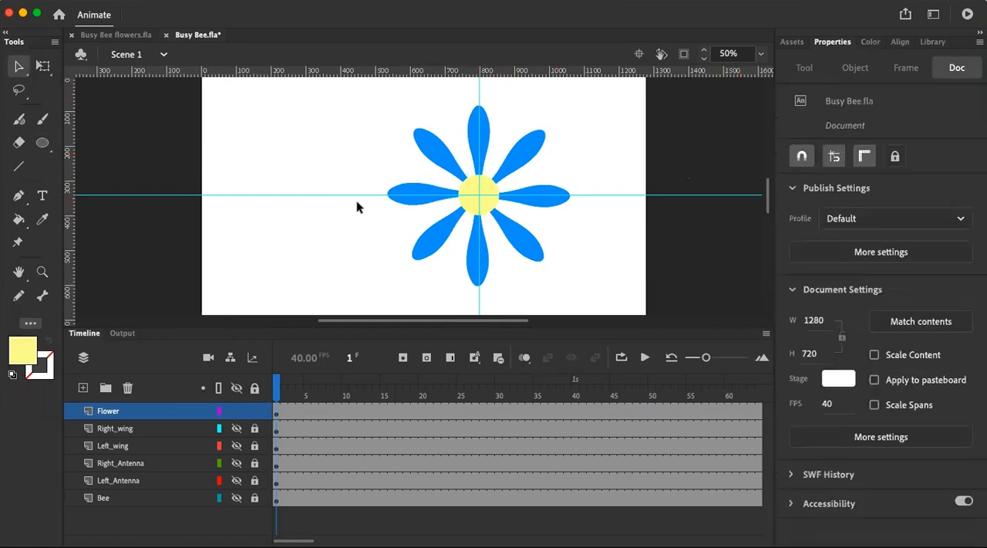
left_click_drag(337, 55, 340, 56)
left_click_drag(479, 89, 54, 85)
mouse_move(351, 85)
left_mouse_down()
mouse_move(359, 106)
mouse_move(641, 302)
mouse_move(630, 312)
left_mouse_up()
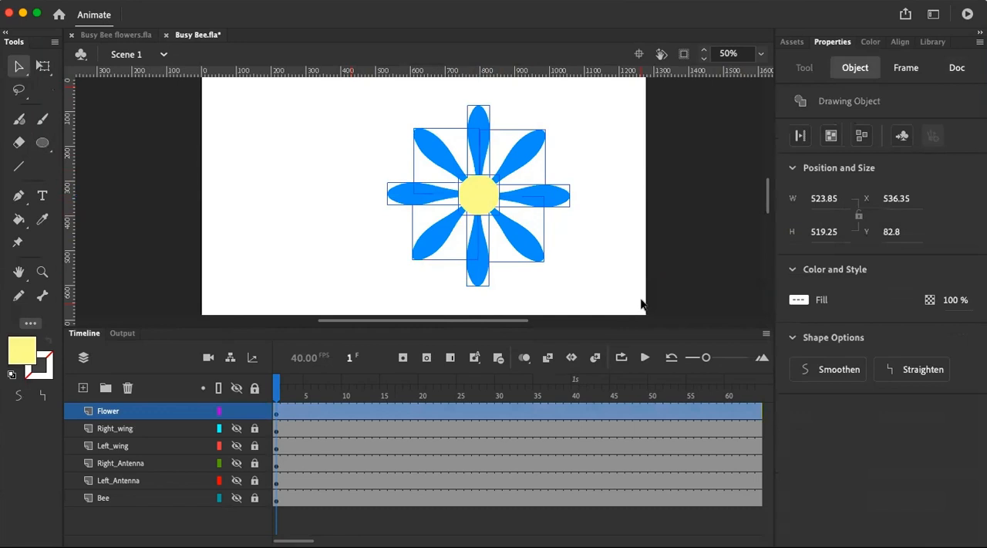
left_click(831, 135)
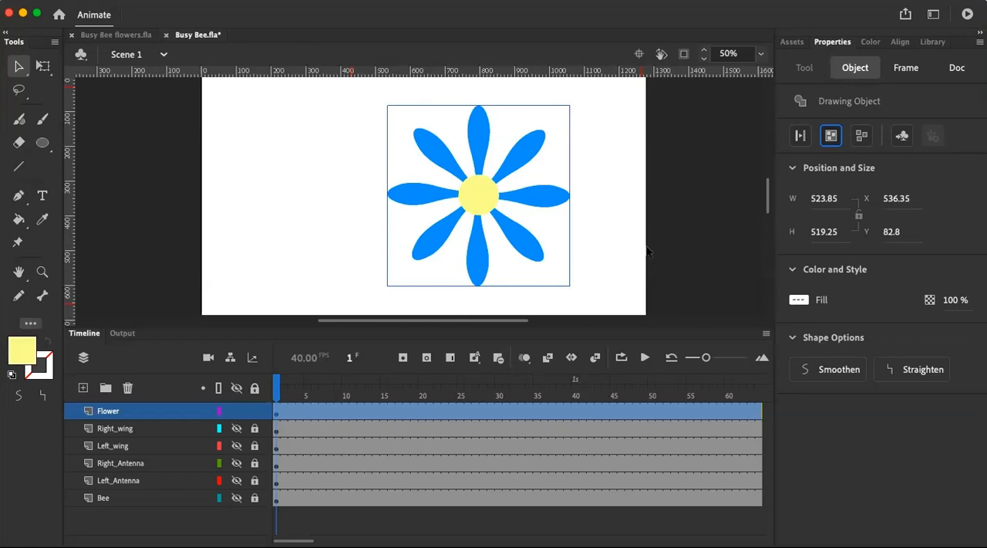
Shrink the flower to about 168 × 166 px and place it in the stage's lower-left corner at about X 32, Y 500
left_click_drag(473, 194, 298, 195)
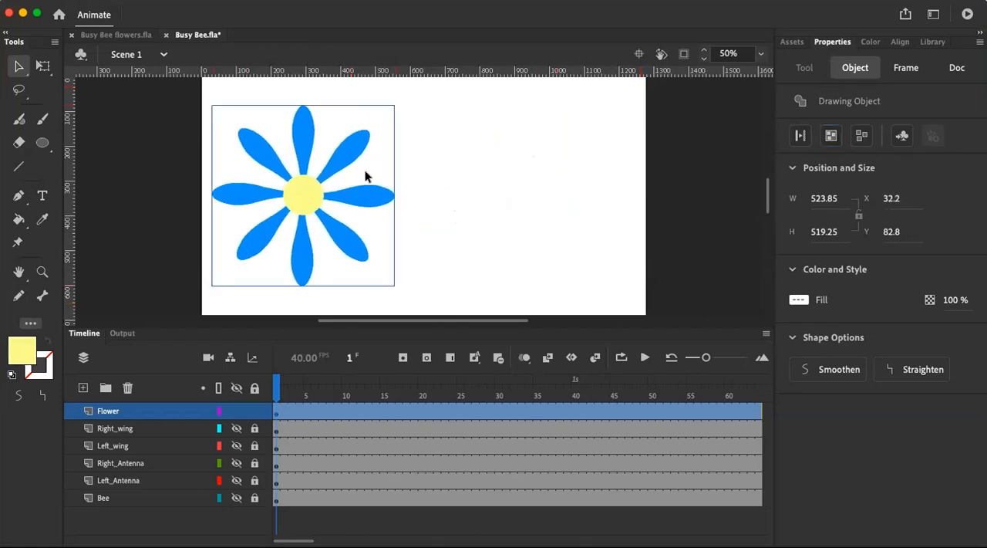
left_click(43, 65)
left_click_drag(391, 101, 270, 202)
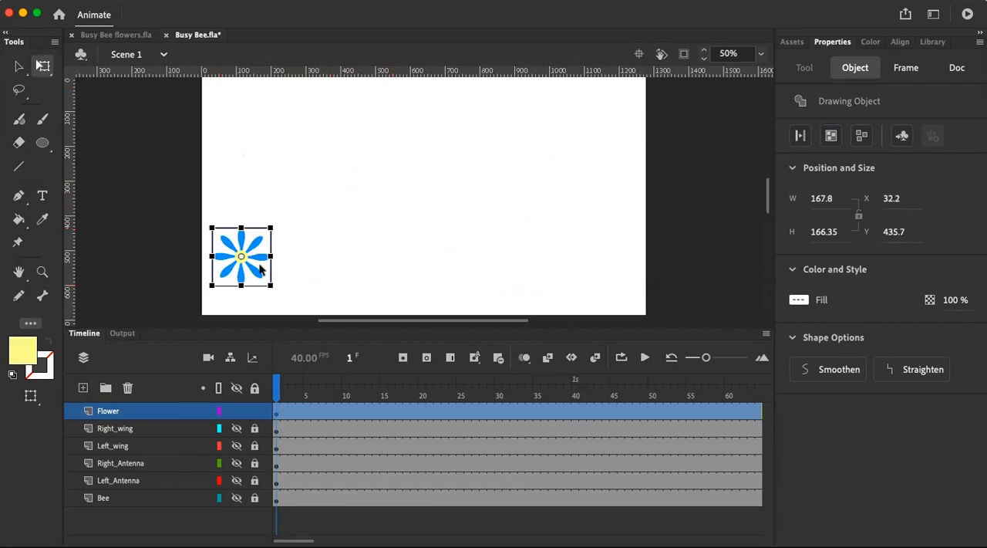
left_click(225, 280)
left_click_drag(238, 260, 242, 281)
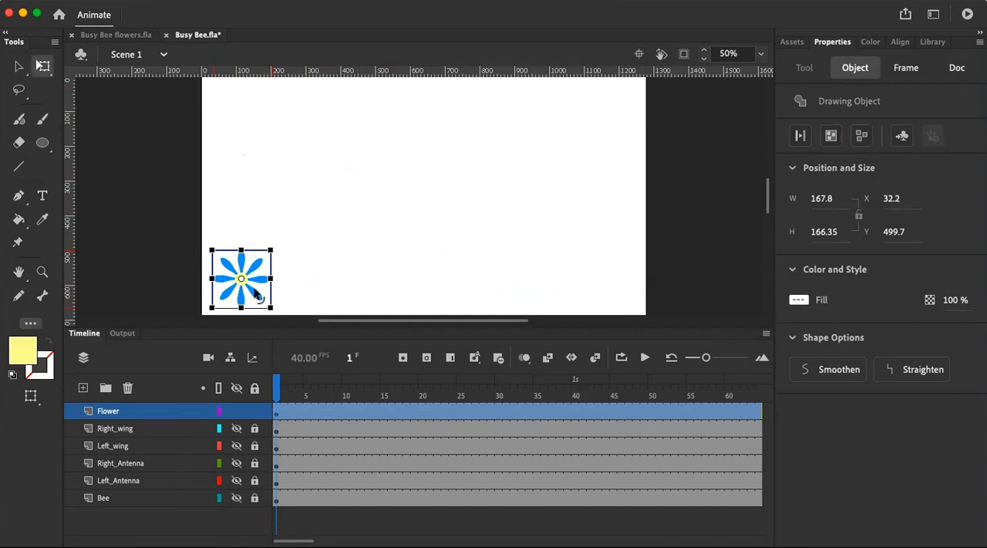
left_click_drag(255, 295, 362, 238)
key("Escape")
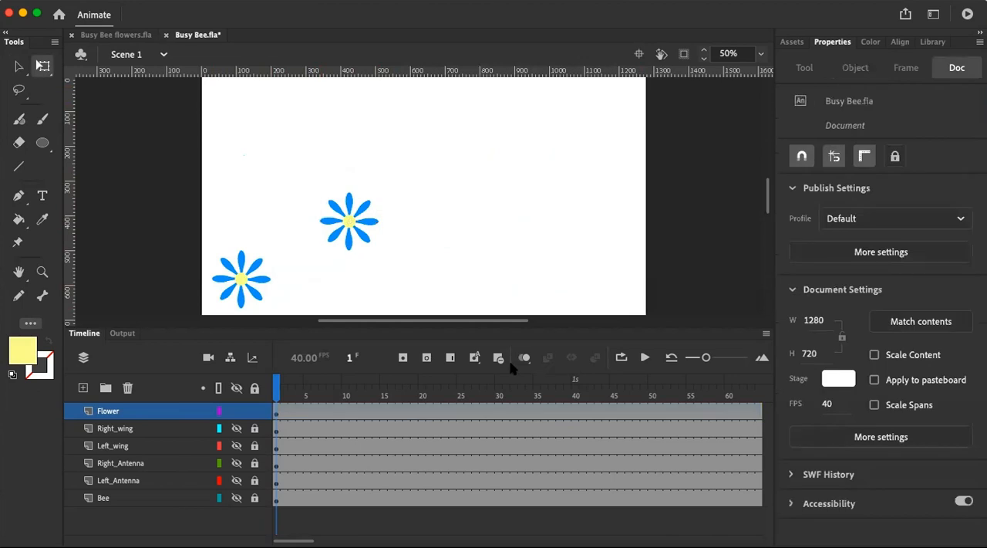
left_click(371, 243)
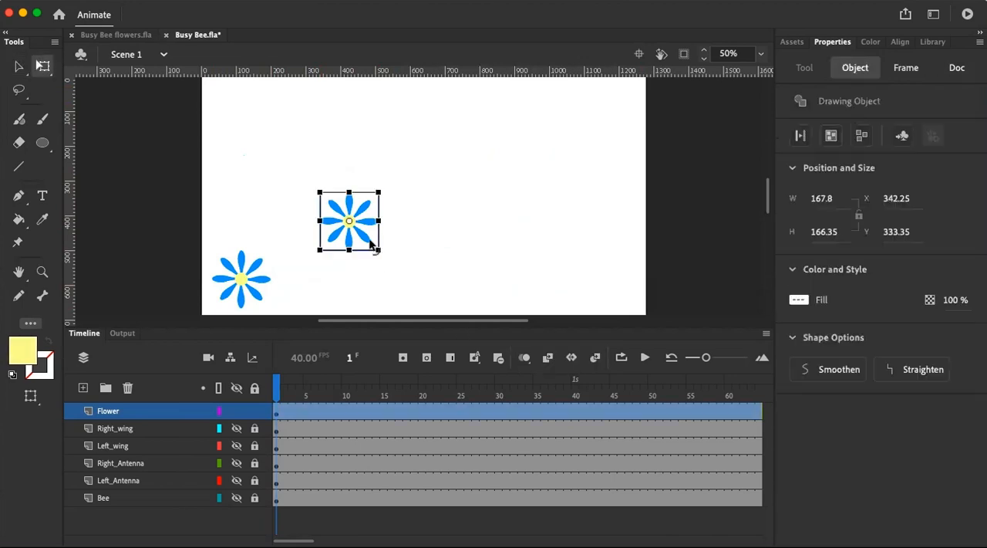
key("ctrl+z")
key("Escape")
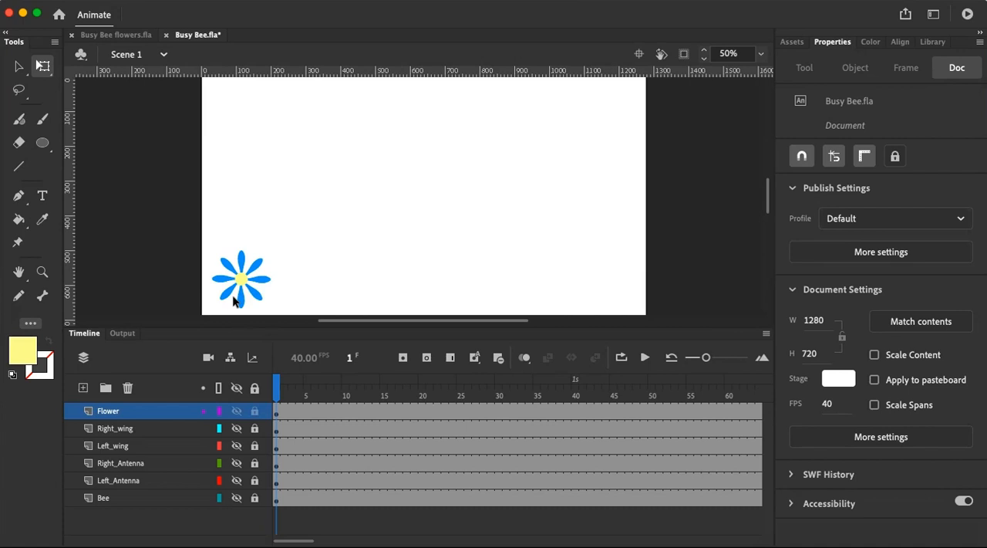
Add a new layer above the Flower layer and paste a copy of the blue flower onto it
left_click(83, 388)
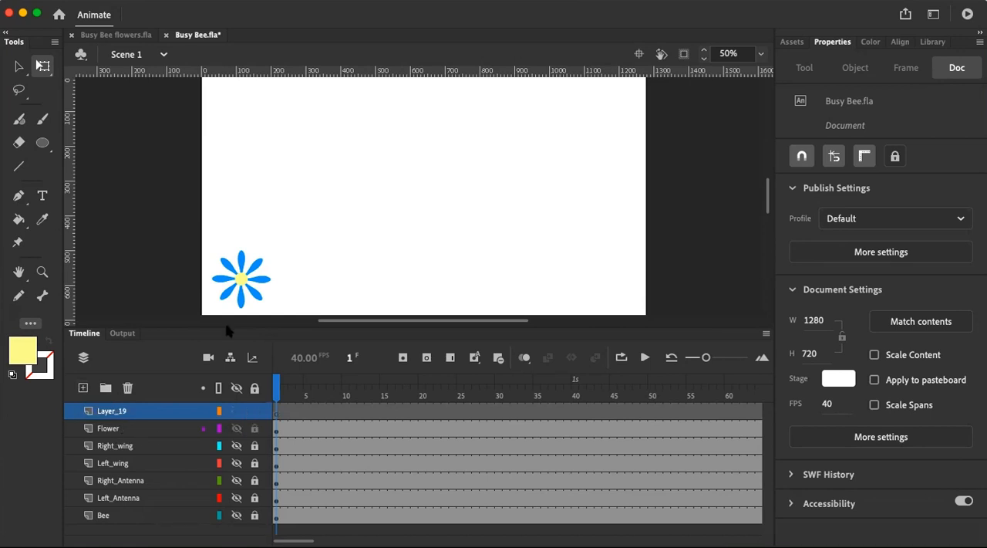
left_click(252, 282)
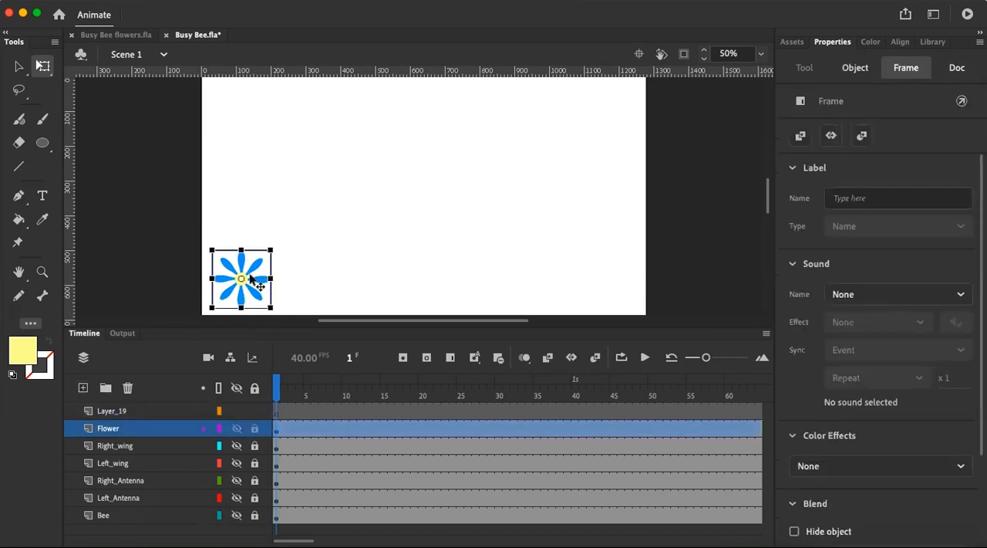
left_click(146, 413)
key("ctrl+v")
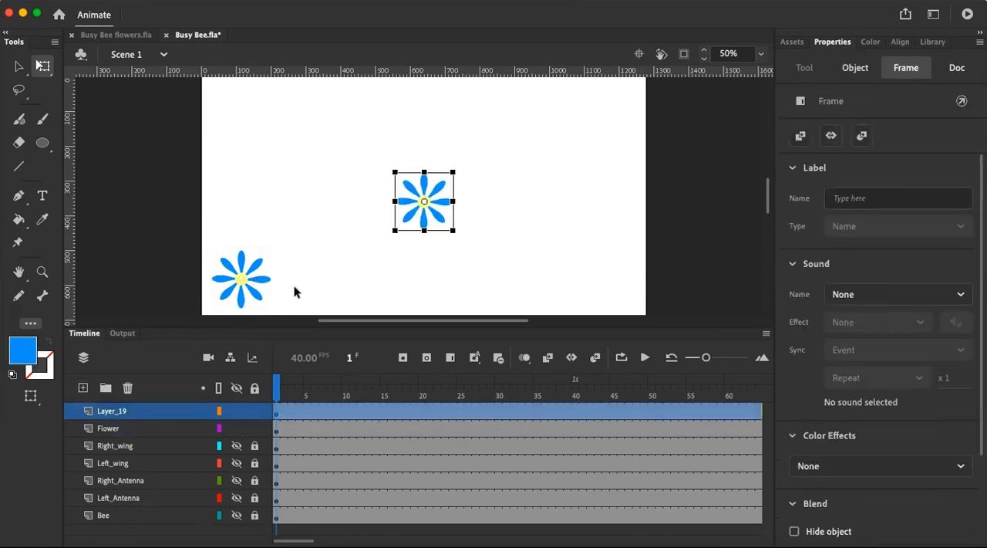
Move the copied flower above the first one to about X 131, Y 317 and enlarge it to about 212 × 210 px
left_click_drag(432, 199, 316, 260)
key("cmd+z")
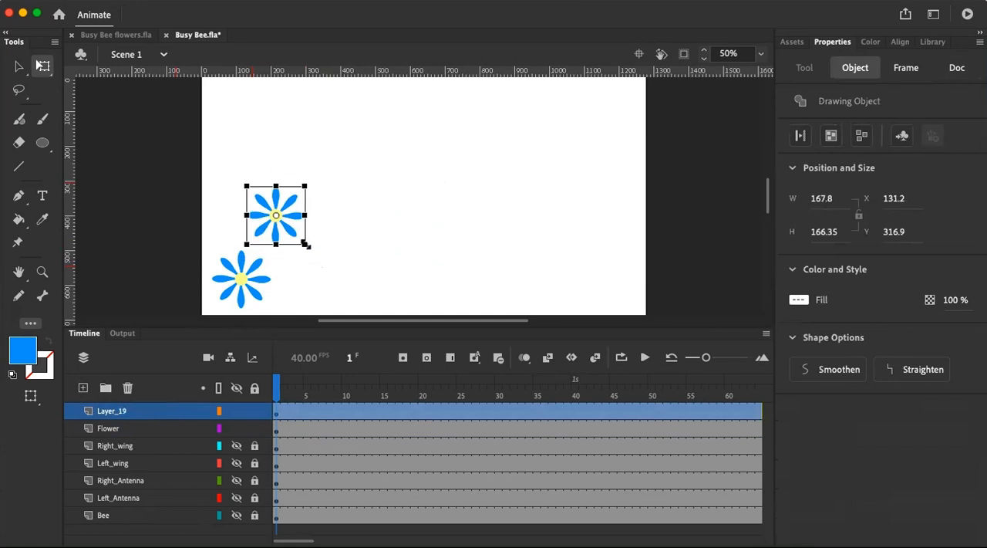
left_click_drag(306, 246, 321, 261)
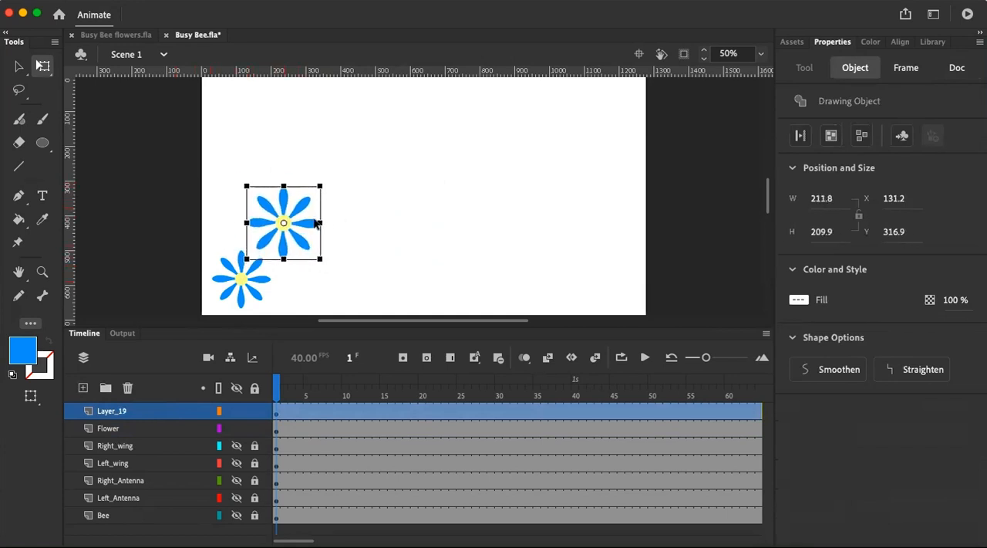
Break the enlarged flower copy apart into separate shapes
left_click(345, 225)
left_click(309, 226)
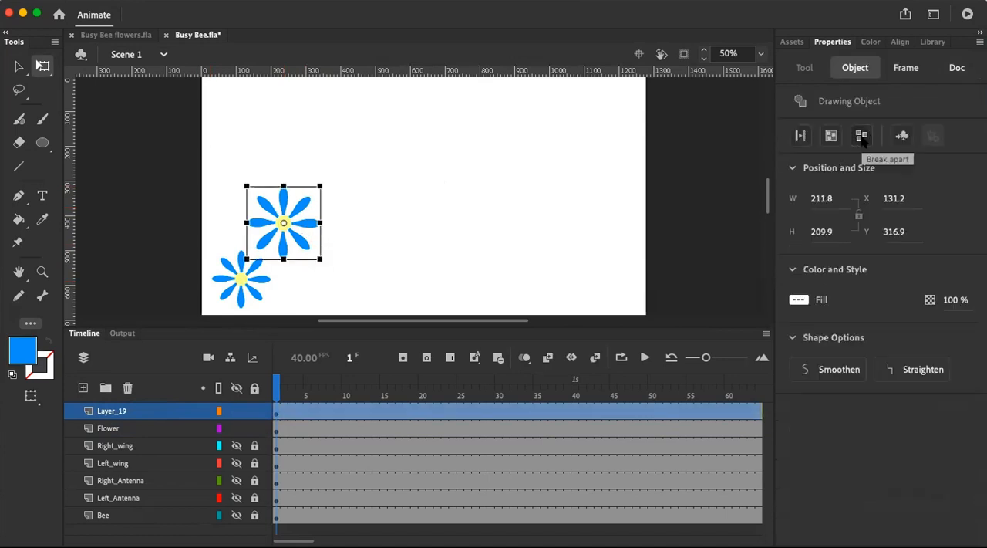
left_click(863, 138)
left_click(390, 195)
left_click(306, 218)
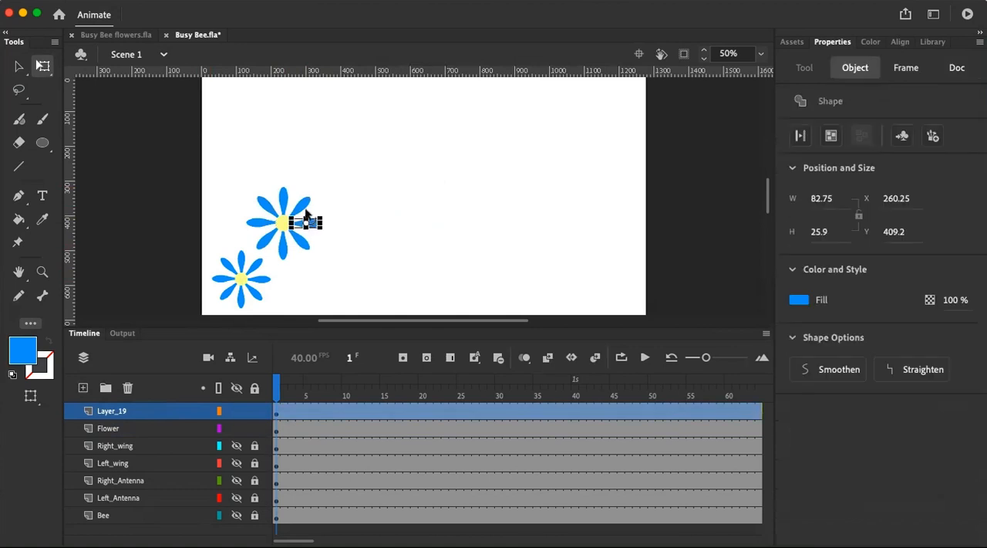
left_click(306, 208, "shift")
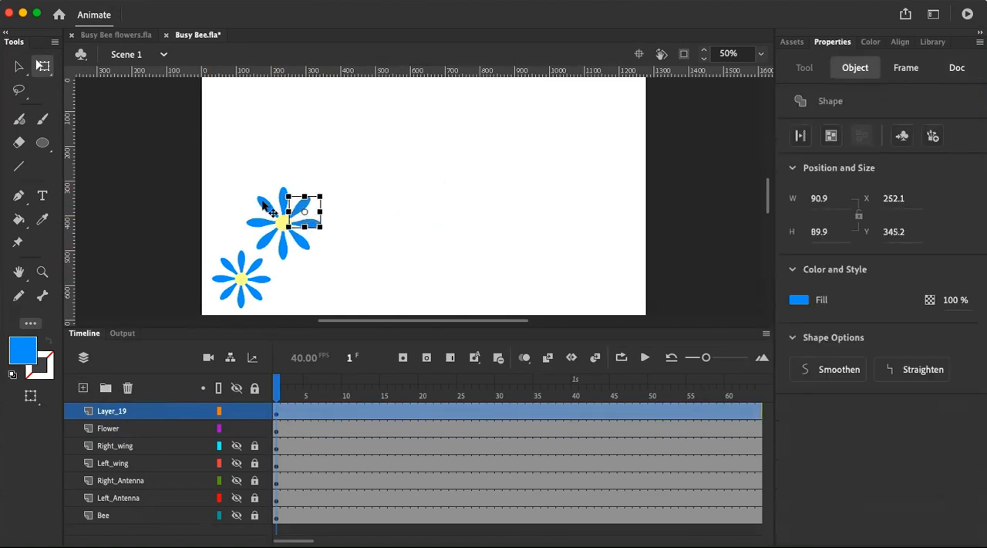
left_click(273, 193, "shift")
left_click(339, 219)
left_click(305, 208)
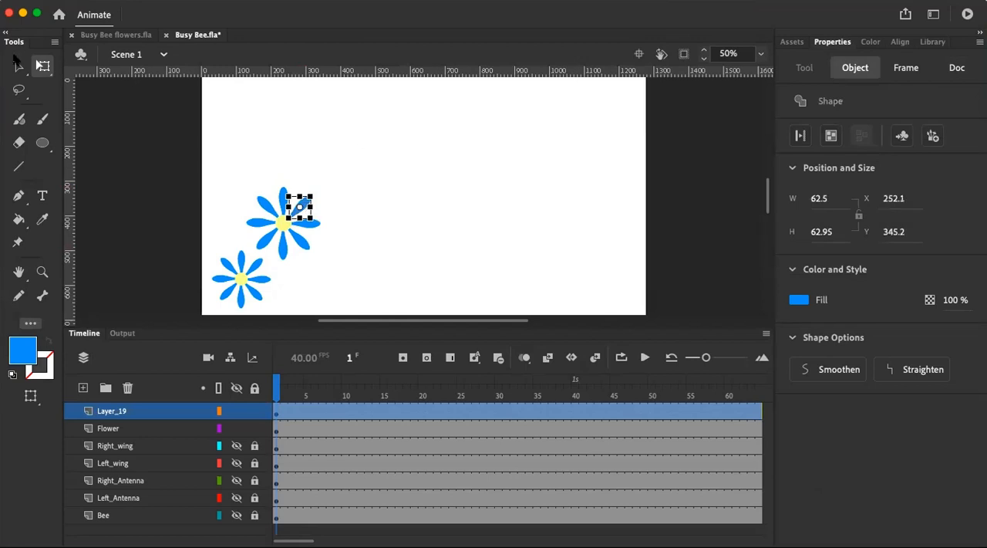
Select all eight petals of the enlarged flower with the Selection tool and fill them with green #99CC33
left_click(17, 65)
left_click(285, 198)
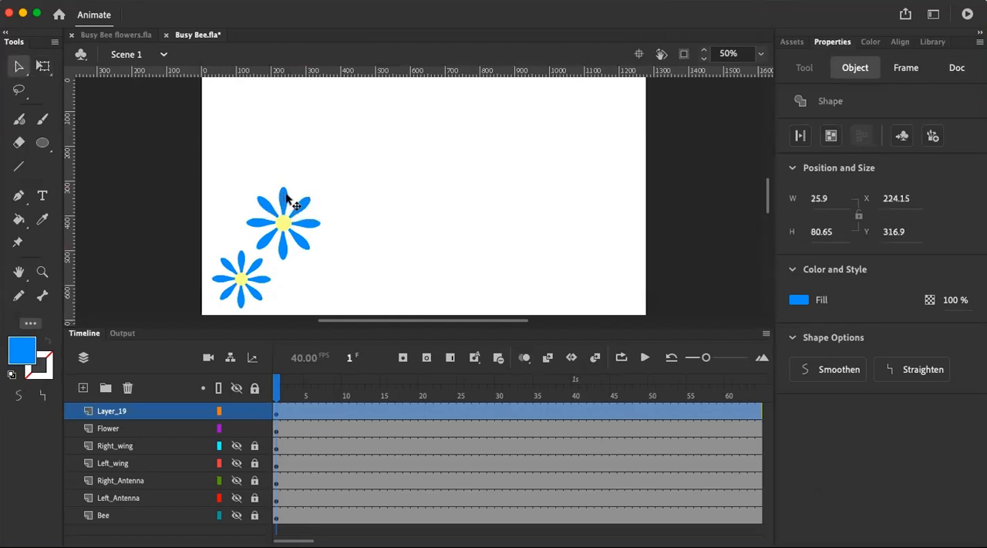
left_click(314, 224, "shift")
left_click(313, 246, "shift")
left_click(285, 248, "shift")
left_click(265, 247, "shift")
left_click(263, 231, "shift")
left_click(260, 222, "shift")
left_click(798, 302)
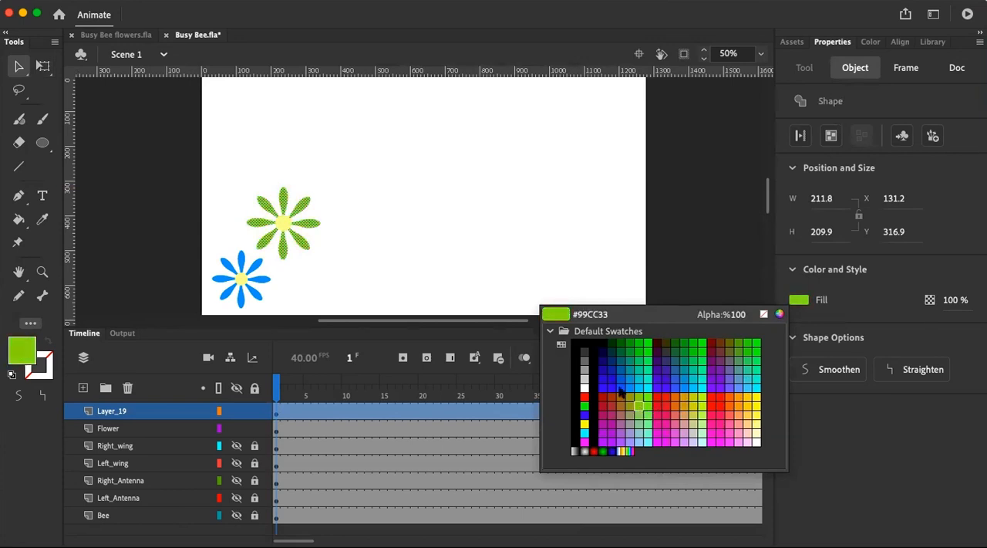
left_click(639, 403)
left_click(312, 159)
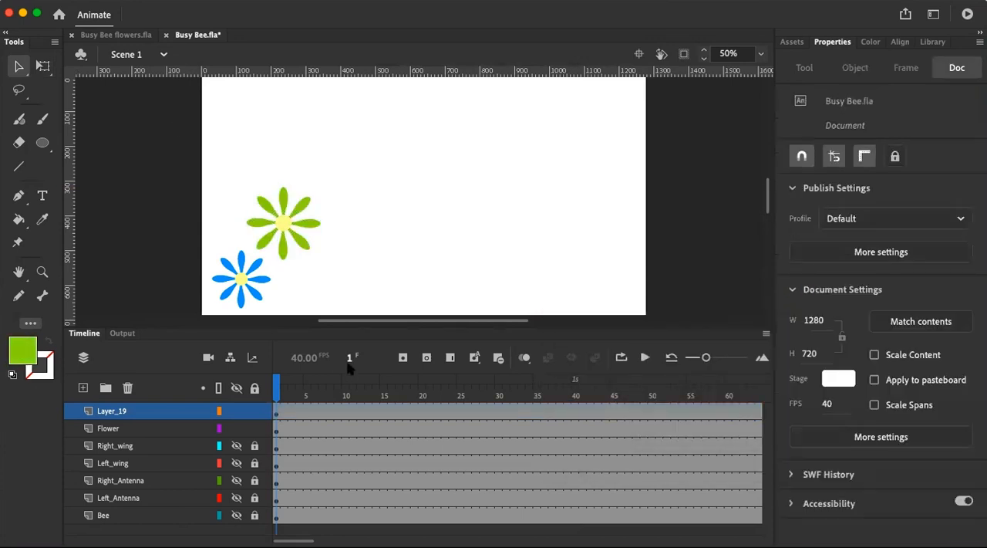
left_click(128, 410)
left_click(286, 223)
left_click(350, 207)
left_click(285, 224)
left_click(351, 215)
Paste a blue flower onto a new layer and place it below the green flower at about X 250, Y 509
left_click(83, 387)
key("cmd+v")
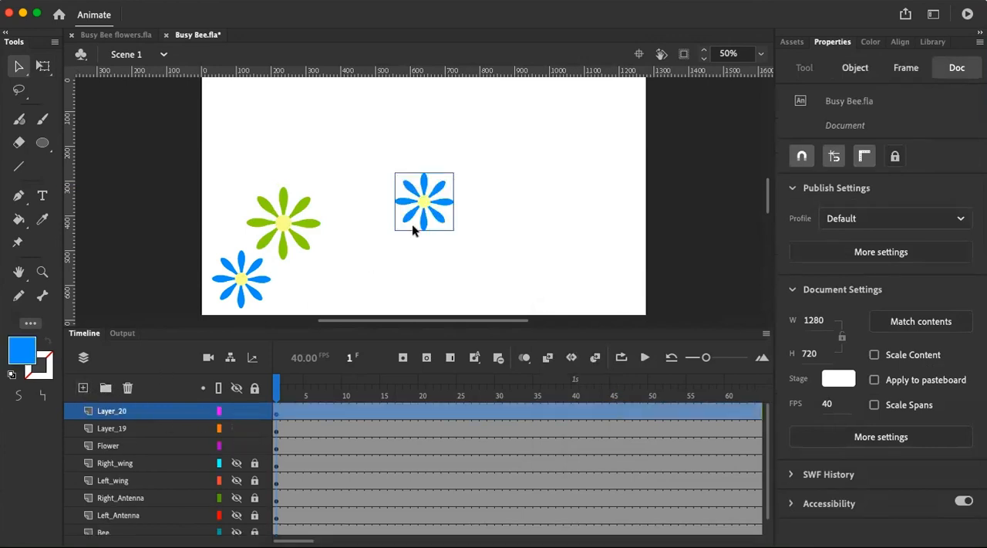
left_click(426, 206)
mouse_move(323, 267)
left_mouse_down()
mouse_move(309, 271)
mouse_move(326, 278)
mouse_move(317, 277)
left_mouse_up()
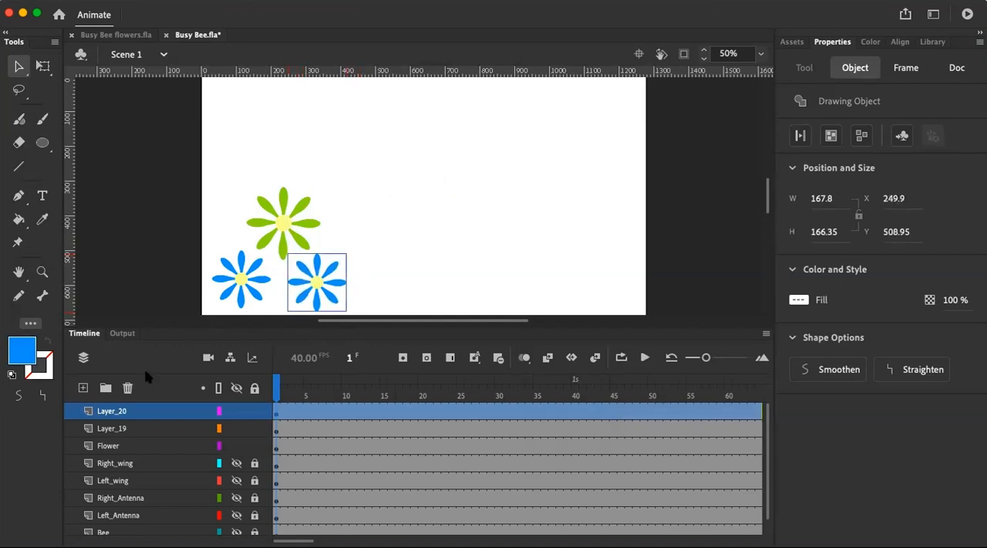
Add two new layers, each with a pasted blue flower, and place these flowers side by side in the stage's lower middle
left_click(84, 388)
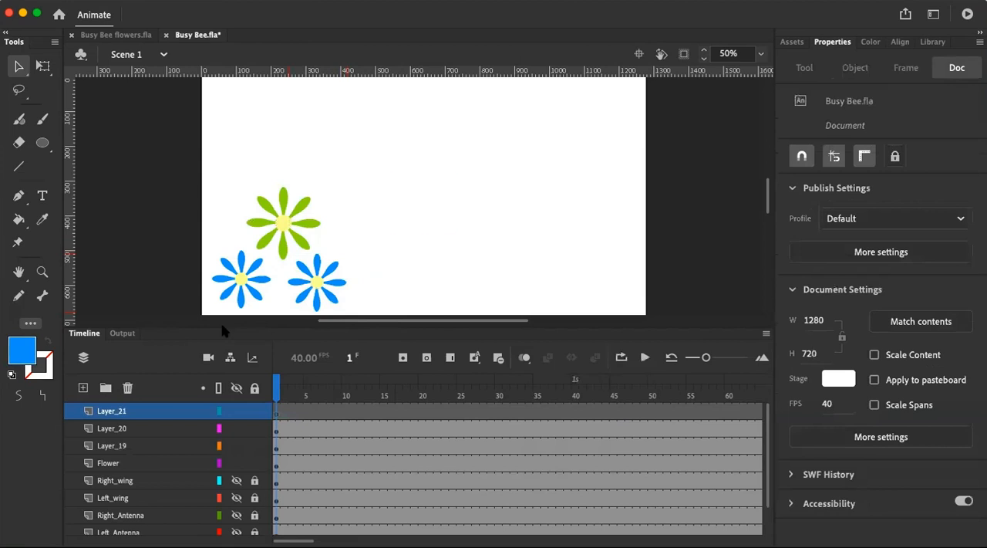
key("cmd+v")
left_click_drag(427, 198, 397, 260)
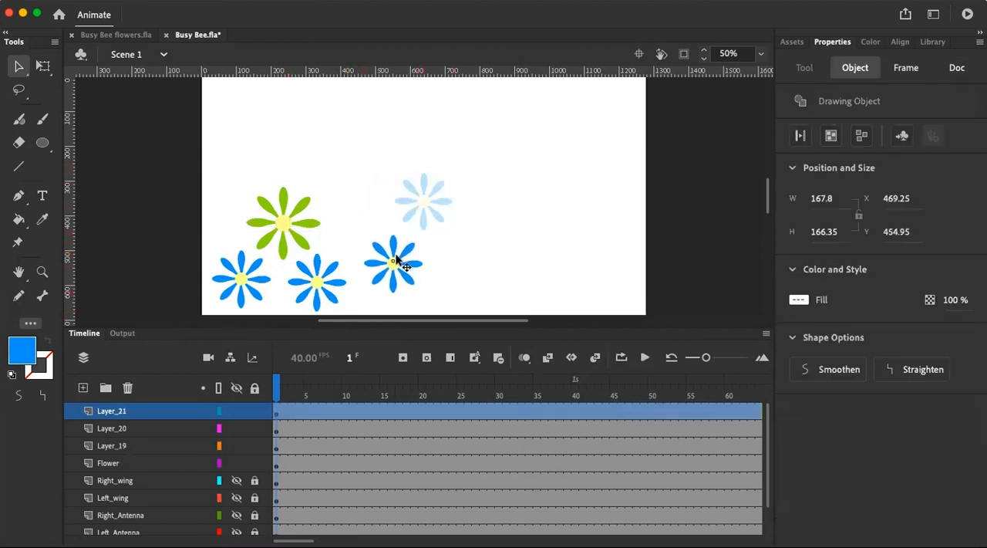
left_click(83, 387)
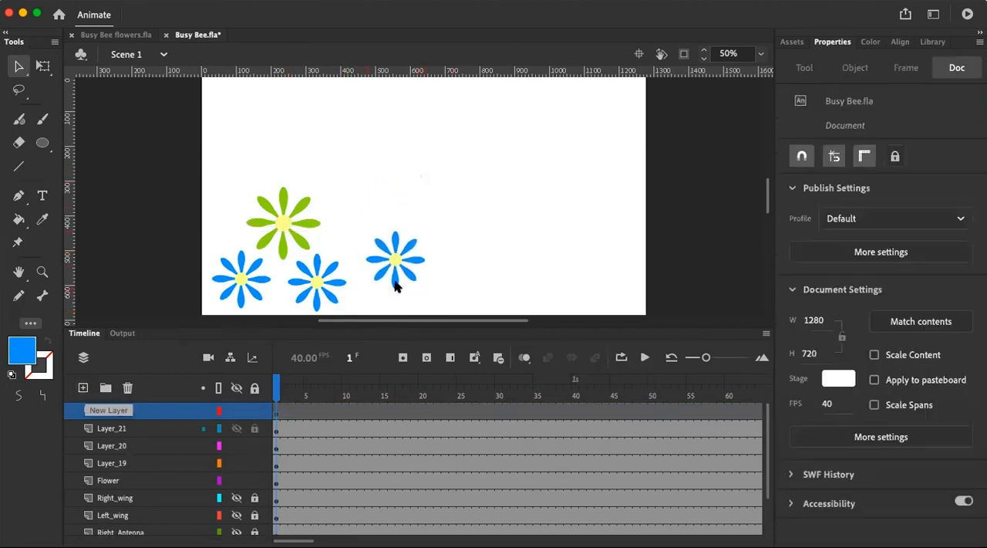
key("super+v")
left_click_drag(426, 205, 453, 270)
Paste two more blue flowers onto separate new layers, one above the lower-middle pair and one overlapping the stage's lower edge
left_click(84, 387)
key("super+v")
left_click(83, 387)
key("super+v")
left_click_drag(425, 205, 512, 318)
Paste two blue flowers onto separate new layers and place them at about X 895, Y 329 and X 979, Y 481
left_click(83, 388)
key("super+v")
left_click_drag(427, 216, 543, 229)
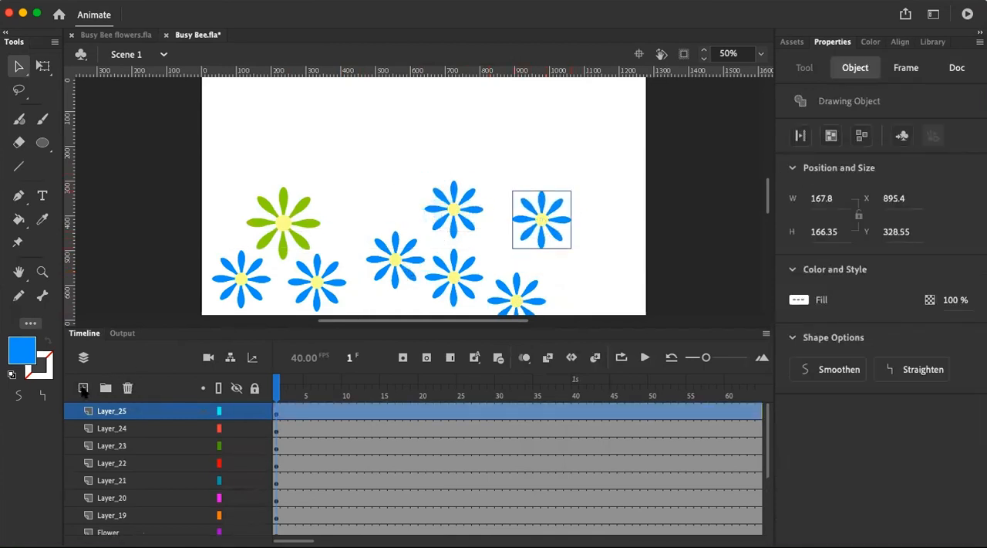
left_click(84, 387)
key("super+v")
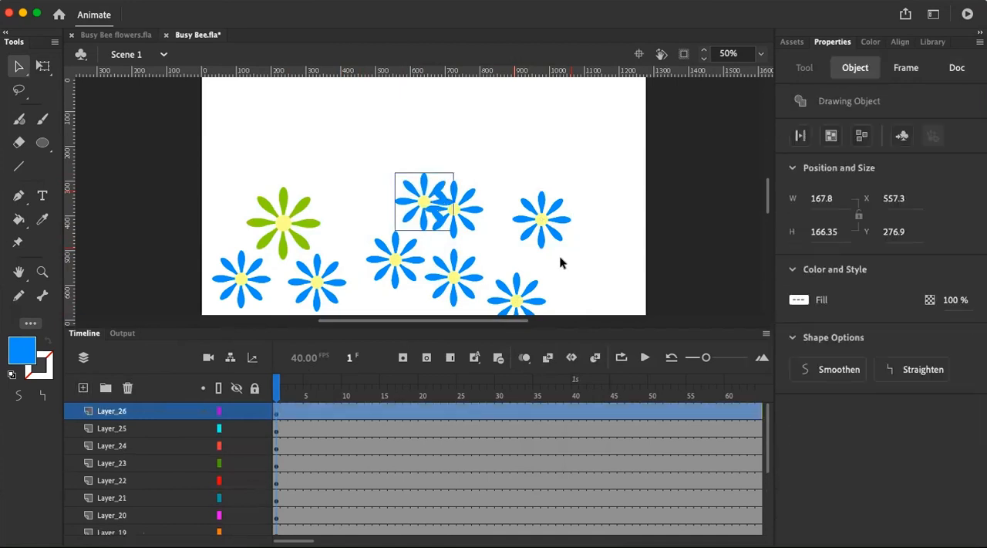
left_click_drag(432, 200, 572, 279)
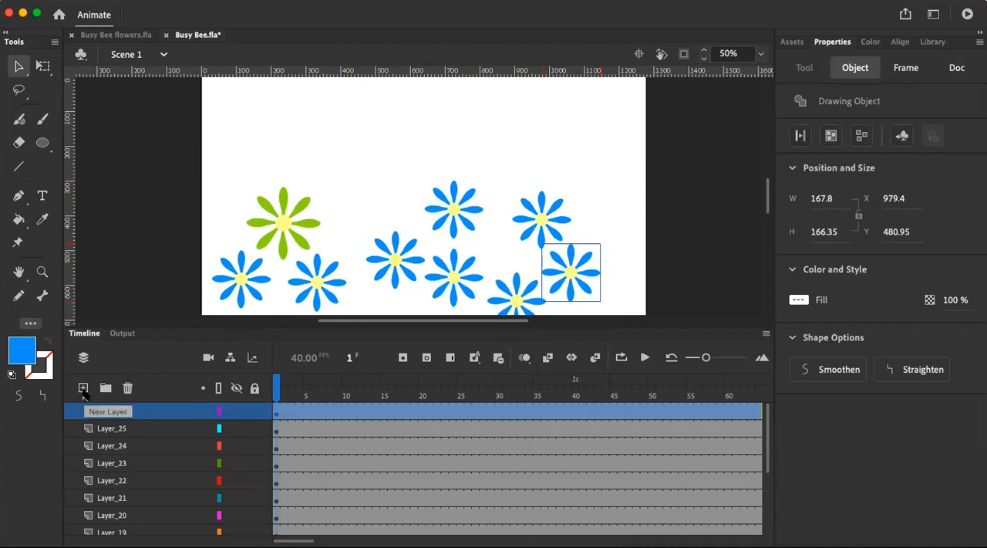
Paste another blue flower onto a new layer and place it near the stage's right edge beside the upper flower
left_click(84, 387)
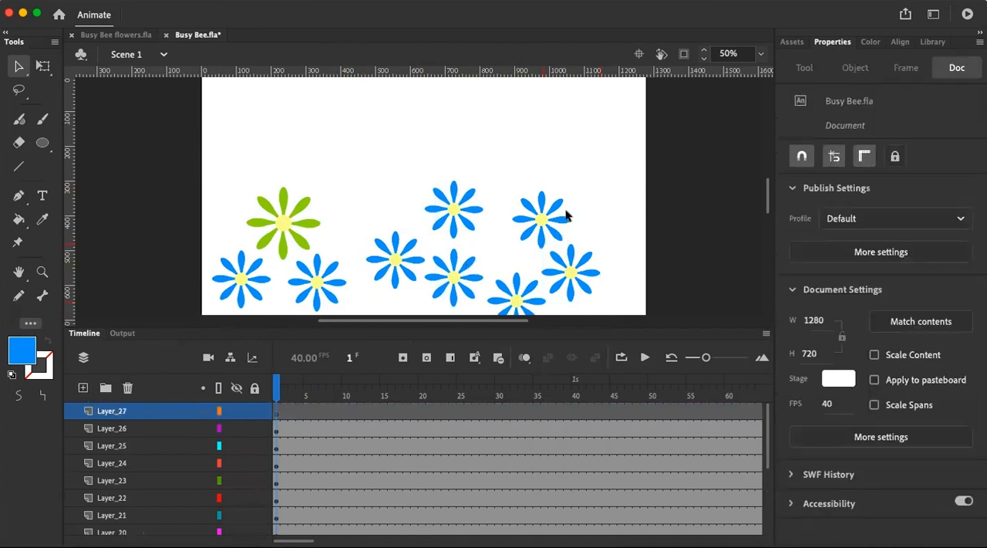
key("cmd+v")
left_click_drag(431, 199, 591, 219)
right_click(575, 171)
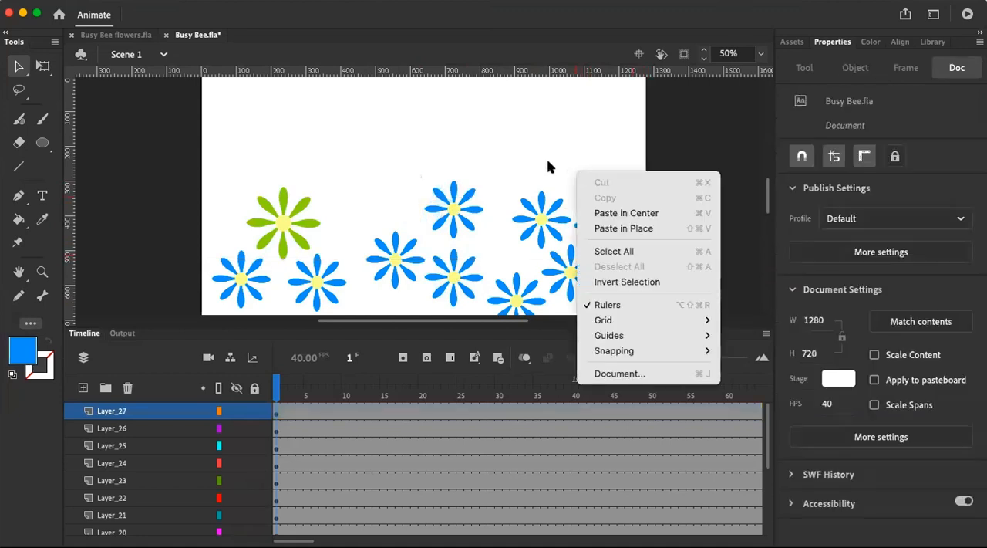
left_click(547, 168)
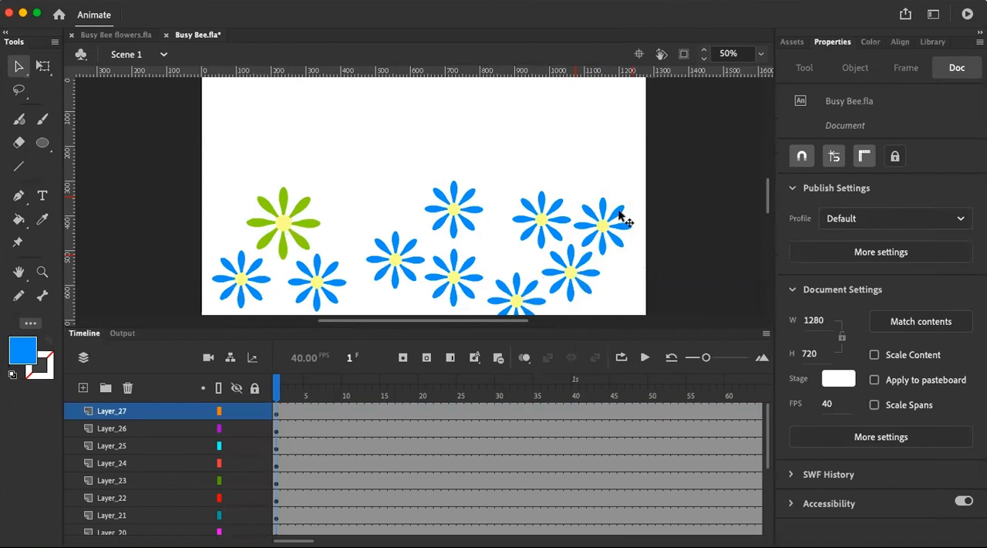
Paste another blue flower onto a new layer and place it at about X 418, Y 253
left_click(83, 388)
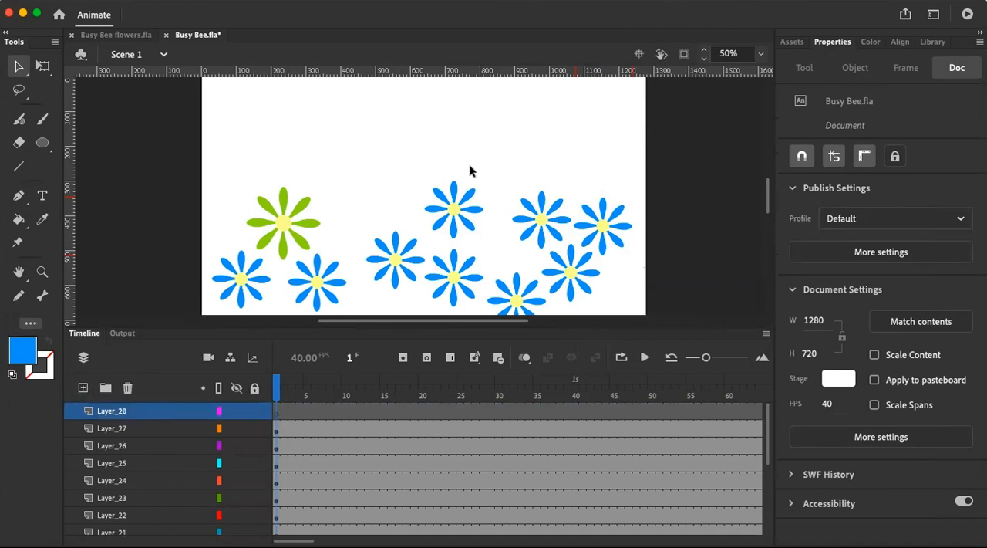
key("cmd+v")
mouse_move(421, 204)
left_mouse_down()
mouse_move(498, 189)
mouse_move(637, 293)
mouse_move(443, 236)
mouse_move(378, 199)
left_mouse_up()
Convert the large green flower on Layer_19 from a raw shape into a drawing object
scroll(152, 467, "down", 5)
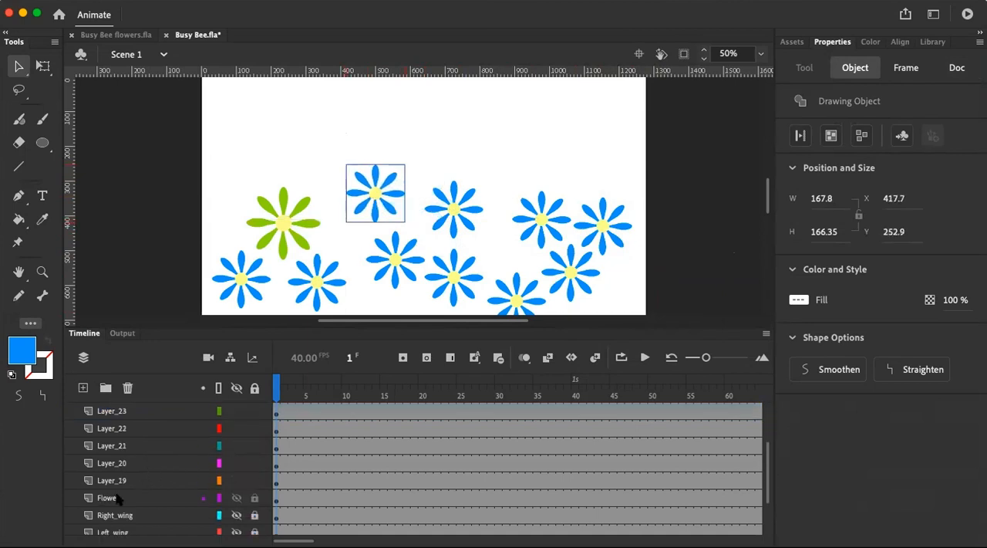
left_click(116, 497)
left_click(127, 482)
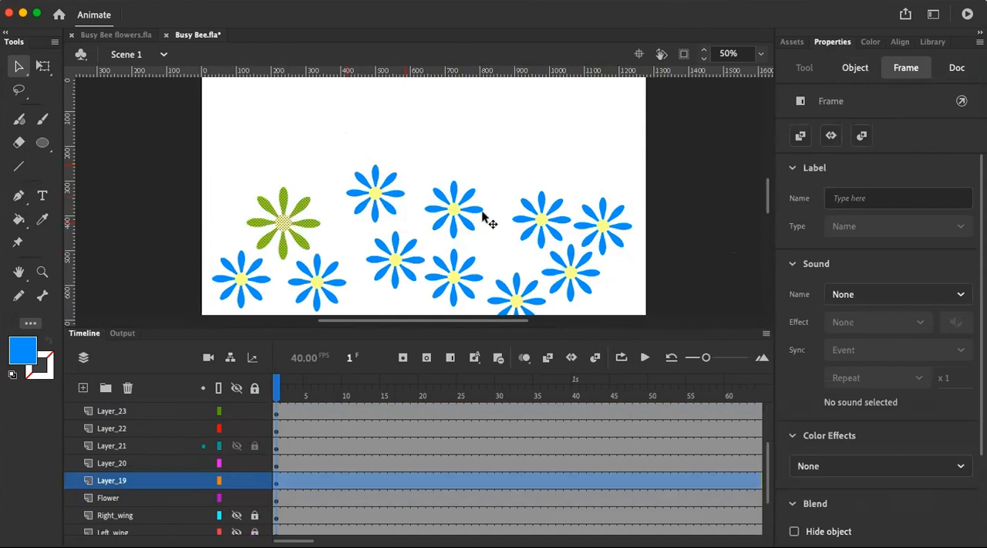
left_click(855, 68)
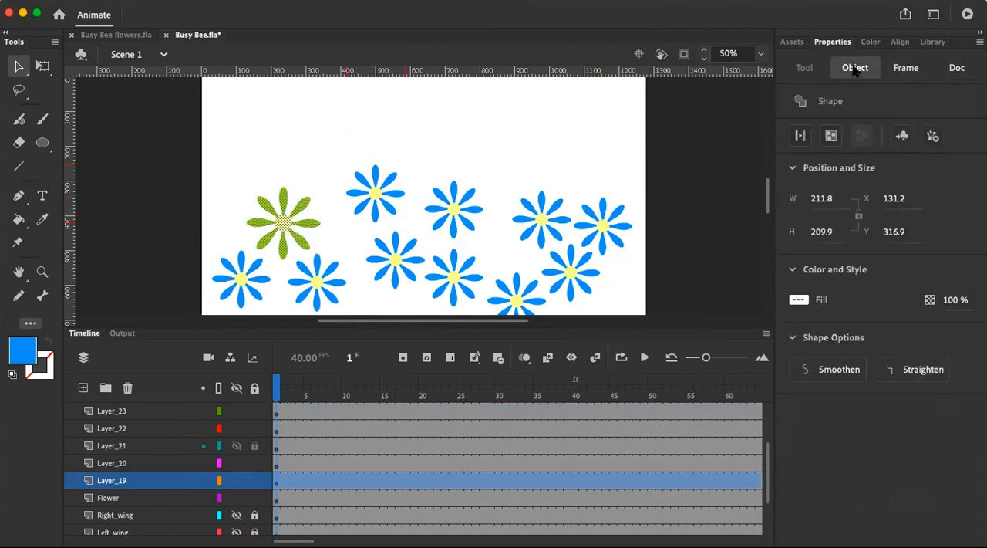
left_click(829, 136)
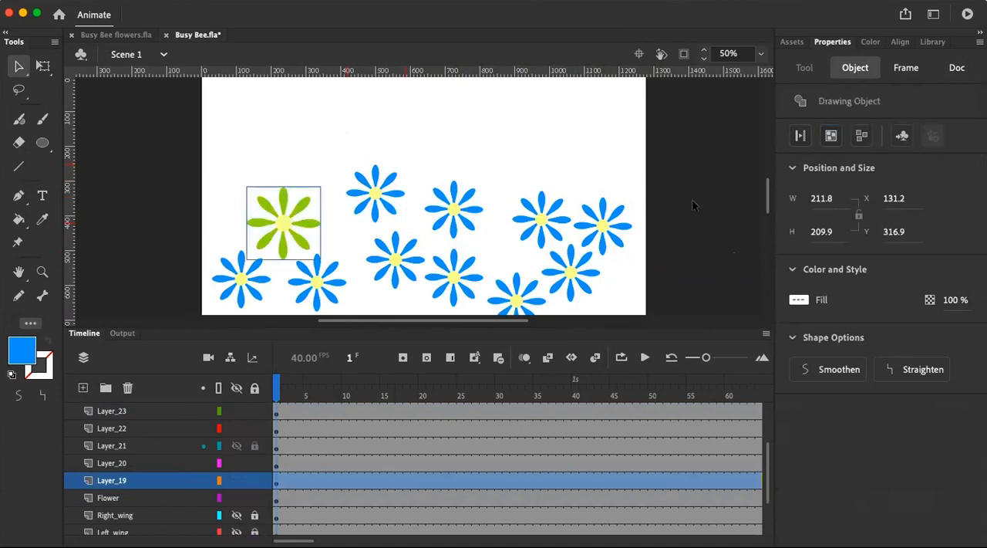
left_click(698, 253)
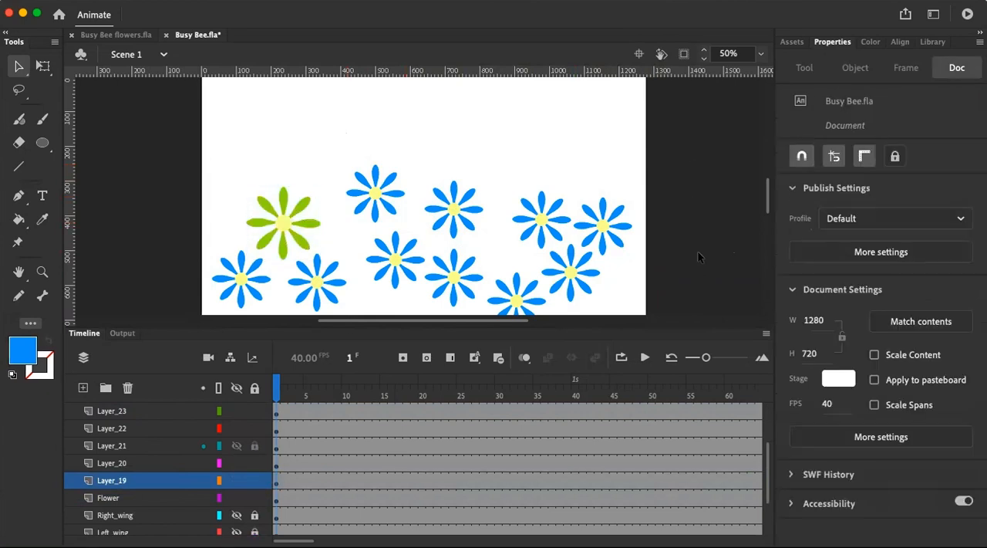
Break apart the blue flower below and right of the green one and recolour all its petals dark yellow
left_click(316, 285)
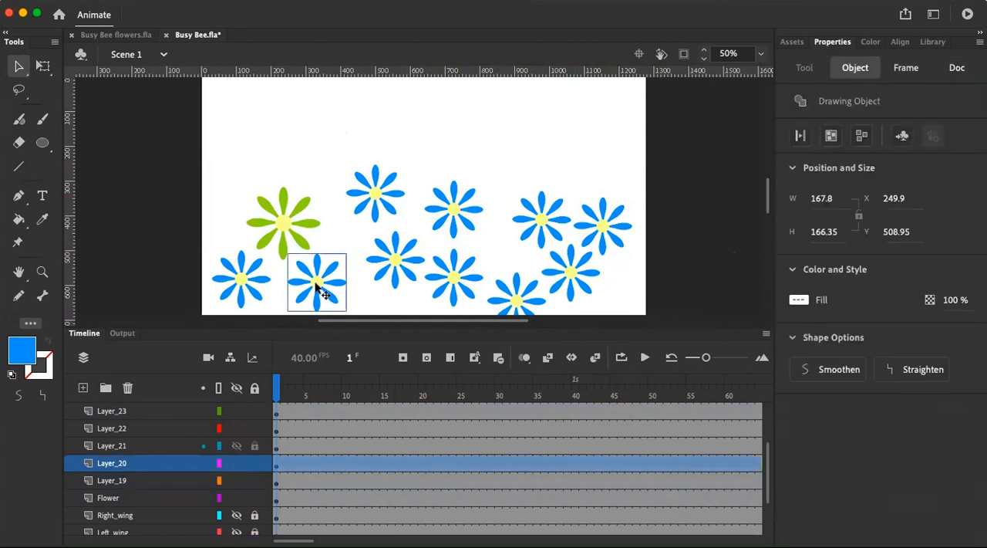
left_click(863, 139)
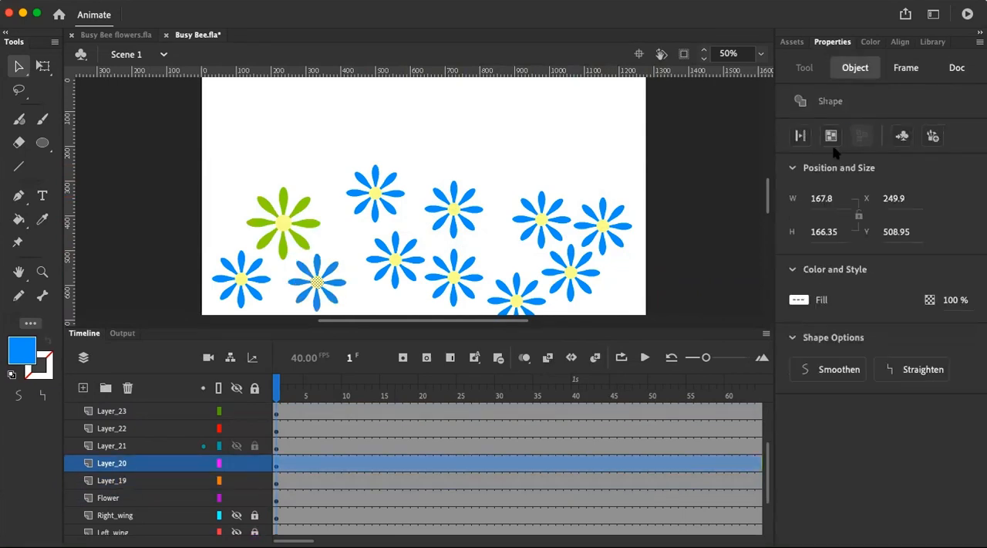
left_click(345, 288)
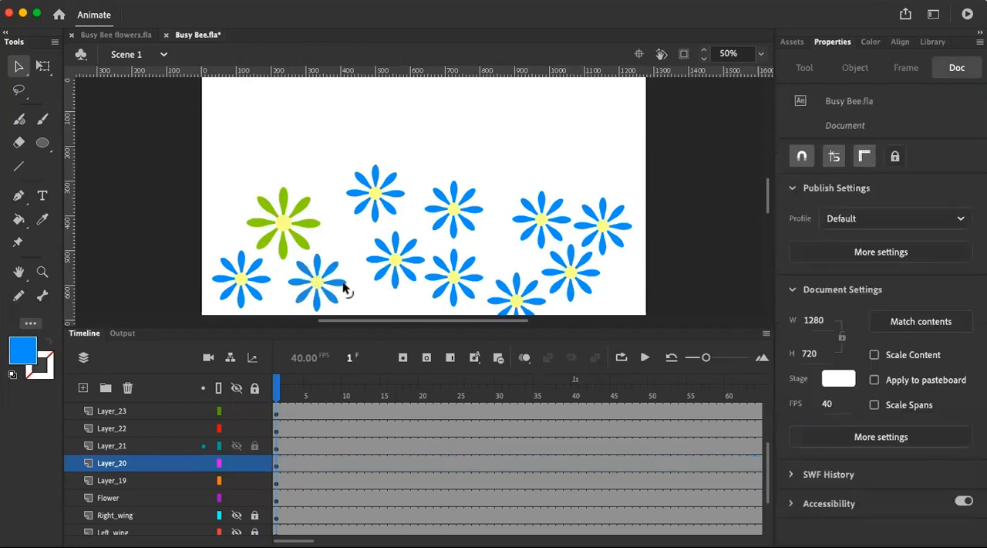
left_click(336, 270)
left_click(297, 267, "shift")
left_click(293, 284, "shift")
left_click(300, 295, "shift")
left_click(320, 302, "shift")
left_click(322, 307, "shift")
left_click(330, 302, "shift")
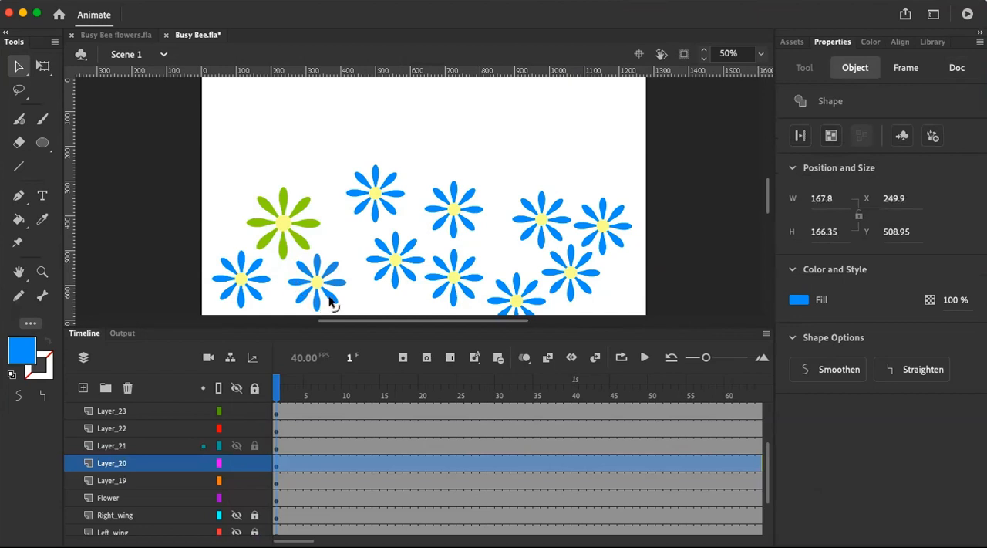
left_click(800, 300)
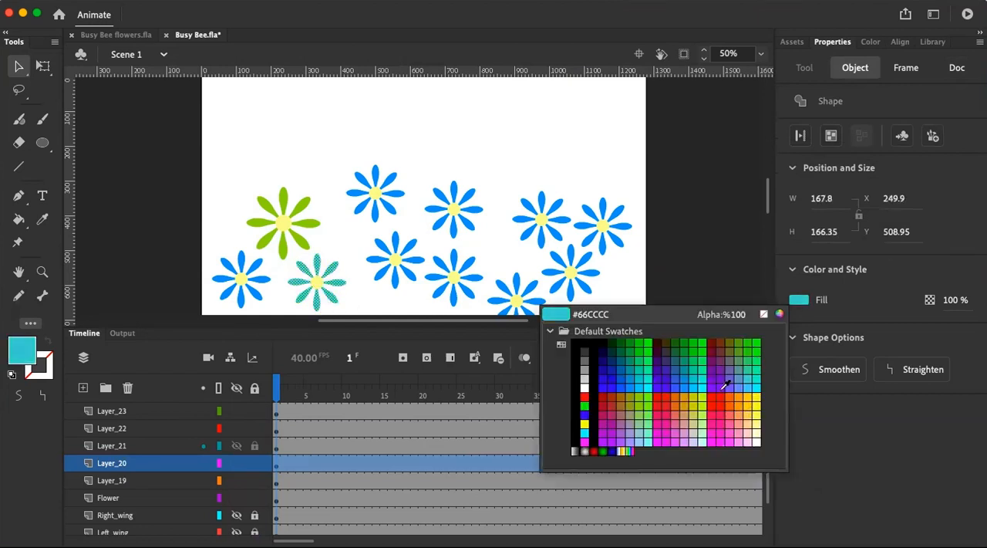
left_click(690, 396)
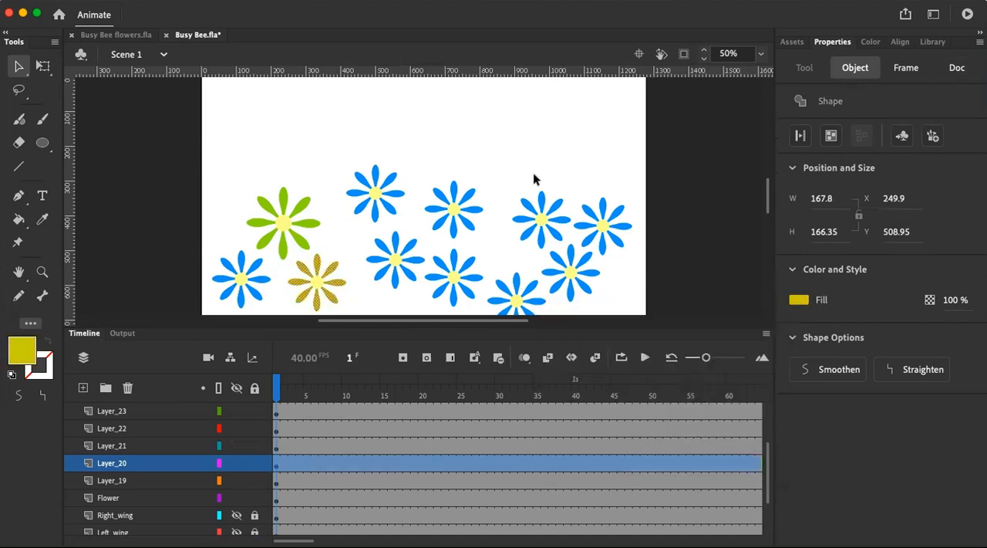
Break apart the topmost blue flower on Layer_28 and fill all its petals with tan
left_click(405, 204)
left_click(401, 198)
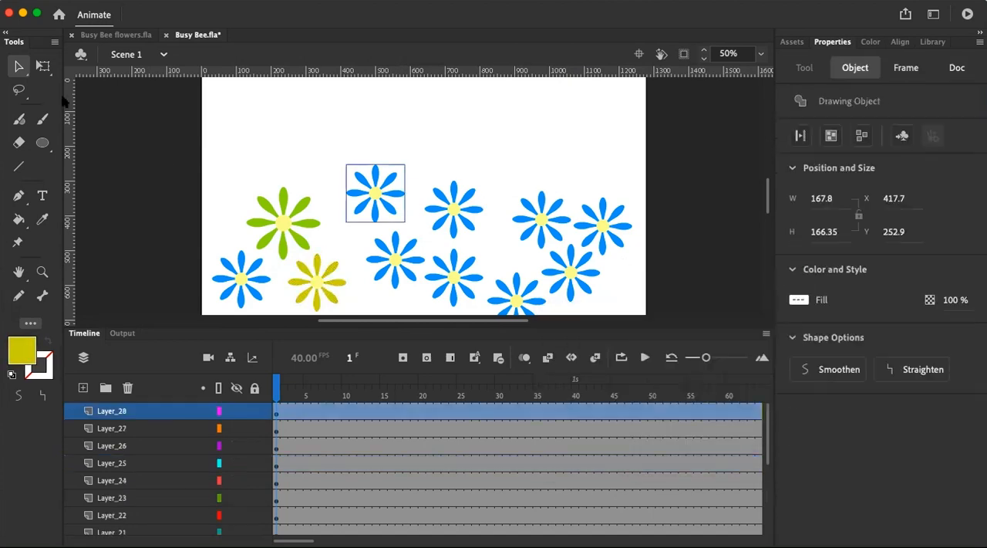
left_click(861, 136)
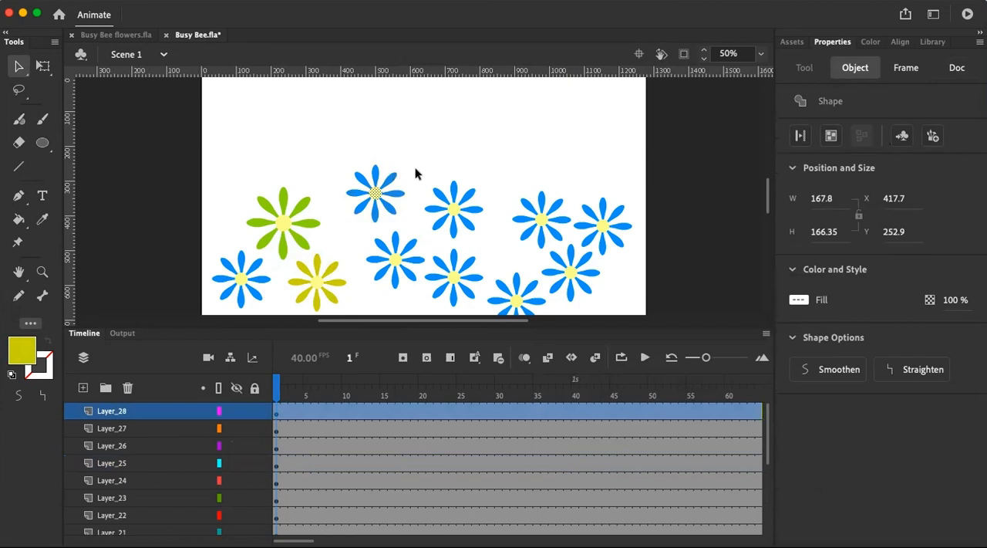
left_click(391, 177)
left_click(375, 171, "shift")
left_click(361, 178, "shift")
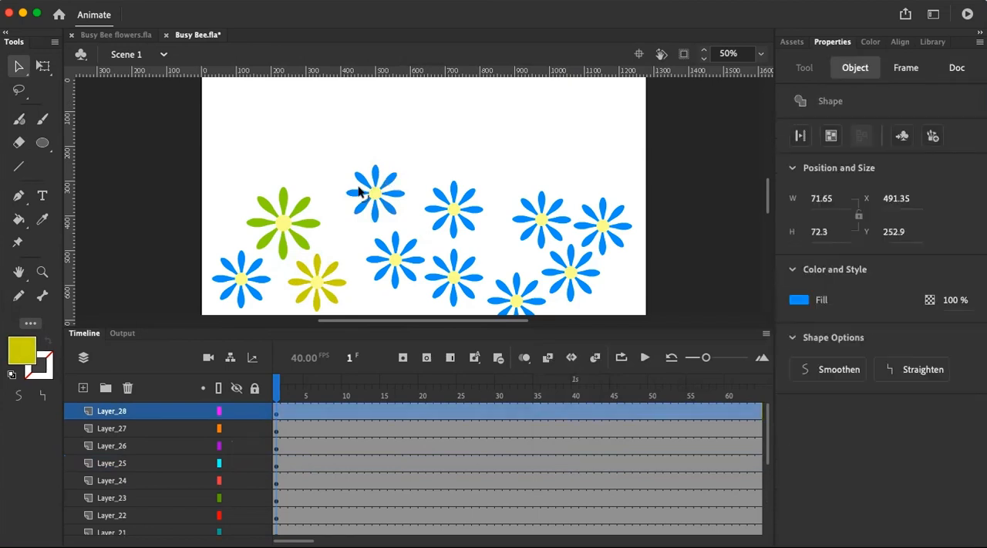
left_click(359, 204, "shift")
left_click(375, 216, "shift")
left_click(392, 213, "shift")
left_click(400, 194, "shift")
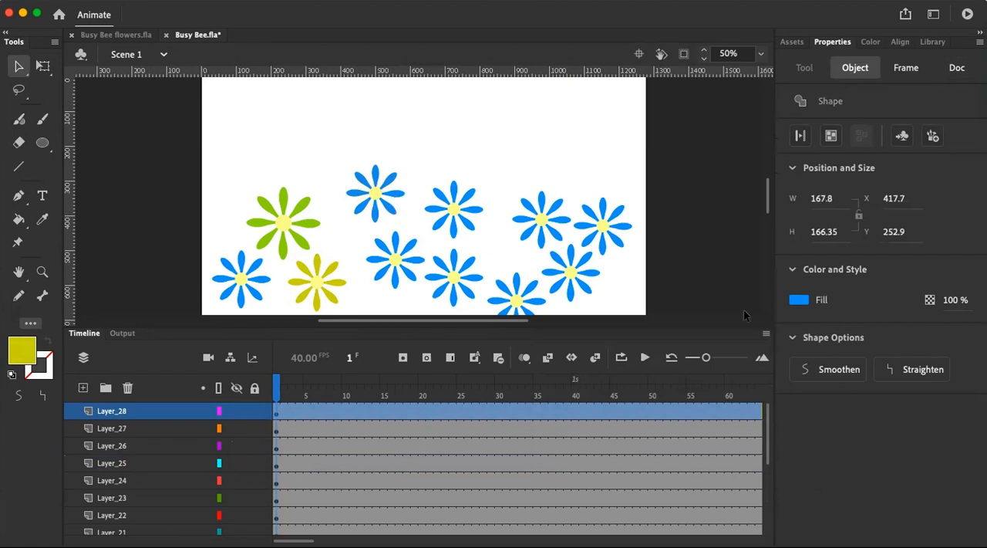
left_click(807, 301)
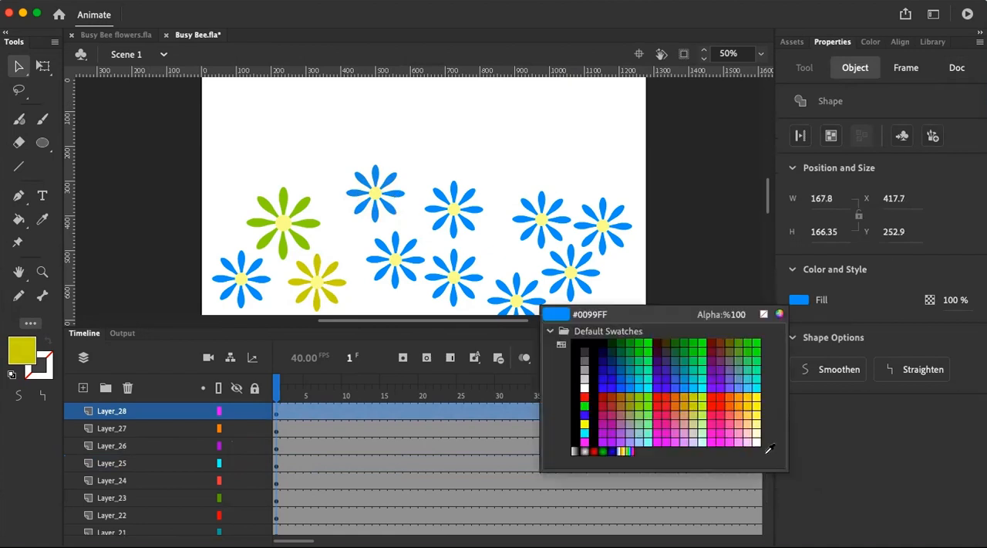
left_click(689, 407)
left_click(477, 160)
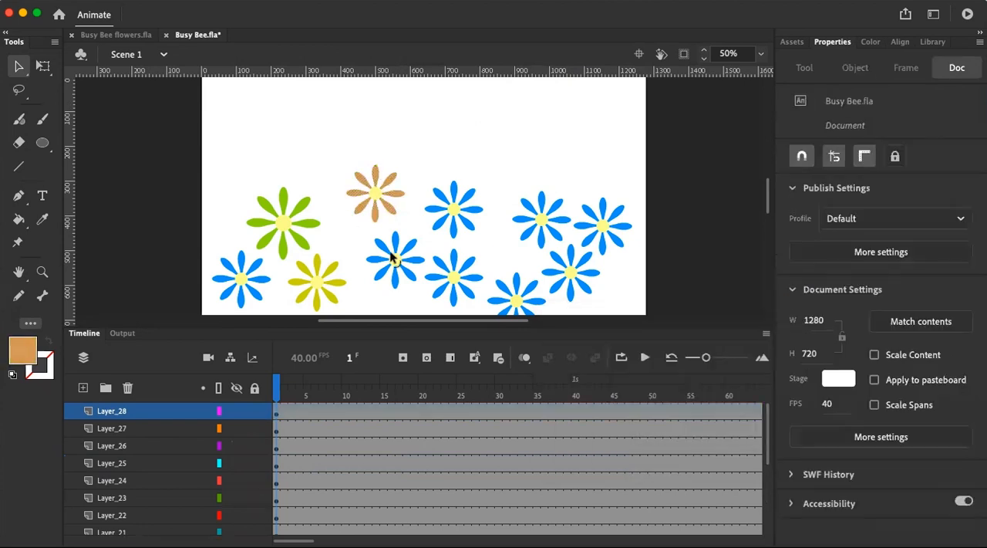
Break apart the blue flower below the tan one and fill all its petals with a violet-blue
left_click(382, 258)
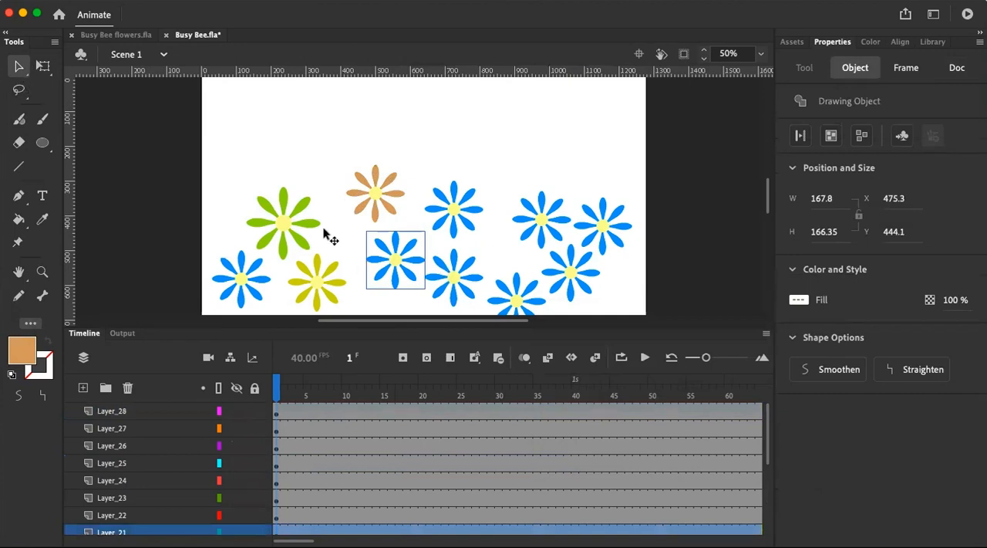
left_click(865, 137)
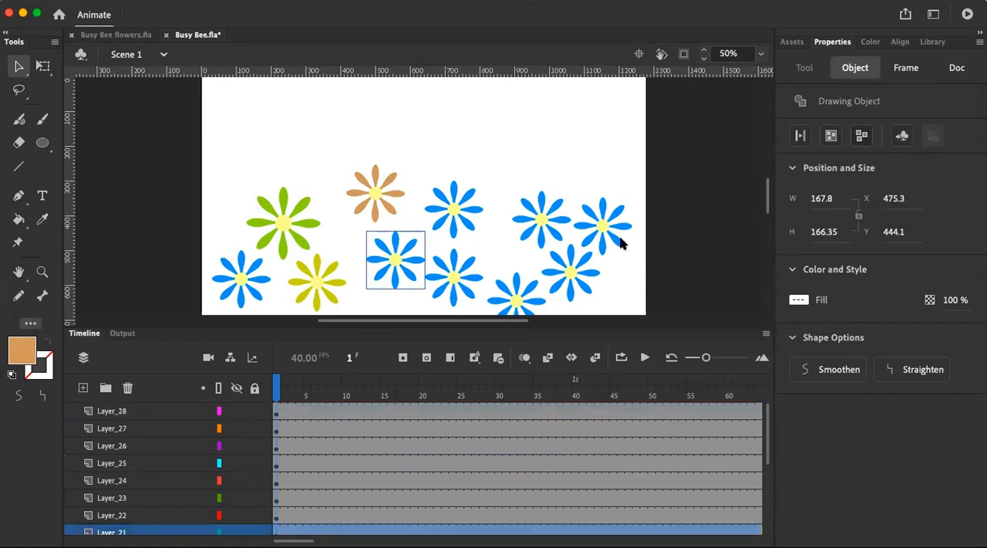
left_click(414, 242)
left_click(411, 243)
left_click(397, 241, "shift")
left_click(386, 247, "shift")
left_click(381, 271, "shift")
left_click(395, 279, "shift")
left_click(408, 278, "shift")
left_click(416, 265, "shift")
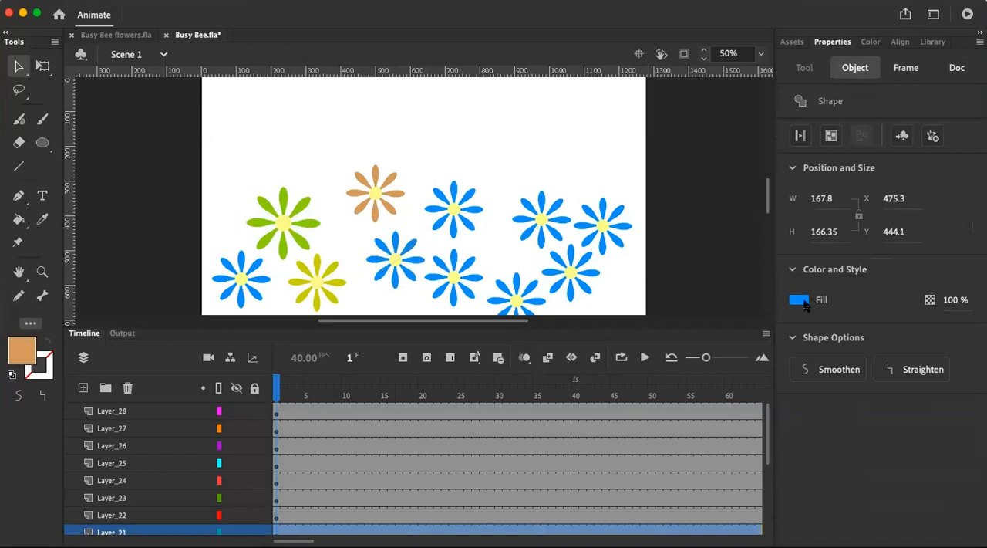
left_click(799, 300)
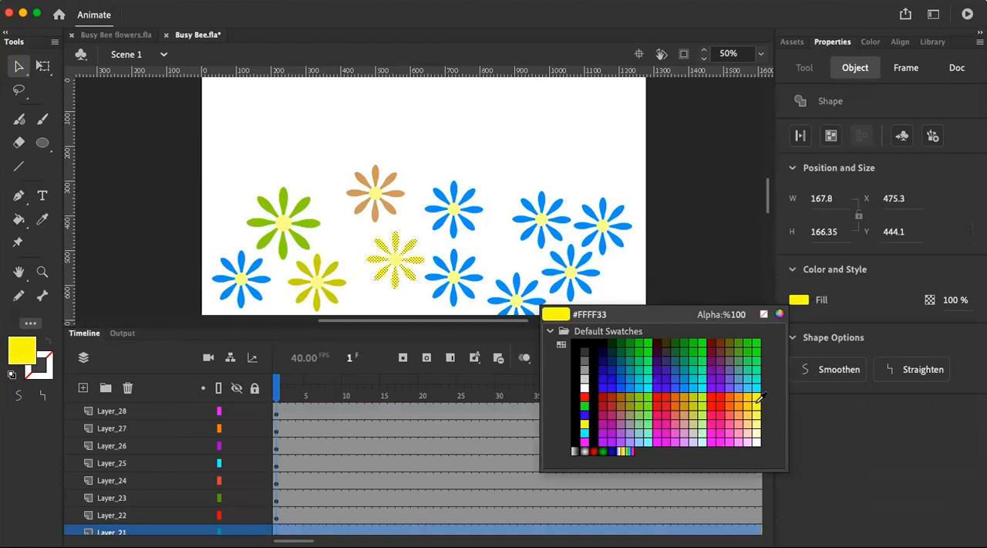
left_click(676, 382)
left_click(489, 182)
Break apart the blue flower on Layer_22, beside the tan one, and fill all its petals with bright yellow
left_click(469, 199)
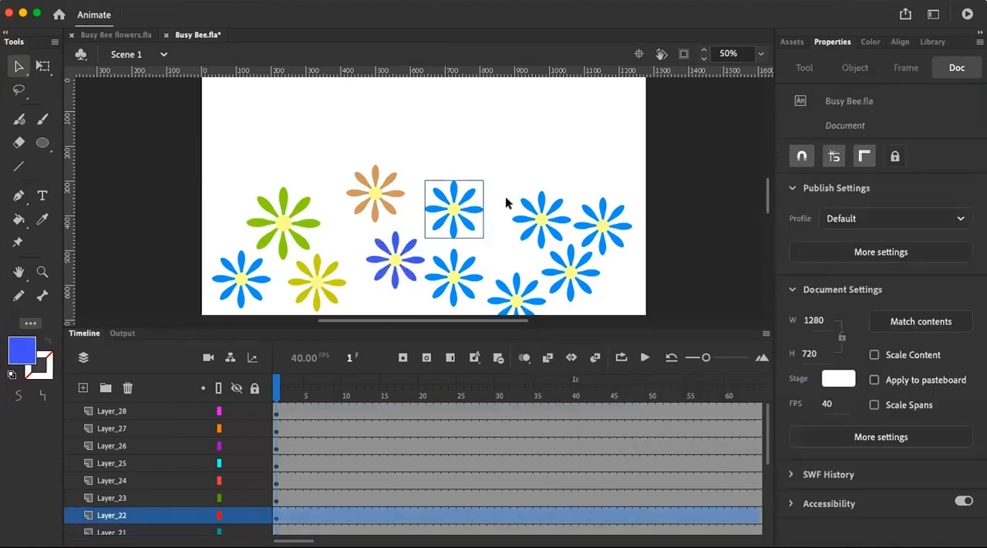
left_click(864, 139)
left_click(480, 214)
left_click(477, 214)
left_click(472, 231, "shift")
left_click(460, 233, "shift")
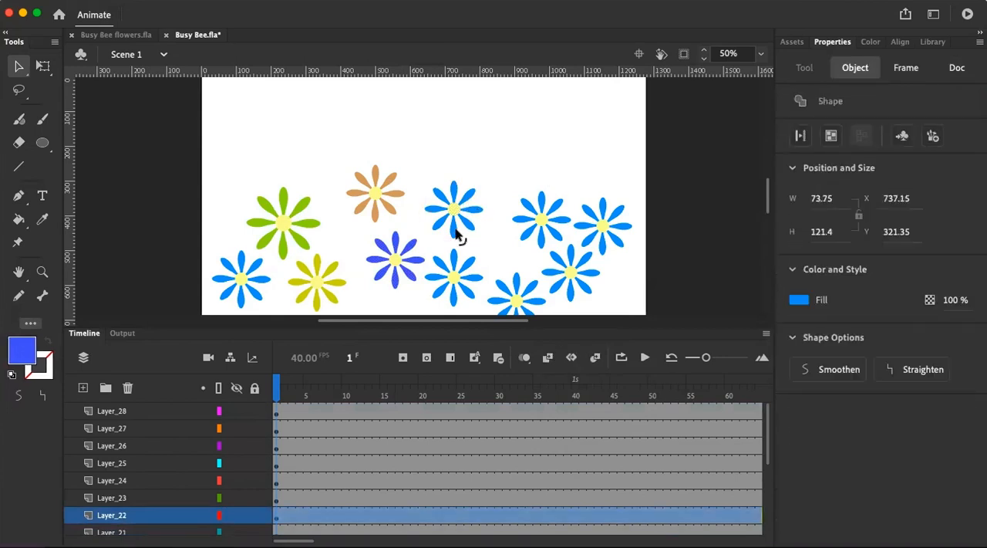
left_click(437, 221, "shift")
left_click(435, 214, "shift")
left_click(445, 189, "shift")
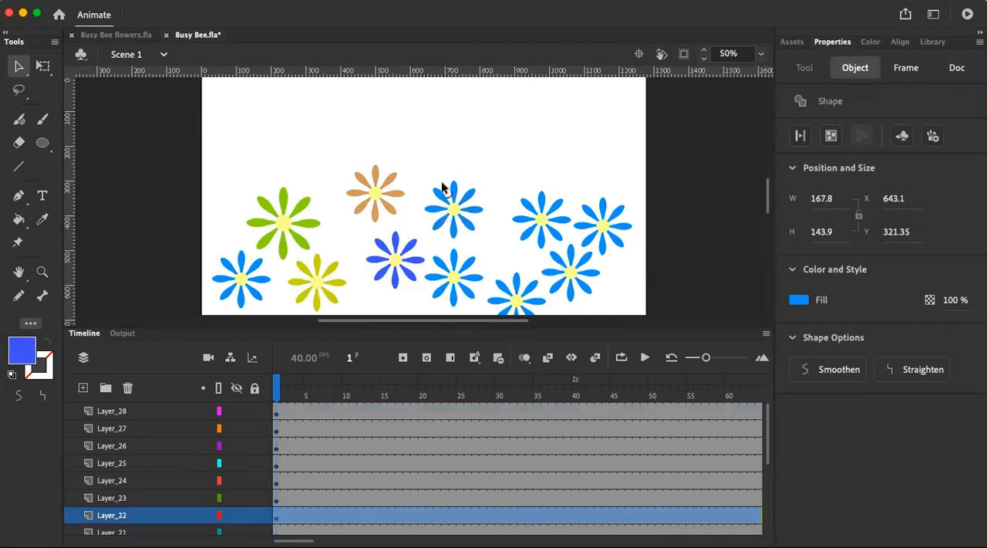
left_click(454, 192, "shift")
left_click(453, 192, "shift")
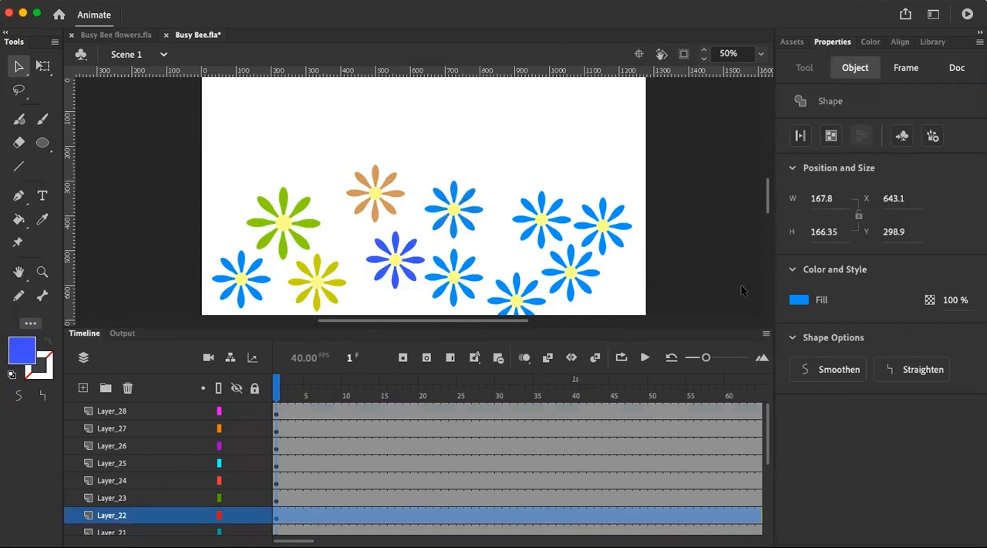
left_click(799, 300)
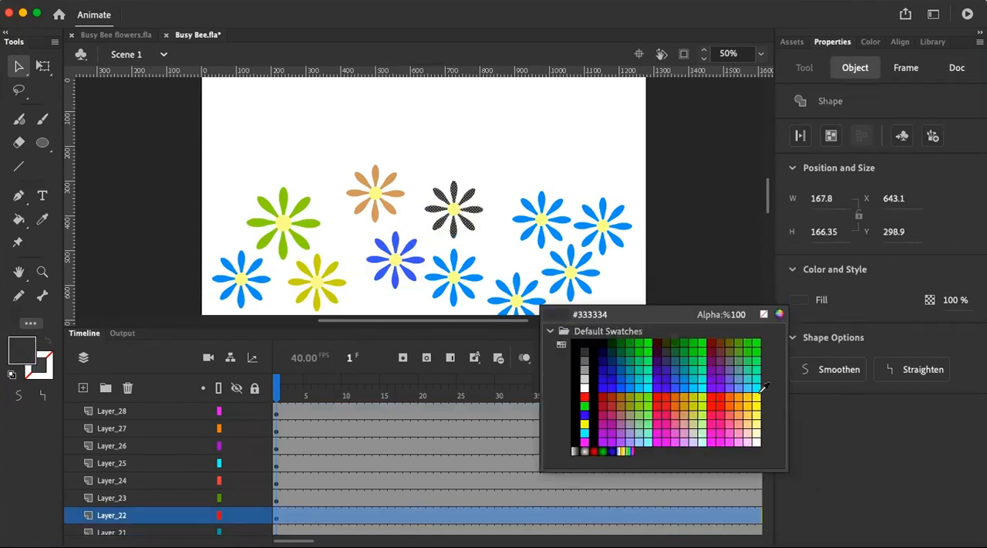
left_click(759, 397)
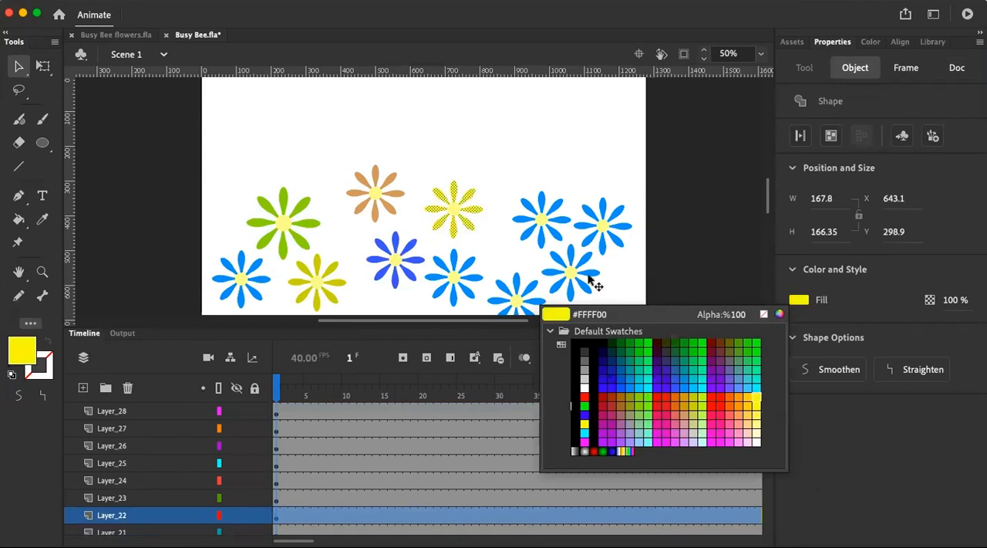
left_click(491, 145)
Break apart the blue flower directly below the yellow one and fill all its petals with muted purple #996699
left_click(465, 273)
left_click(861, 135)
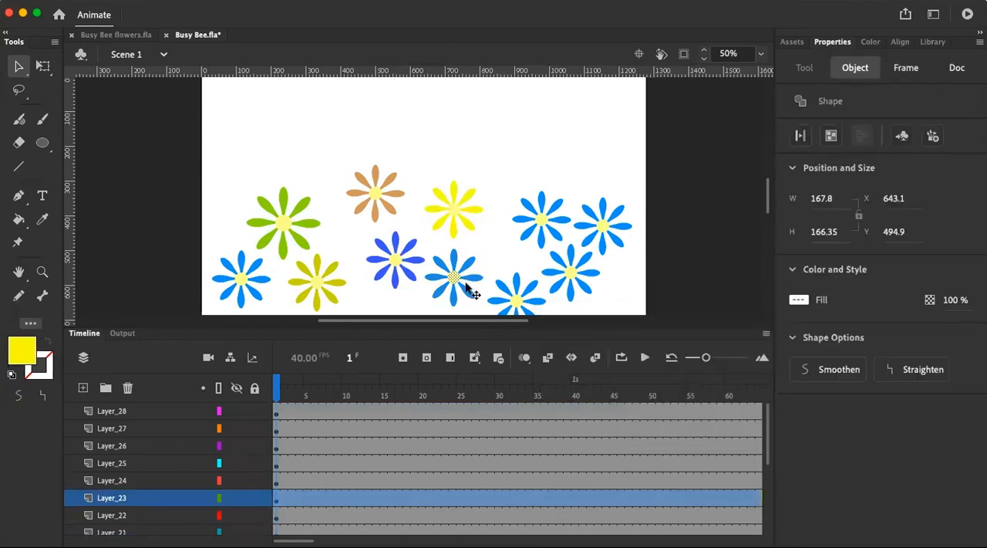
left_click(471, 268)
left_click(470, 264)
left_click(472, 276, "shift")
left_click(469, 291, "shift")
left_click(450, 301, "shift")
left_click(441, 282, "shift")
left_click(439, 270, "shift")
left_click(455, 263, "shift")
left_click(799, 299)
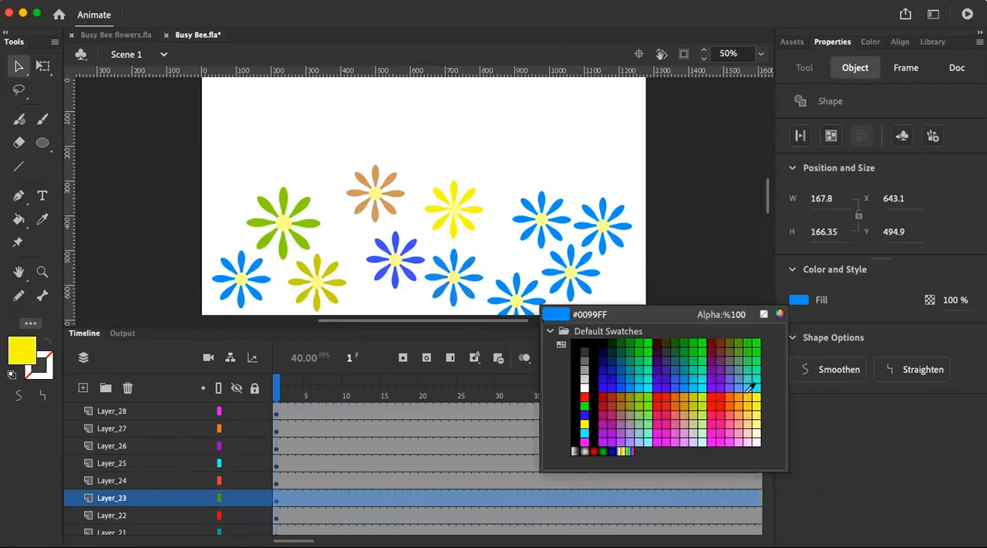
left_click(625, 415)
left_click(557, 184)
Break apart the blue flower overlapping the stage's lower edge and fill all its petals with light pink
left_click(533, 289)
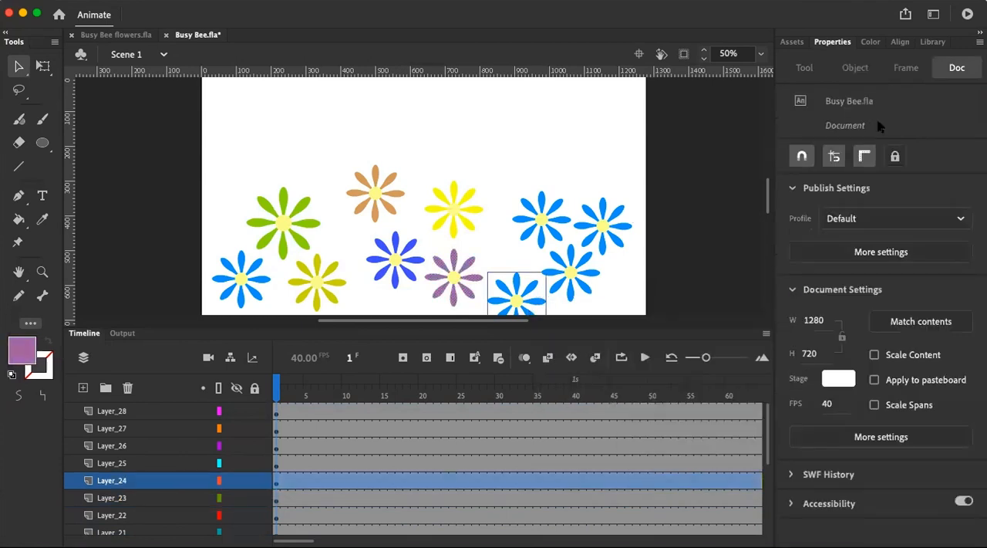
key("super+b")
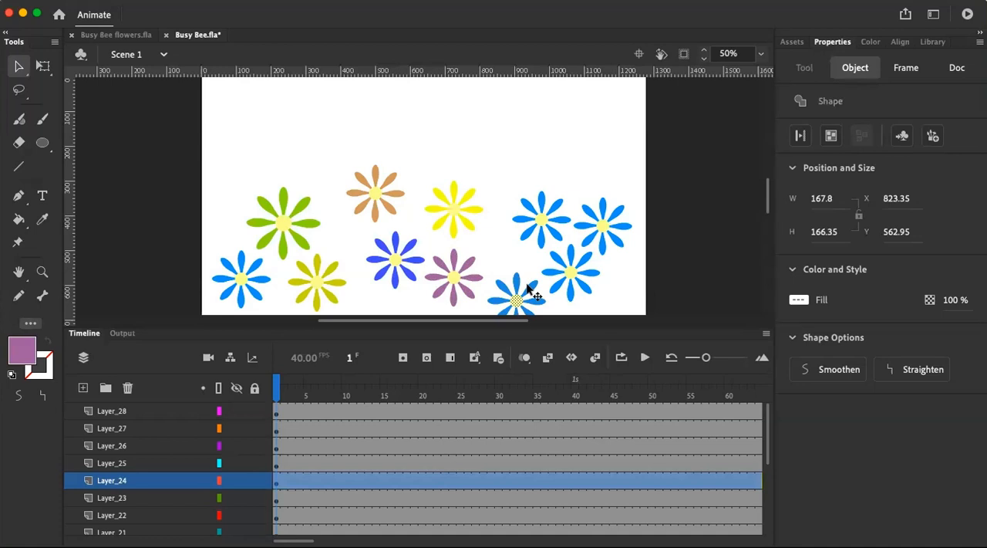
left_click(535, 289)
left_click_drag(537, 299, 509, 292)
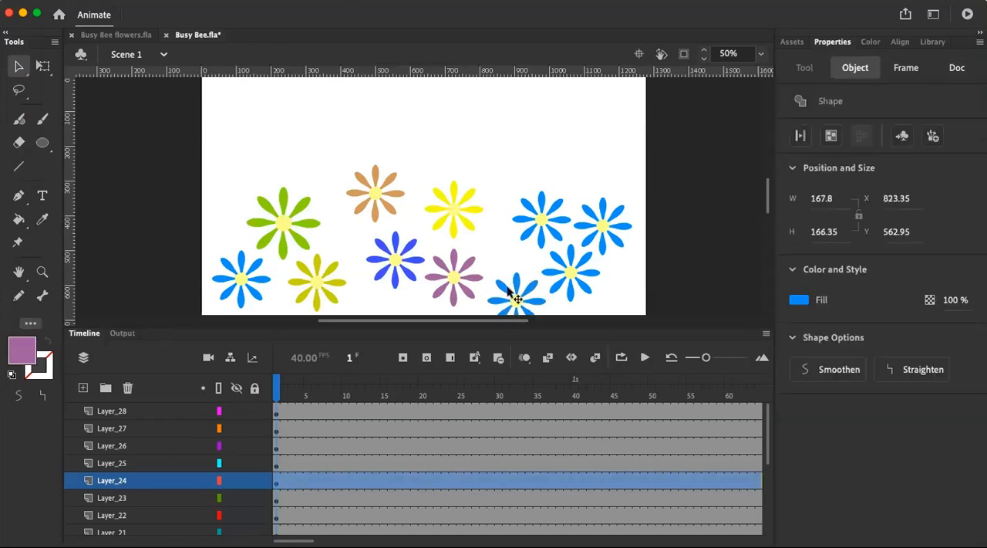
left_click(794, 300)
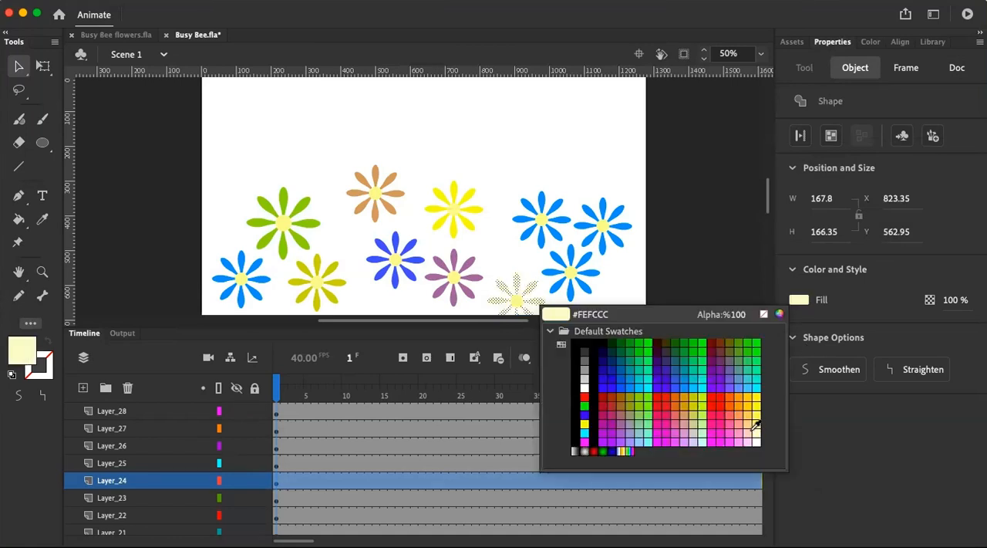
left_click(734, 435)
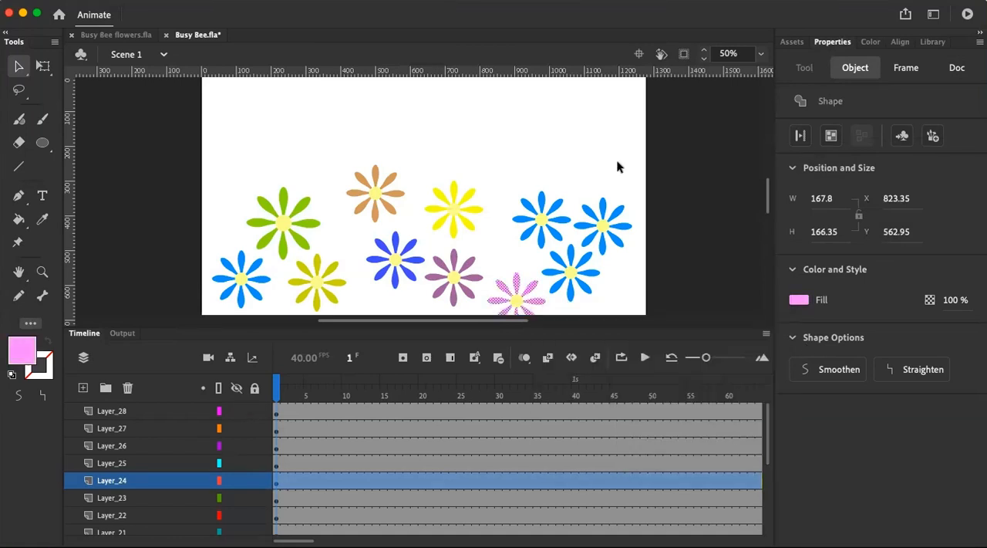
Break apart the blue flower on Layer_26, beside the light pink one, and fill all its petals with rose pink
left_click(595, 260)
left_click(600, 284)
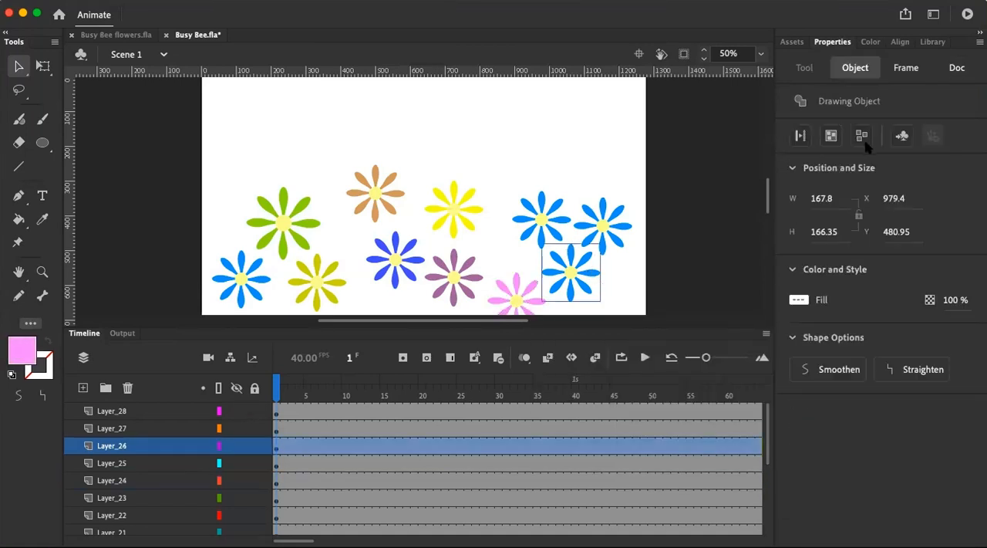
double_click(592, 272)
left_click(605, 267)
left_click(588, 257)
left_click(592, 273, "shift")
left_click(575, 295, "shift")
left_click(558, 282, "shift")
left_click(565, 281, "shift")
left_click(558, 260, "shift")
left_click(569, 257, "shift")
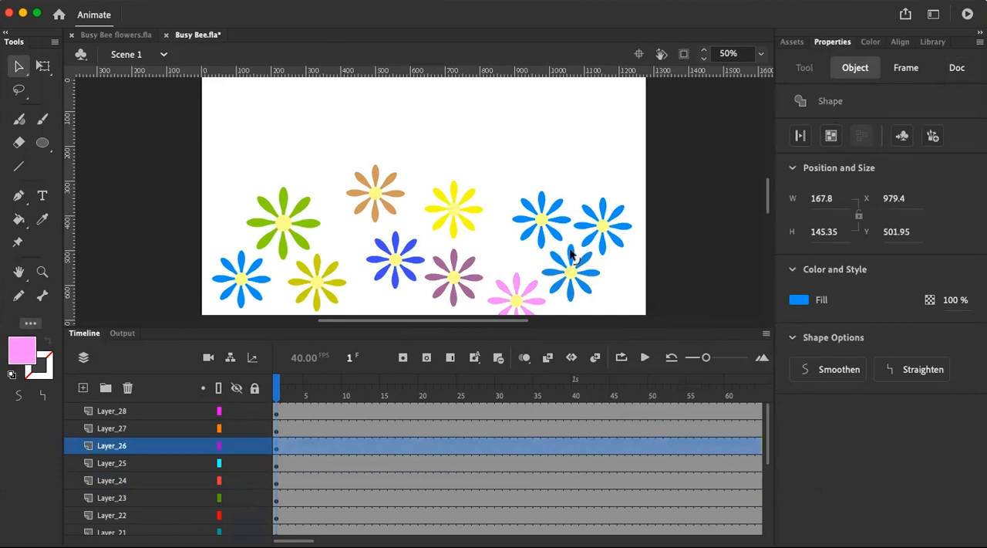
left_click(799, 299)
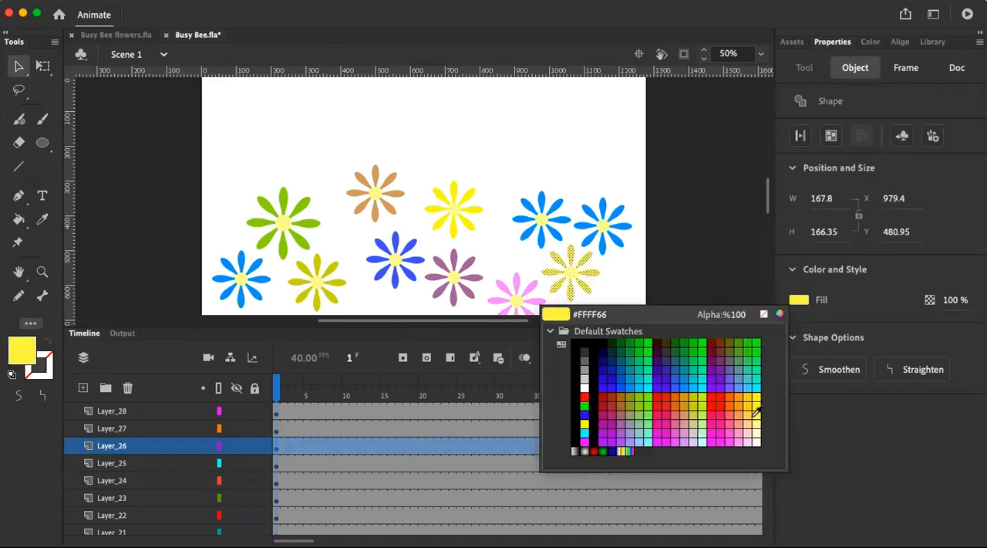
left_click(675, 430)
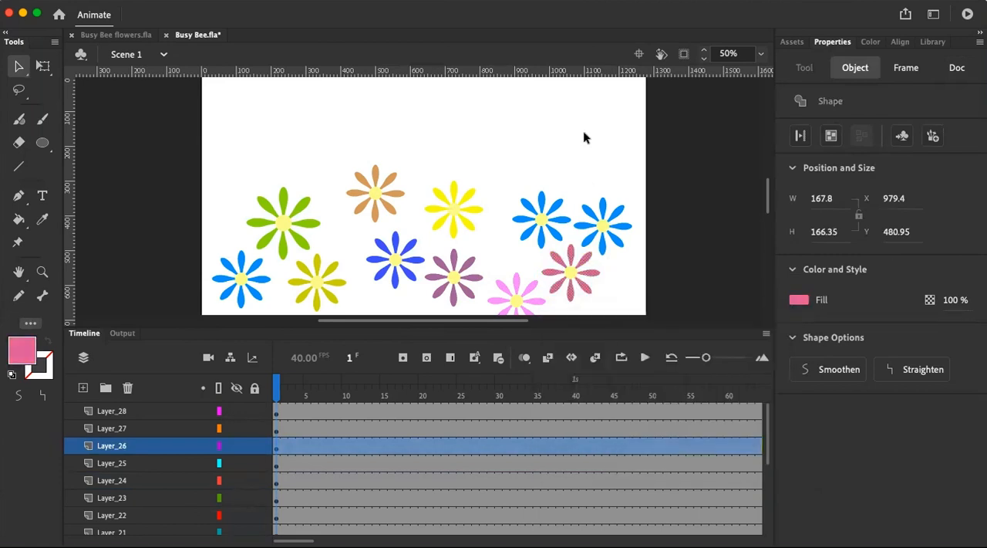
Break apart the blue flower on Layer_27, nearest the stage's right edge, and fill all its petals with green
left_click(599, 216)
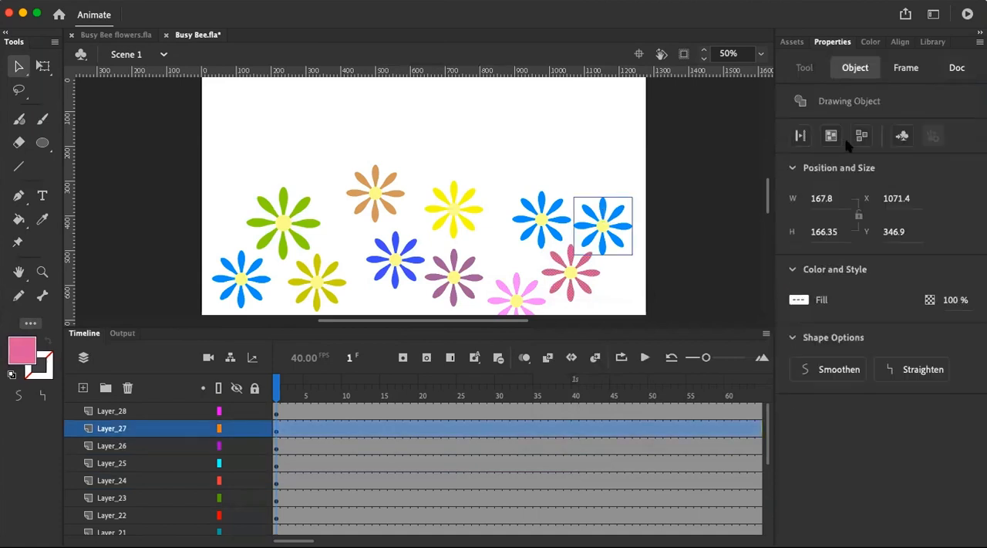
key("super+b")
left_click(605, 206)
left_click(616, 212, "shift")
left_click(624, 225, "shift")
left_click(606, 247, "shift")
left_click(596, 247, "shift")
left_click(591, 229, "shift")
left_click(590, 219, "shift")
left_click(588, 222, "shift")
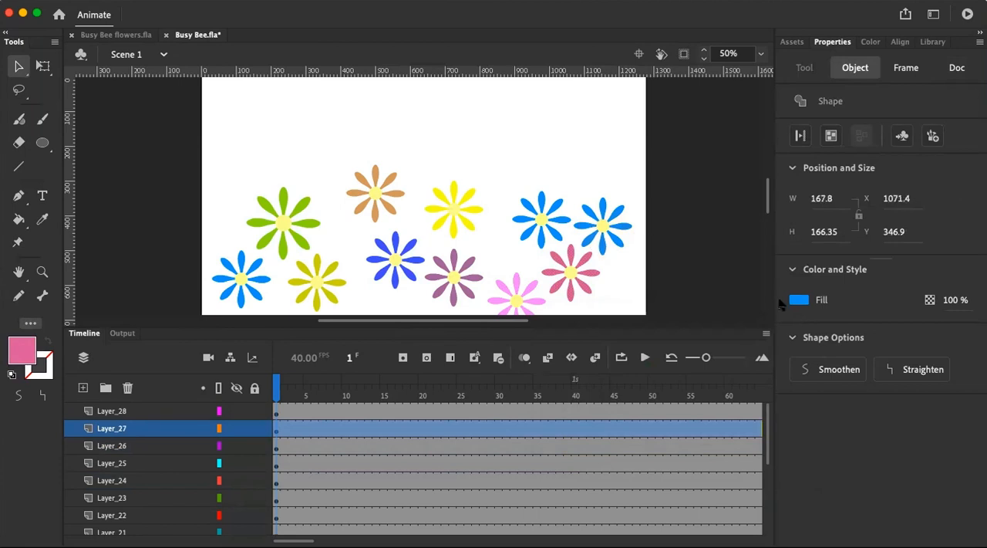
left_click(797, 300)
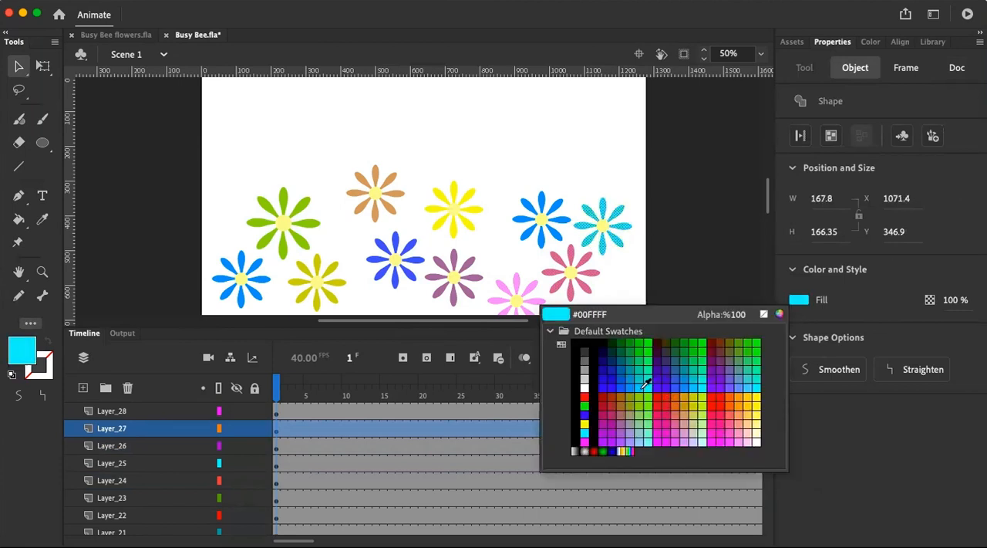
left_click(645, 402)
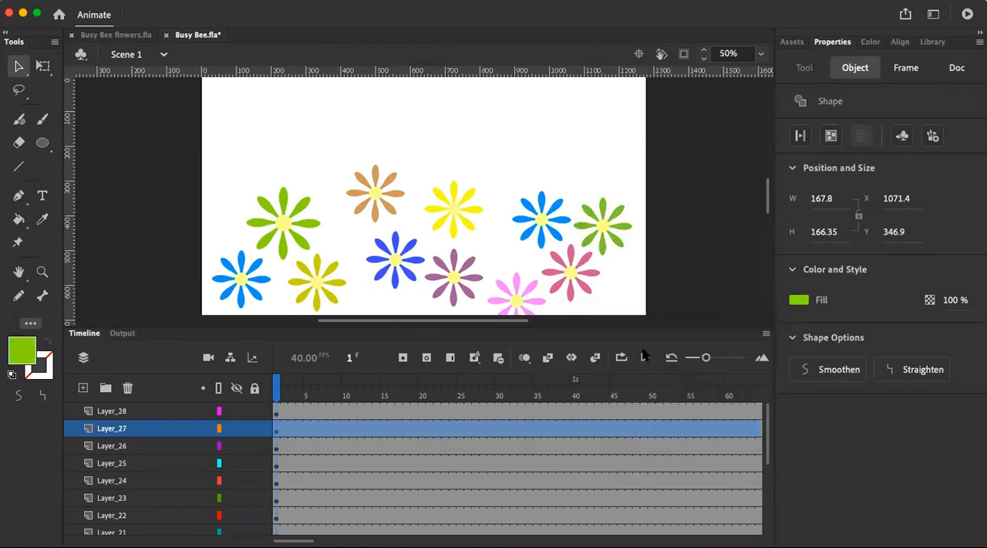
left_click(584, 137)
Convert all the shapes of the olive flower on Layer_20 into a single drawing object
left_click(317, 297)
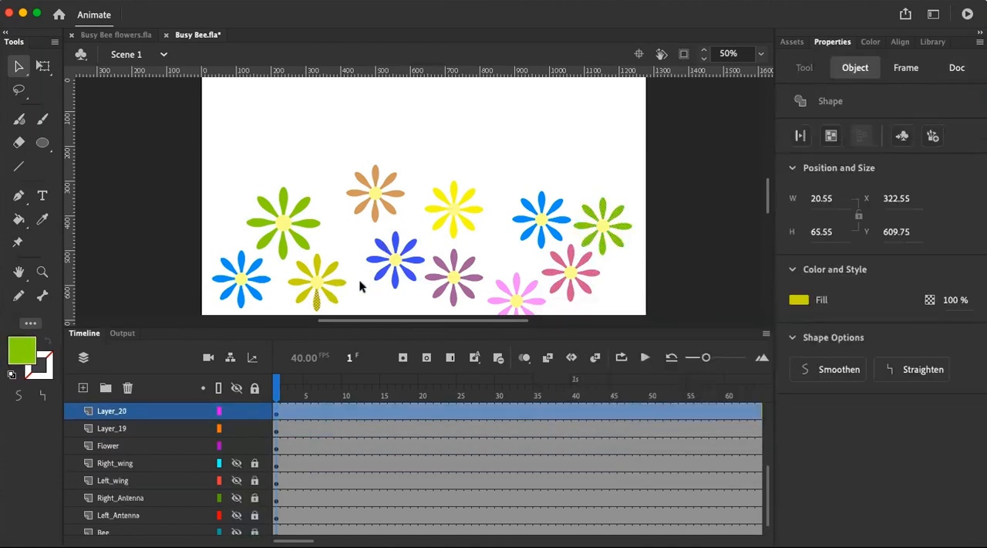
left_click(451, 151)
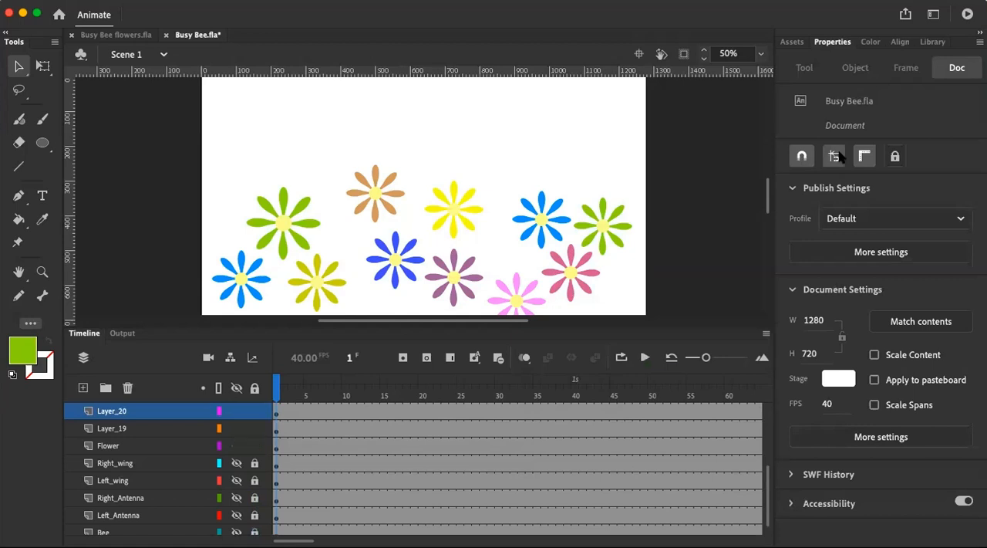
double_click(150, 414)
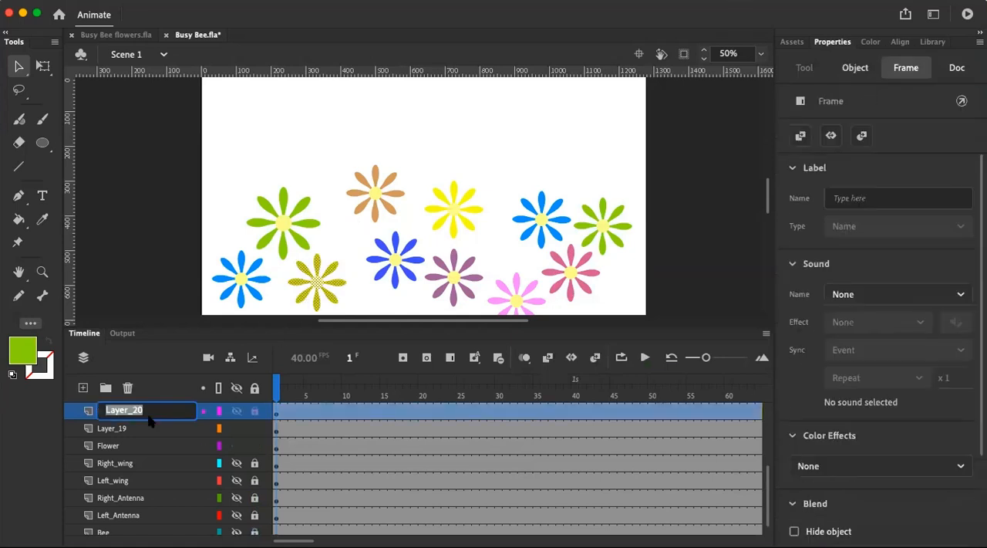
left_click(862, 68)
Convert the tan flower and the bright yellow flower each into a single drawing object
left_click(382, 193)
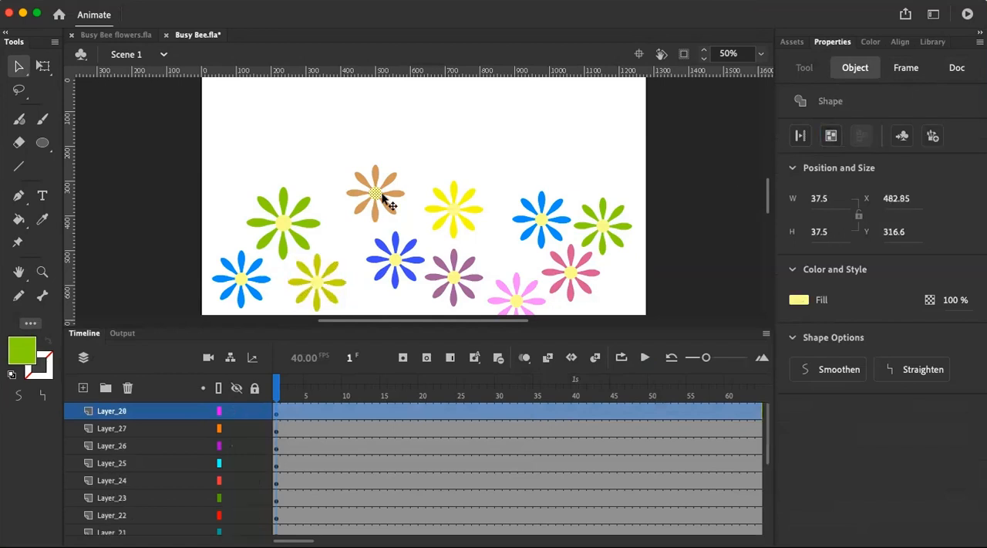
left_click(331, 135)
left_click_drag(328, 150, 417, 229)
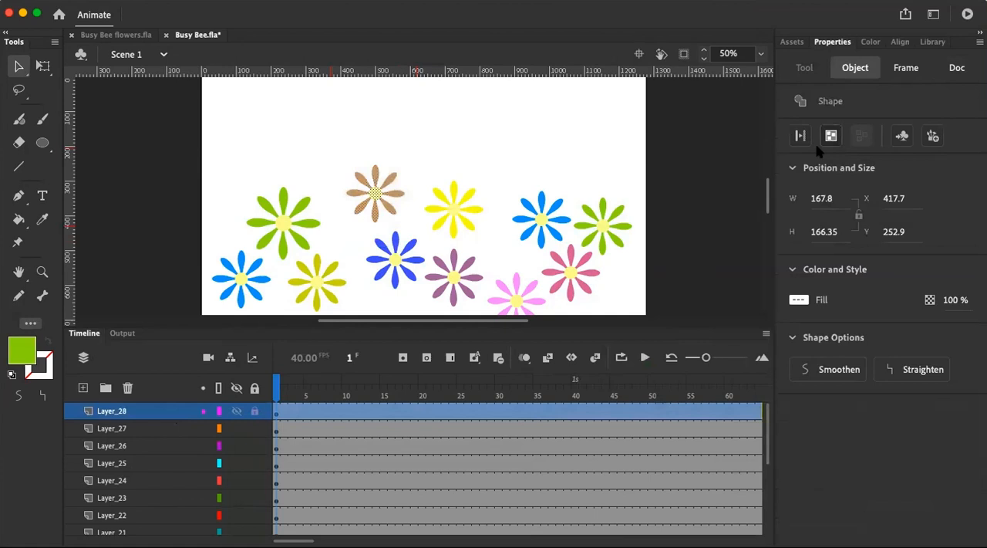
left_click(830, 135)
left_click_drag(423, 166, 482, 245)
left_click(831, 134)
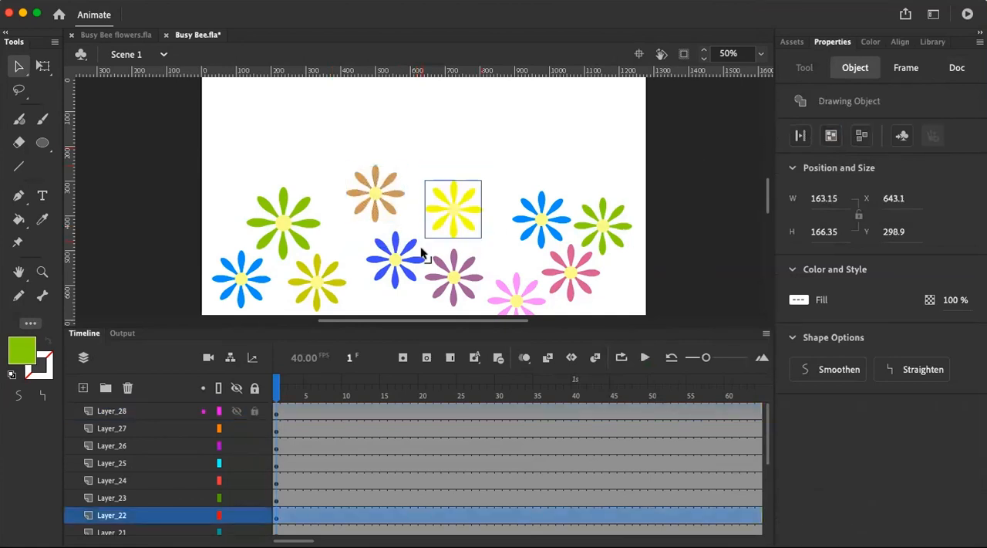
Convert the violet-blue flower on Layer_21 and the muted purple flower on Layer_23 each into a single drawing object
left_click(394, 261)
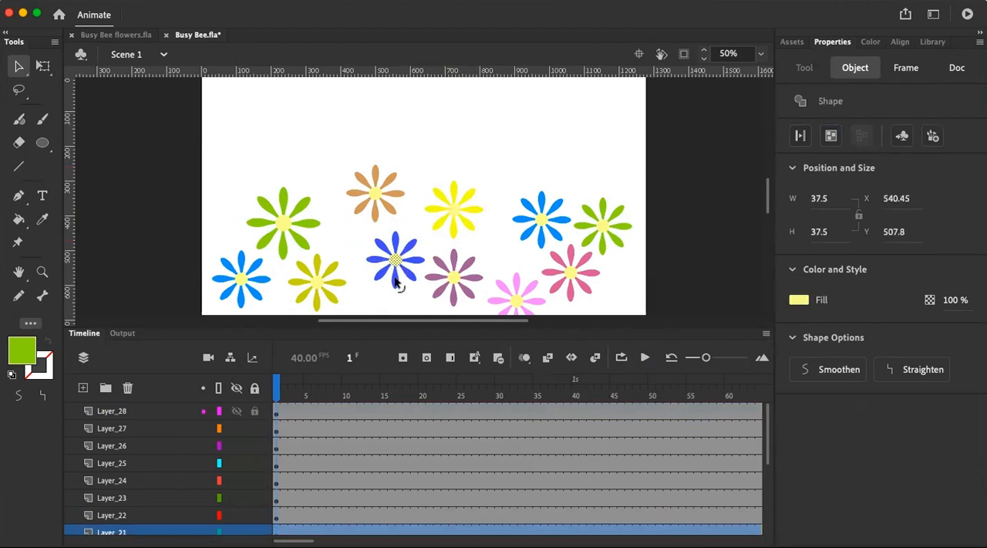
left_click(158, 532)
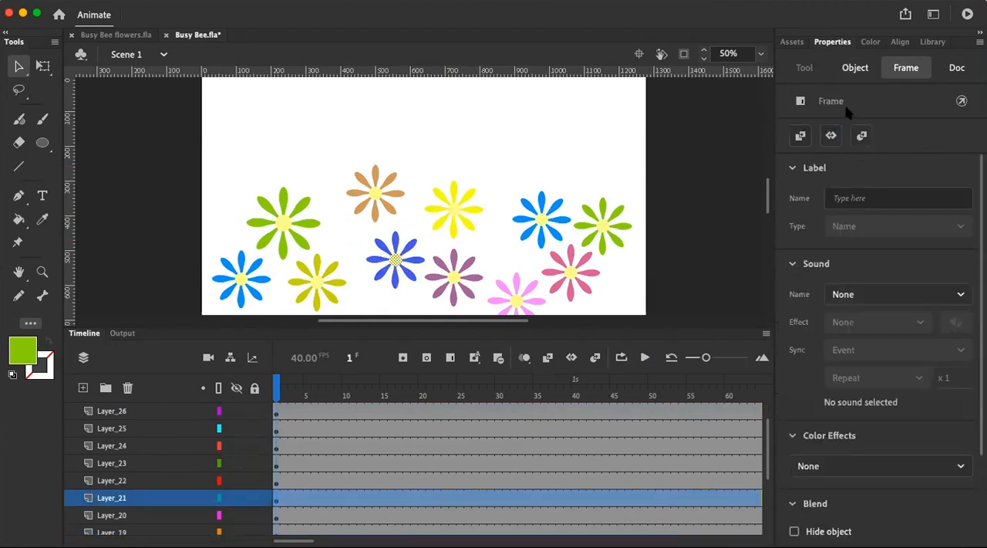
left_click(855, 67)
left_click(861, 135)
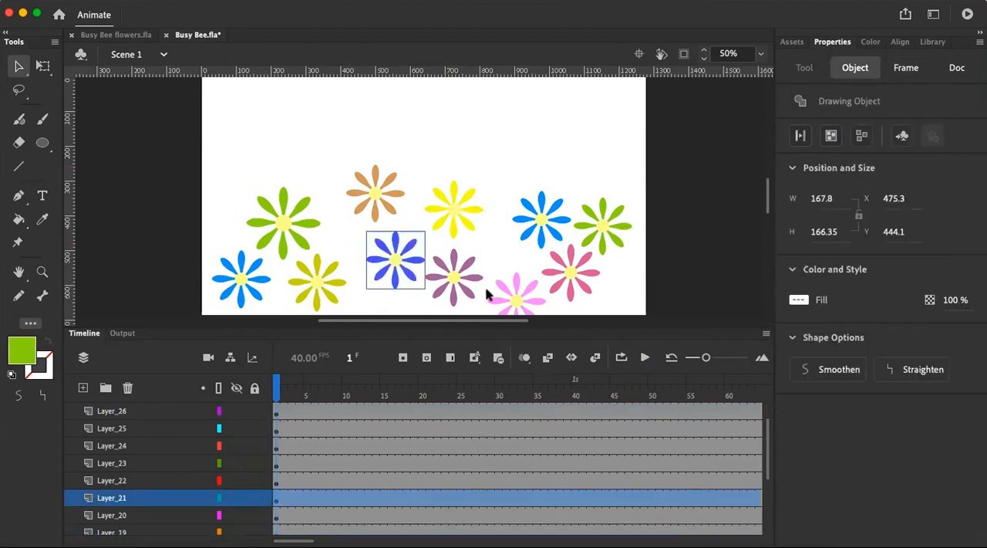
left_click(139, 467)
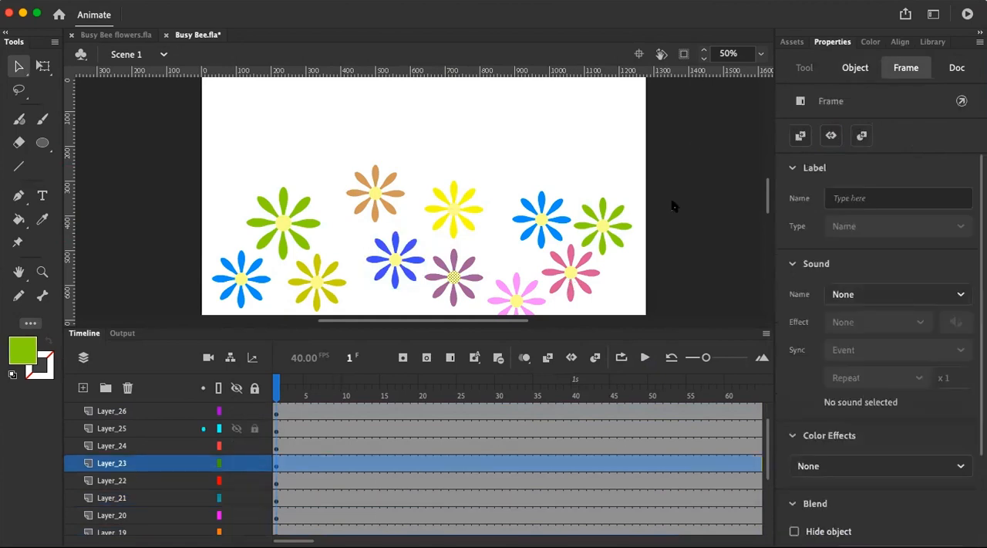
left_click(855, 67)
left_click(831, 135)
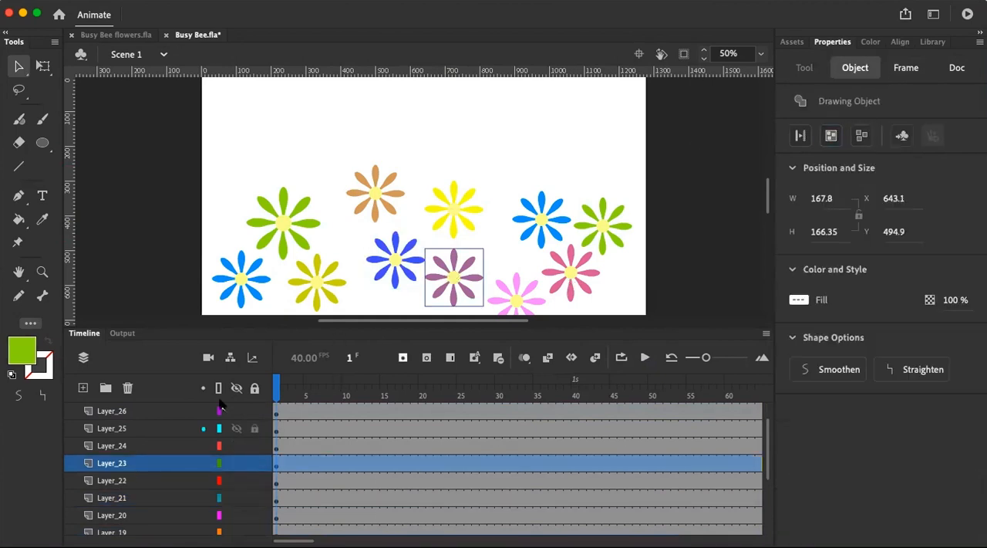
Convert the light pink flower on Layer_24 and the rose pink flower on Layer_26 each into a single drawing object
left_click(146, 446)
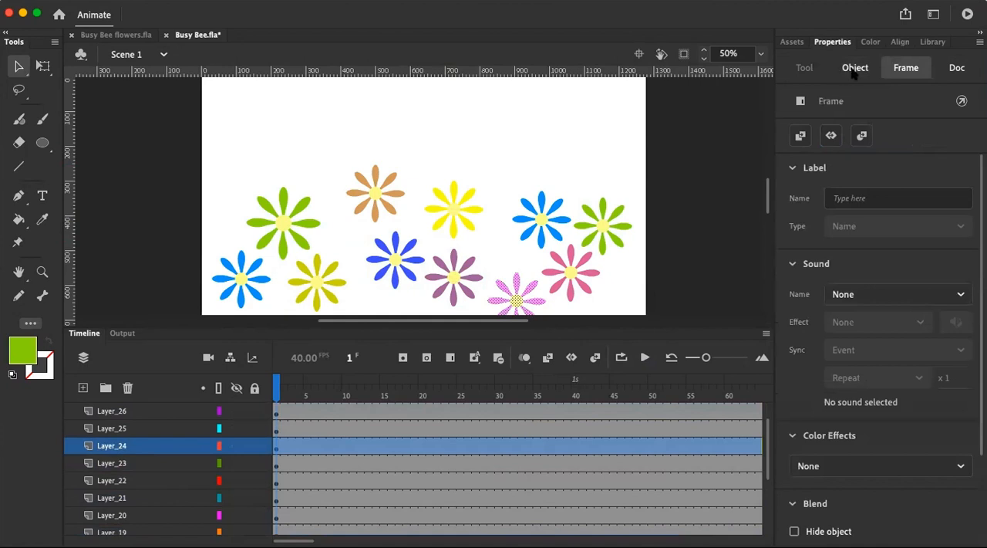
left_click(854, 67)
left_click(831, 135)
left_click(135, 425)
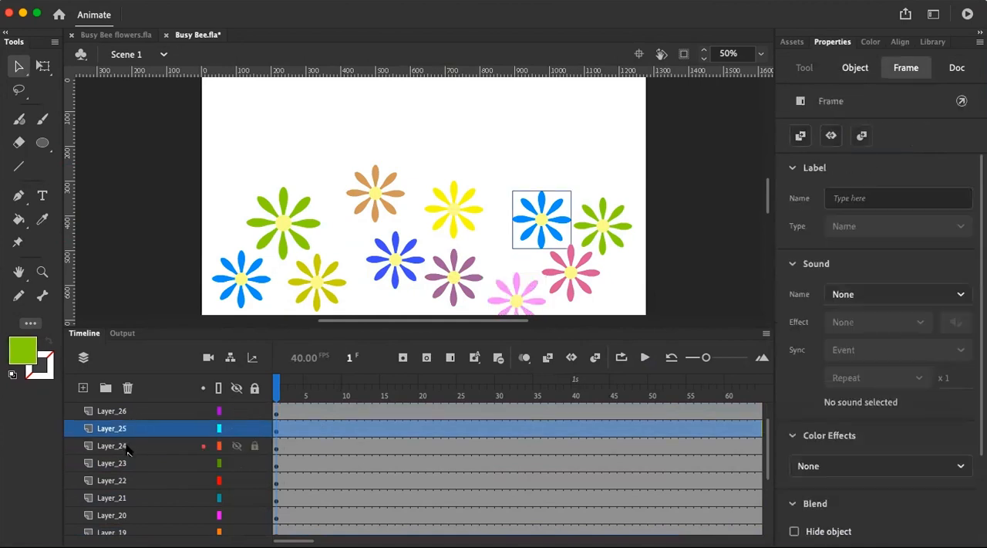
left_click(127, 447)
left_click(130, 414)
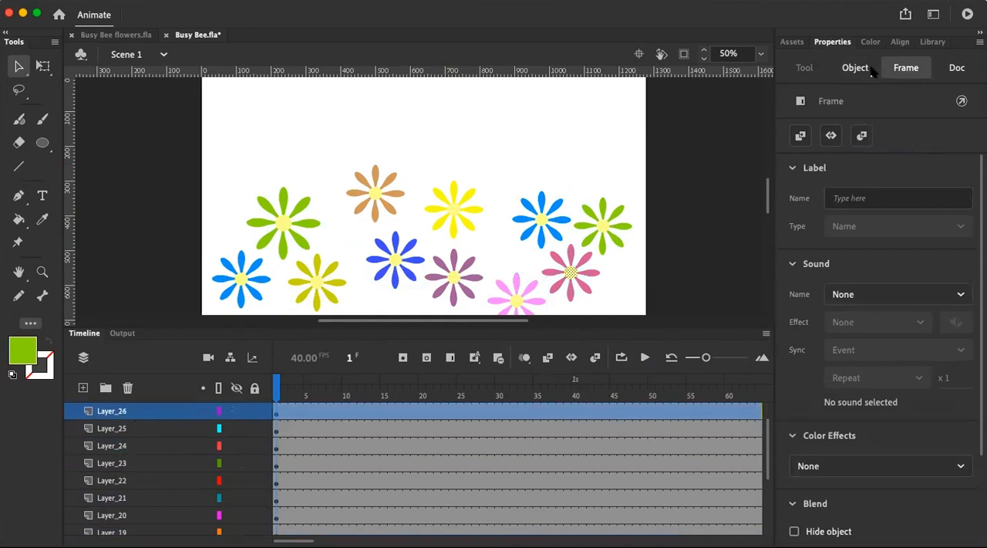
left_click(855, 67)
left_click(832, 135)
Convert the green flower on Layer_27 into a single drawing object
scroll(145, 436, "up", 2)
left_click(139, 412)
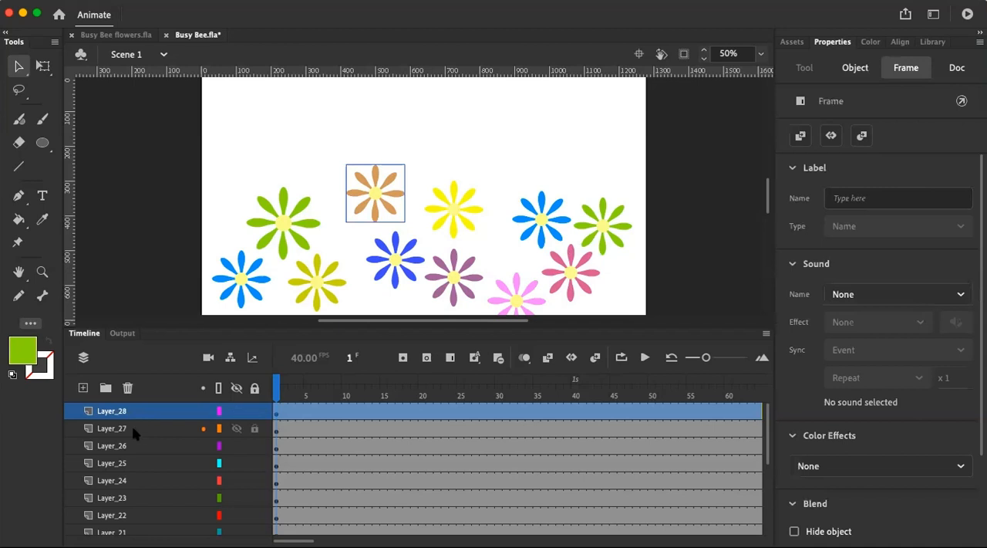
left_click(134, 430)
left_click(854, 67)
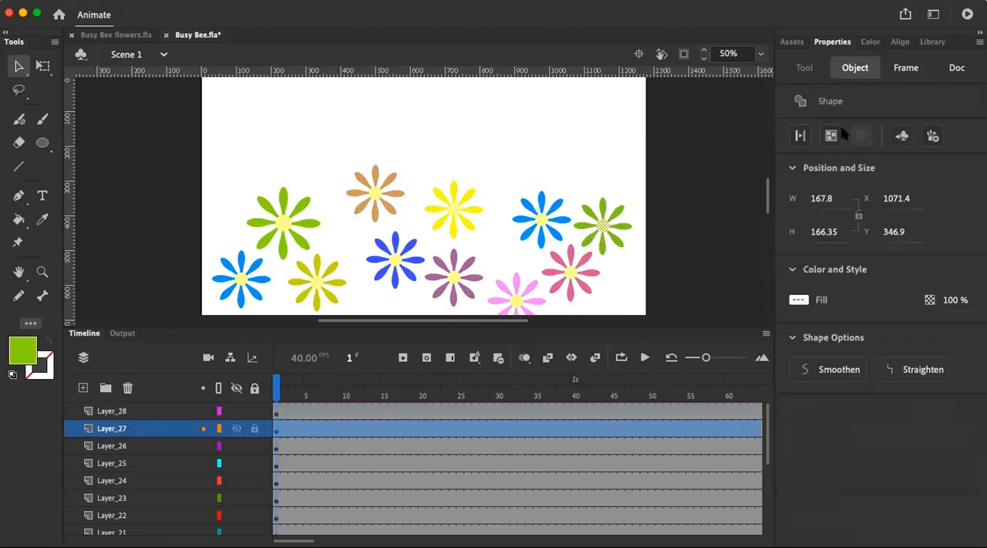
left_click(832, 135)
Check across the stage whether each flower selects as one whole drawing object
left_click(567, 227)
left_click(562, 224)
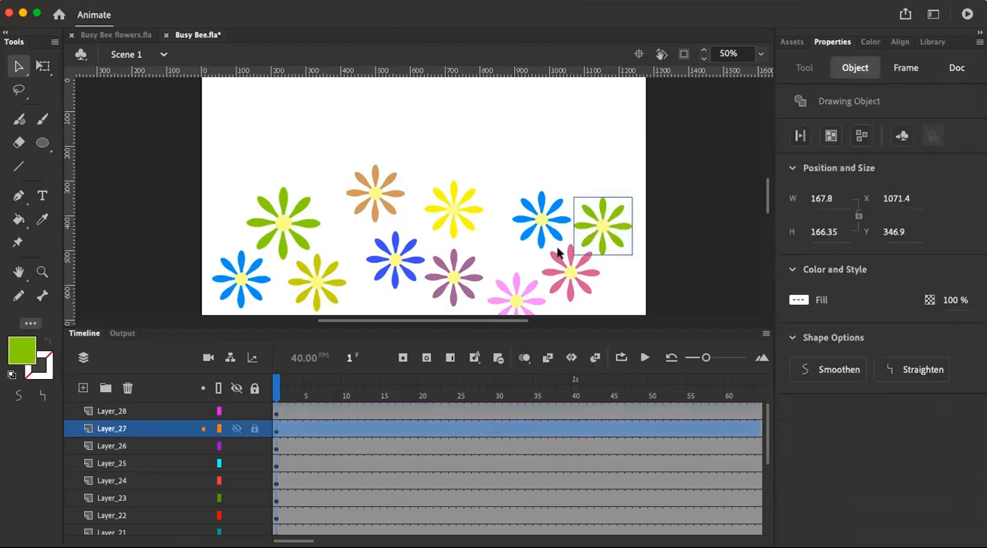
left_click(566, 264)
left_click(514, 303)
left_click(447, 222)
left_click(375, 193)
left_click(317, 282)
left_click(285, 224)
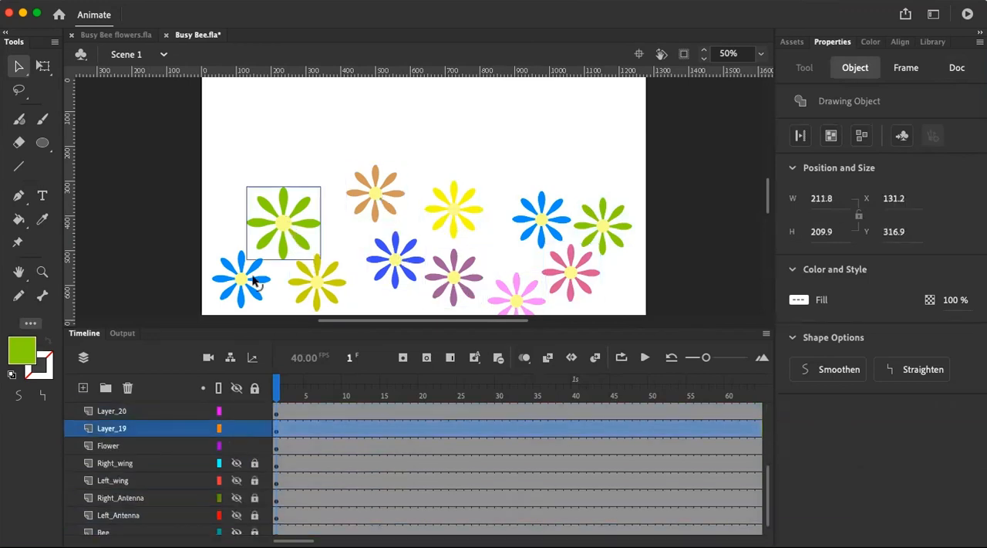
left_click(256, 281)
left_click(349, 135)
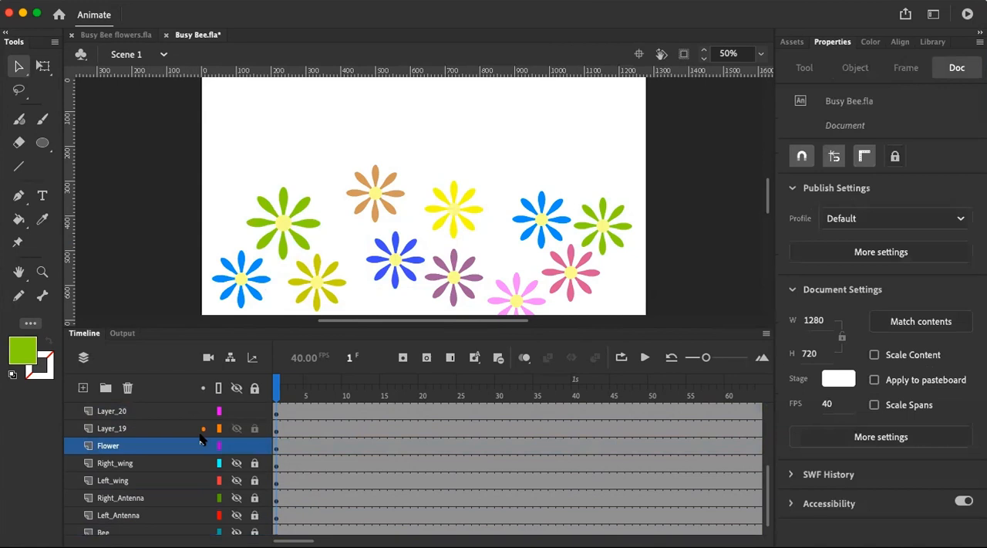
scroll(199, 438, "down", 1)
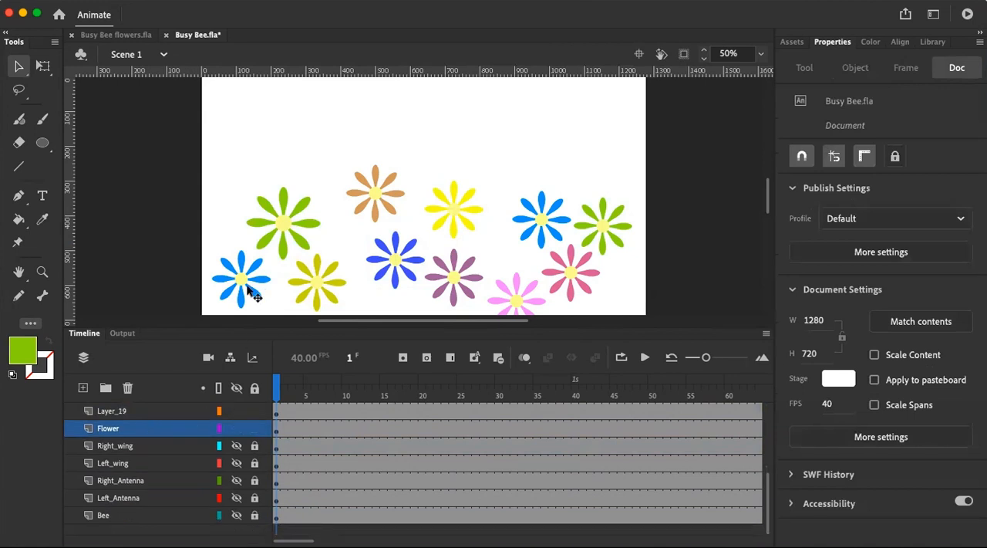
left_click(248, 290)
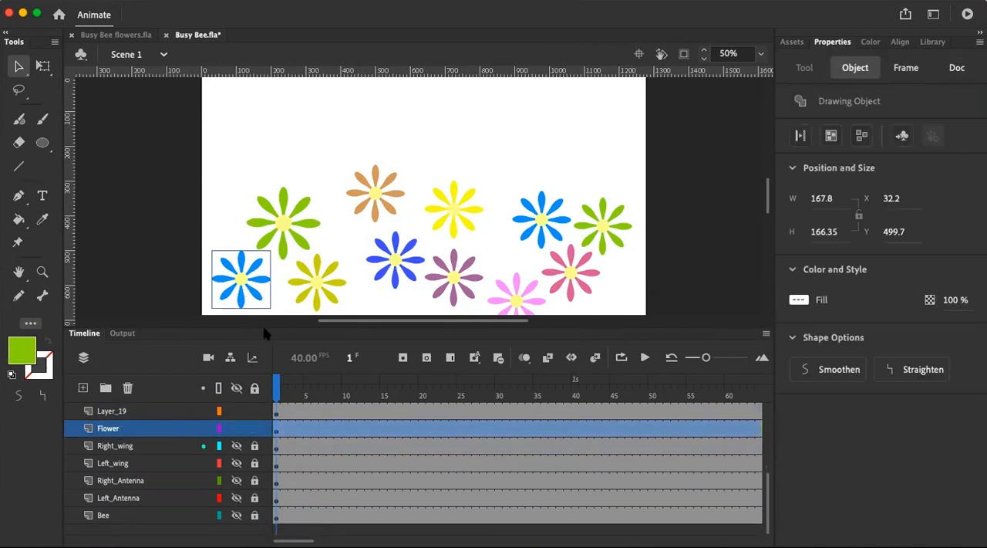
Enlarge the olive flower on Layer_20 to about 228 × 222 px and move it slightly down
left_click(326, 286)
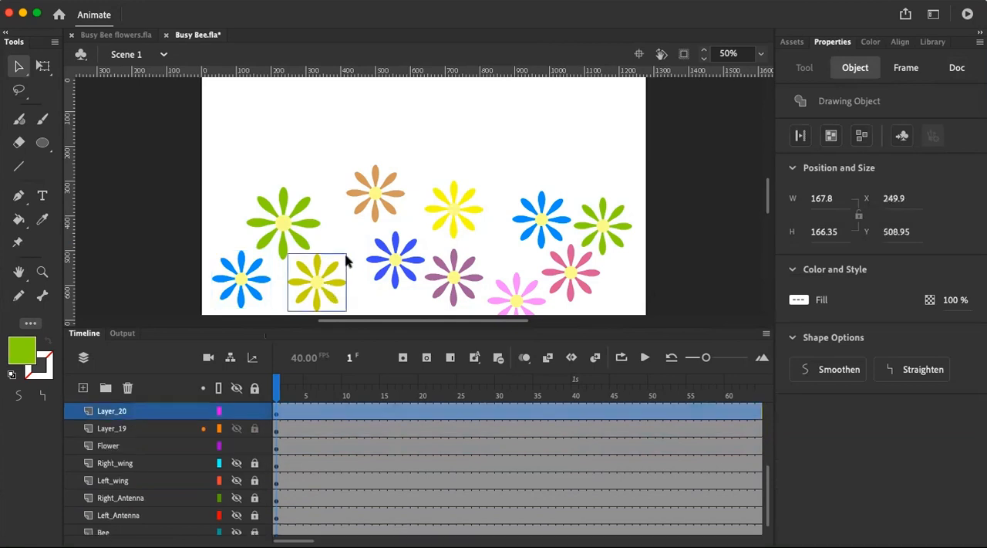
left_click(42, 67)
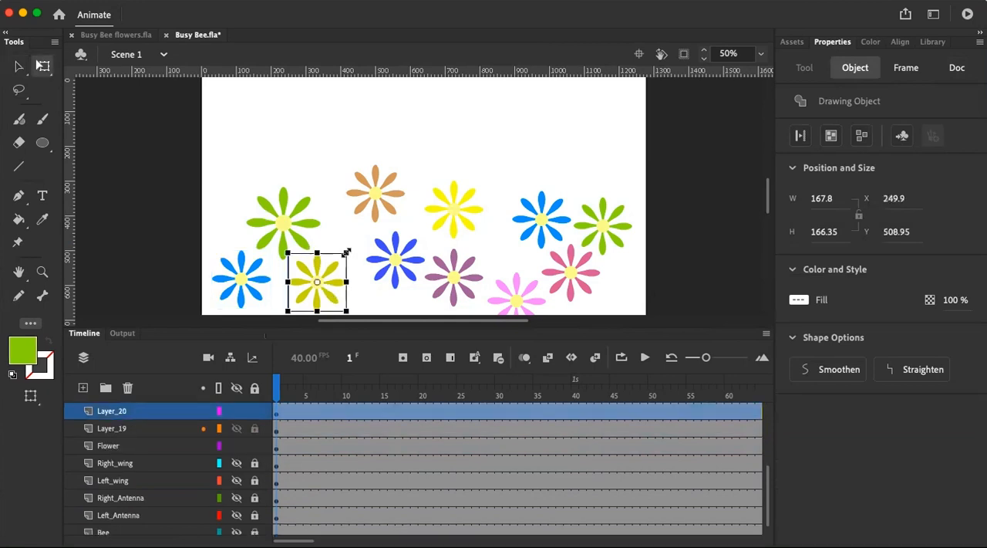
left_click_drag(357, 246, 357, 242)
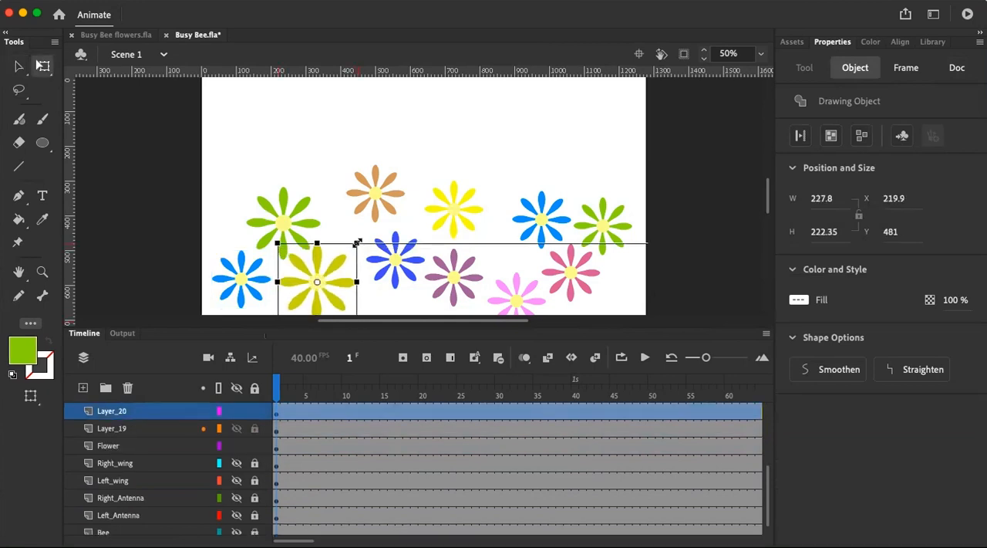
left_click_drag(326, 281, 328, 287)
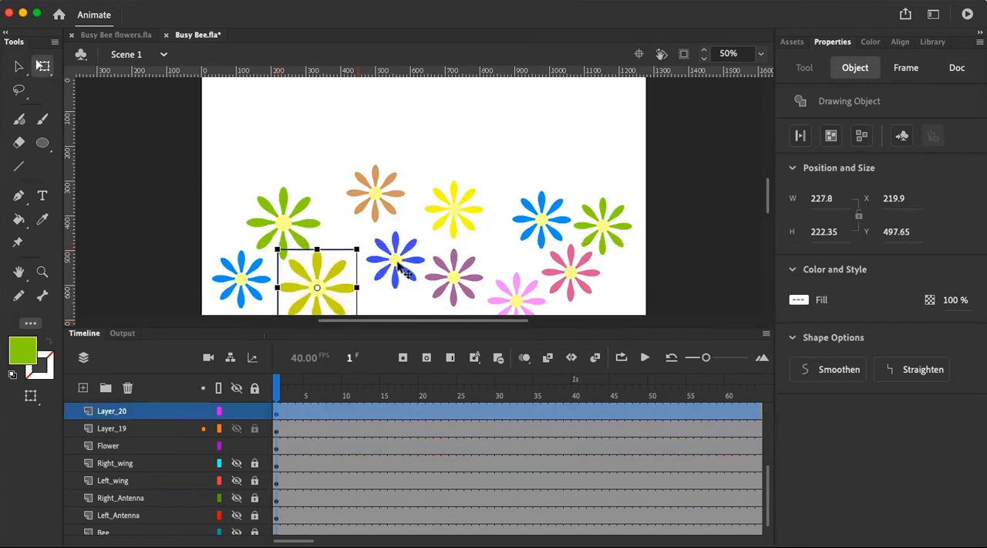
Shrink the violet-blue flower on Layer_21 to about 142 × 141 px
left_click(397, 263)
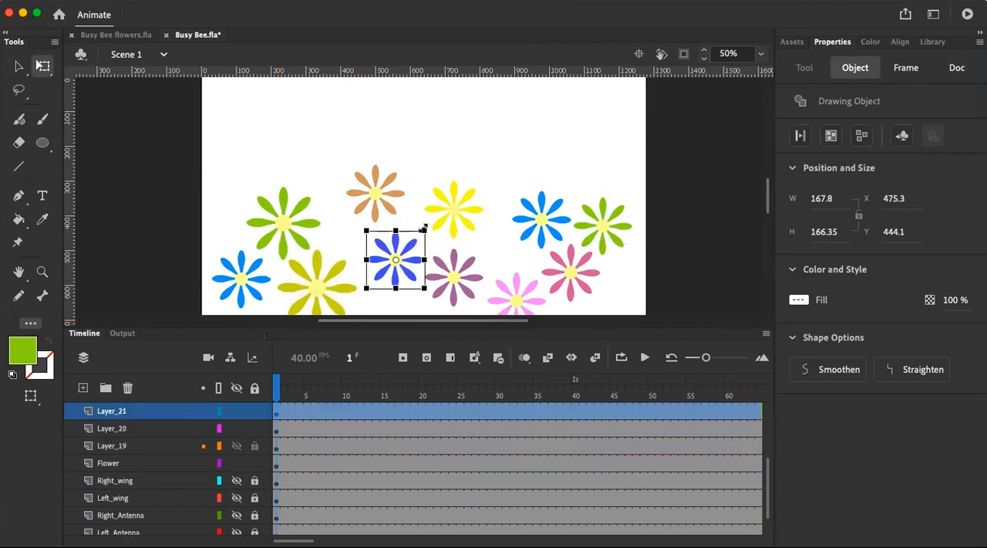
left_click_drag(421, 231, 416, 232)
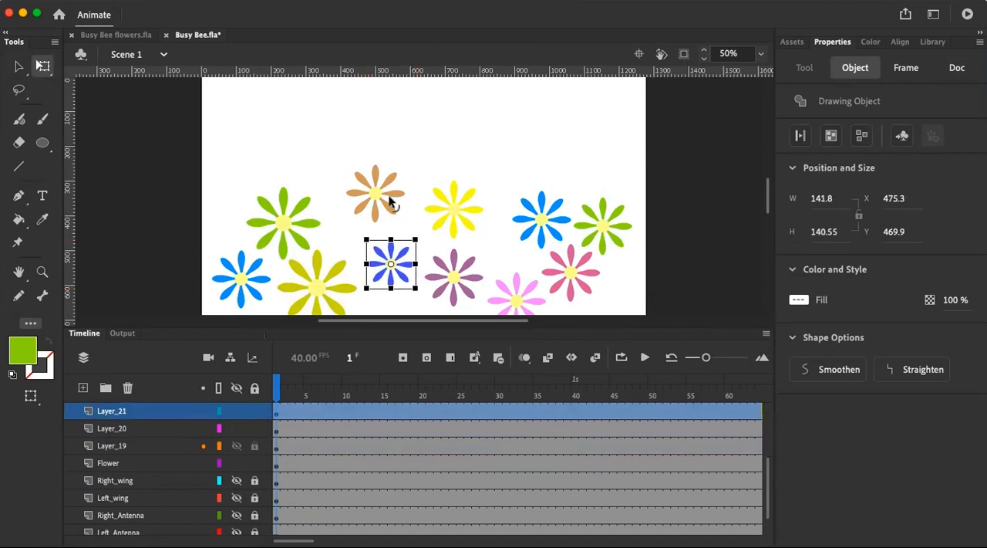
Shrink the tan flower and move it down so it sits just above the violet-blue flower
left_click(393, 199)
left_click_drag(402, 165, 386, 182)
left_click_drag(367, 219, 376, 242)
Reposition three flowers: shift the yellow one left and up, the purple one slightly up, and the light pink one slightly left
left_click(452, 219)
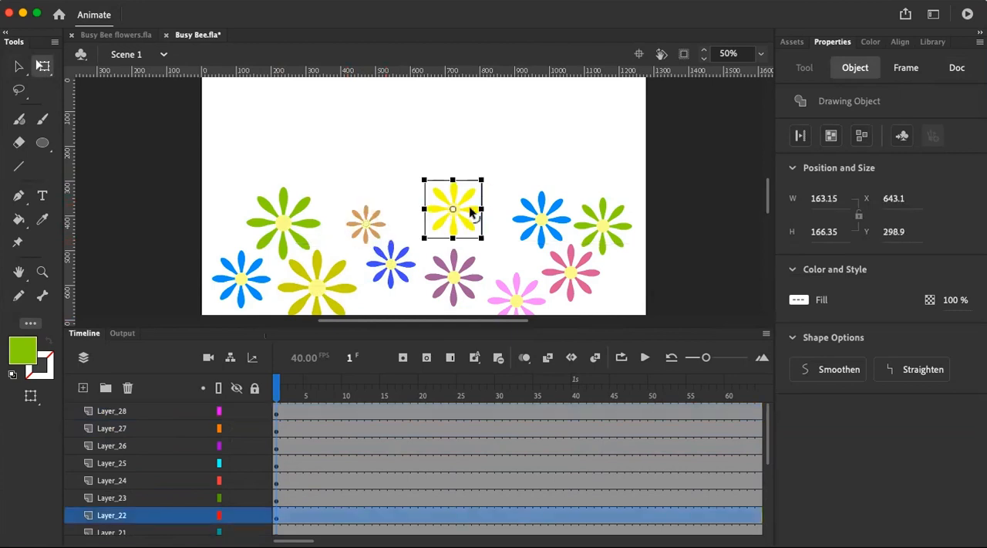
left_click_drag(465, 216, 451, 217)
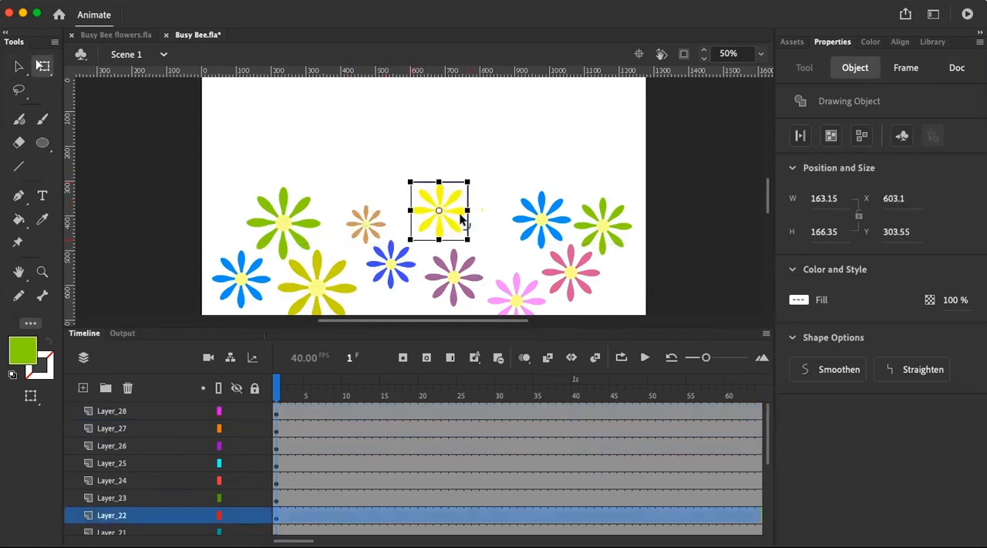
key("shift+Up")
key("shift+Up")
key("shift+Up")
key("shift+Up")
key("shift+Up")
key("shift+Up")
left_click_drag(461, 284, 457, 262)
mouse_move(521, 297)
left_mouse_down()
mouse_move(523, 289)
mouse_move(512, 303)
left_mouse_up()
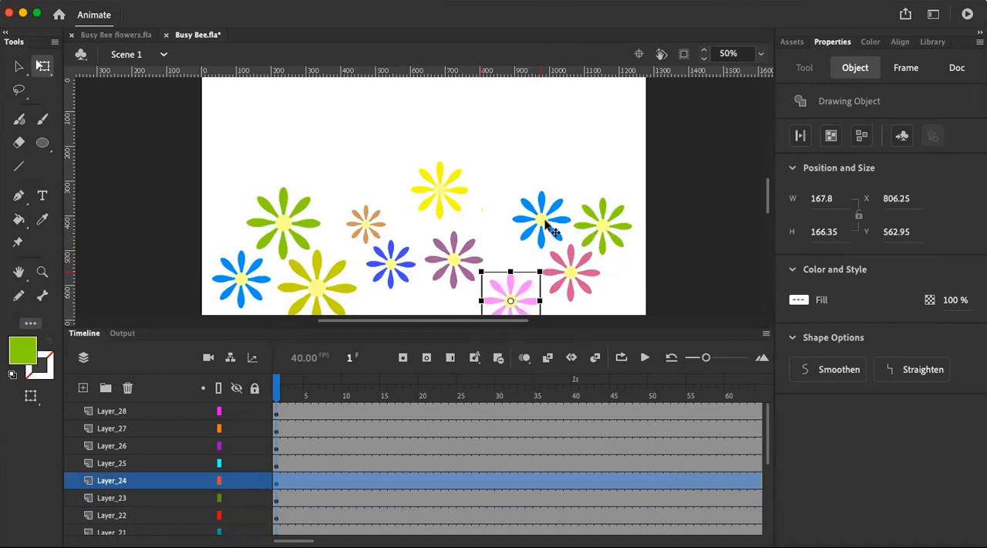
Shrink the blue flower on Layer_25 to about 108 × 107 px, and enlarge the green Layer_27 flower to about 245 × 242 px, moving it inside the stage
left_click(545, 222)
left_click_drag(560, 194, 621, 247)
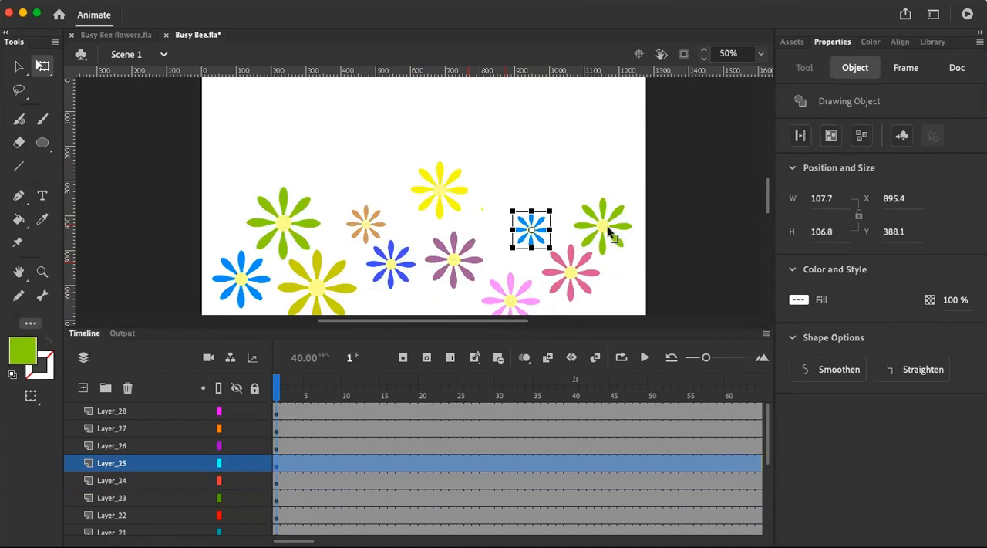
left_click(608, 230)
left_click_drag(641, 185, 661, 169)
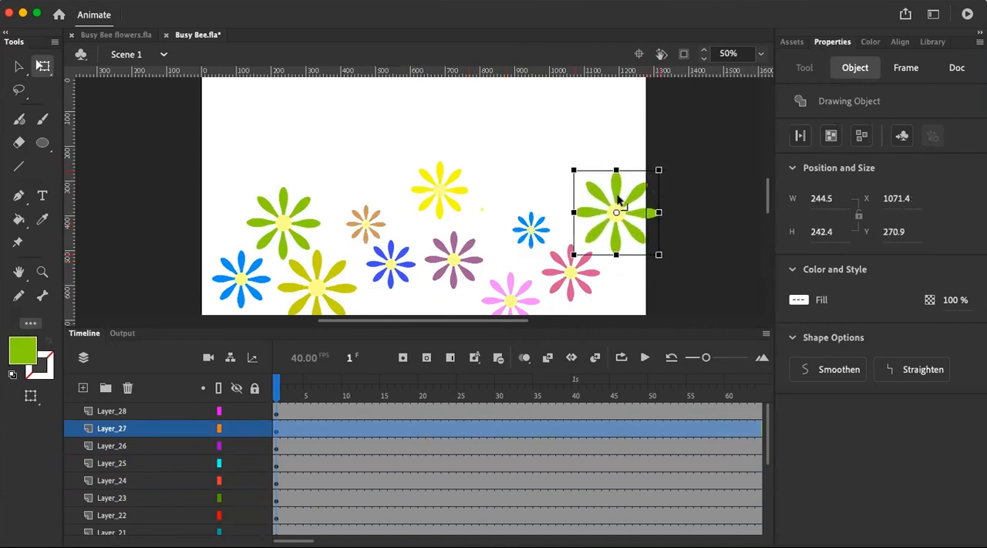
left_click_drag(622, 222, 597, 208)
Spread out the rose flower to the right, the small blue and violet-blue flowers downward, and the purple and yellow flowers slightly left
left_click_drag(586, 283, 629, 289)
left_click_drag(530, 231, 552, 260)
left_click_drag(389, 276, 391, 298)
left_click(448, 259)
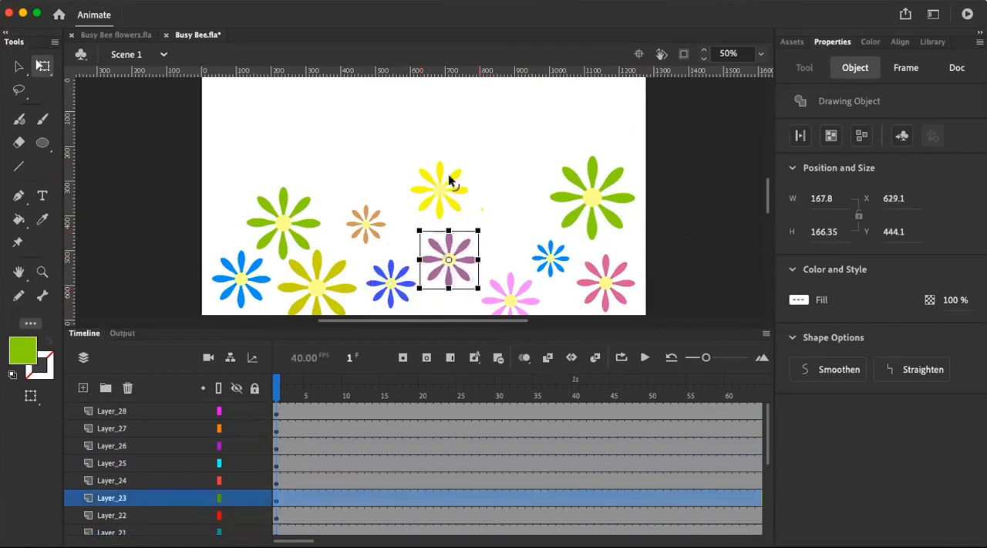
mouse_move(451, 187)
left_mouse_down()
mouse_move(507, 214)
mouse_move(426, 182)
mouse_move(441, 183)
left_mouse_up()
left_click(515, 142)
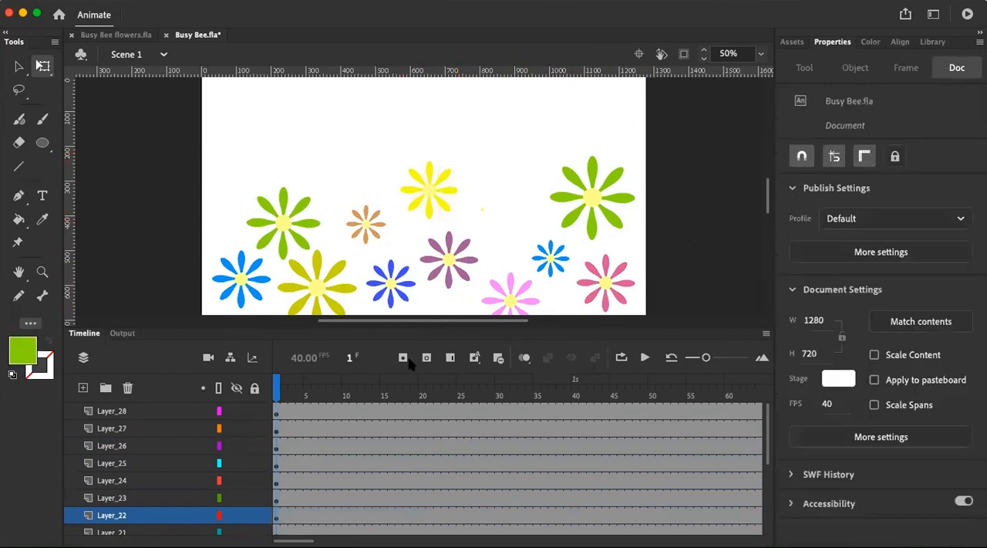
Convert the Flower layer with the large blue flower into a graphic symbol named Flower_1
scroll(147, 504, "down", 5)
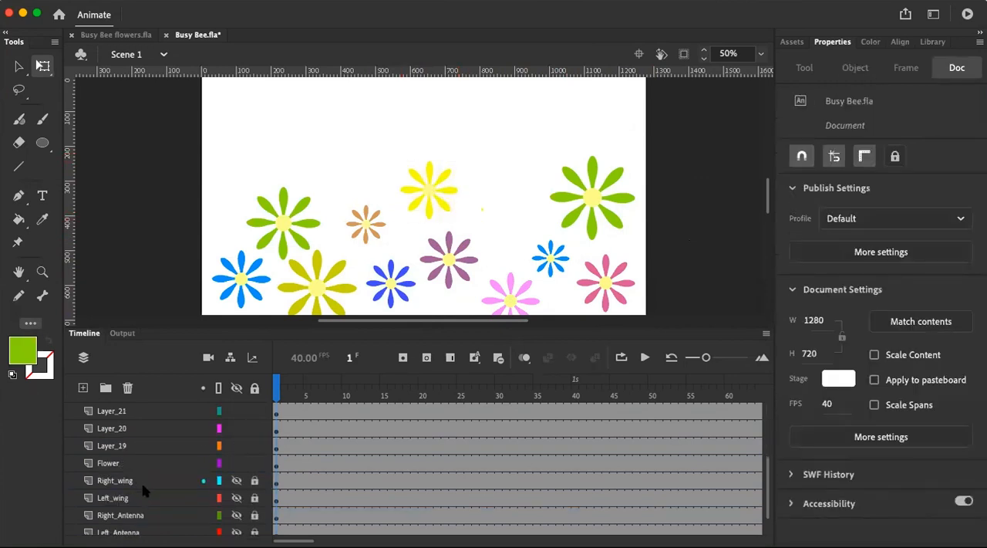
left_click(121, 462)
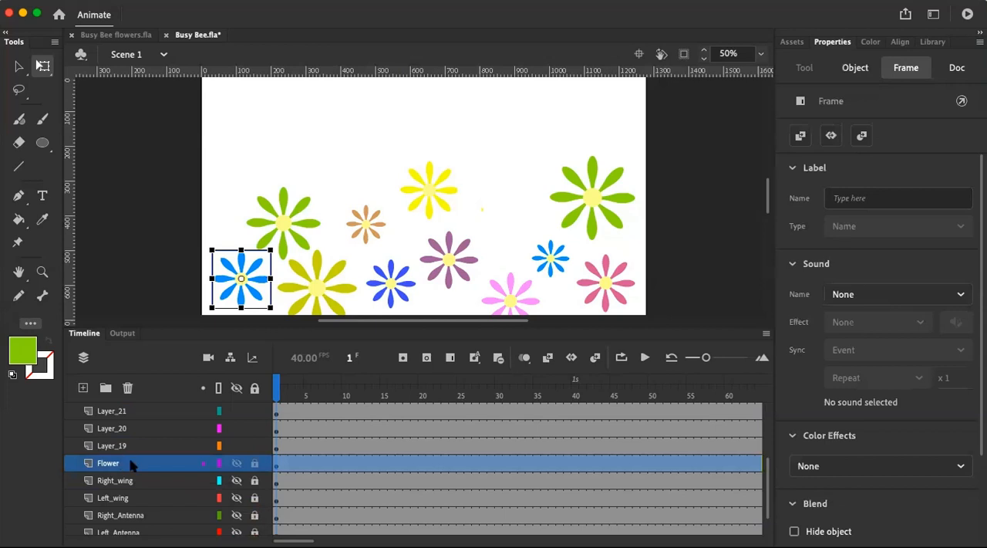
right_click(132, 468)
left_click(172, 324)
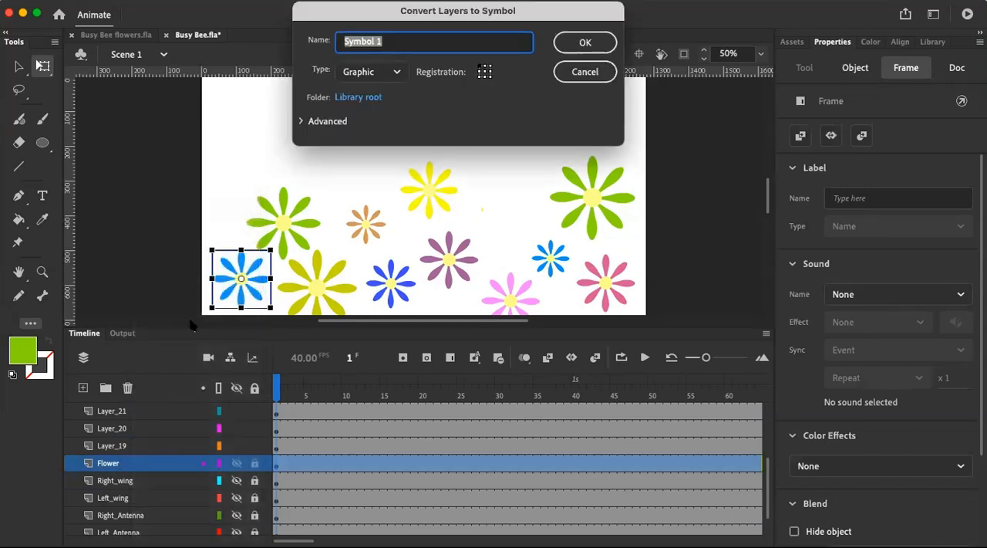
type("Flower")
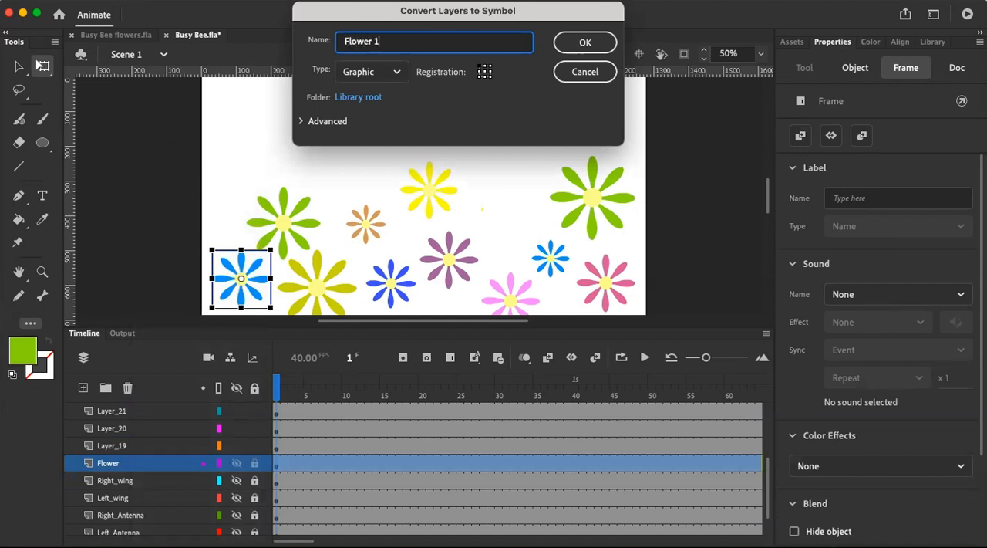
key("Return")
left_click(580, 99)
left_click(392, 40)
key("Return")
Convert Layer_19 with the left green flower into a graphic symbol named Flower_2
left_click(141, 446)
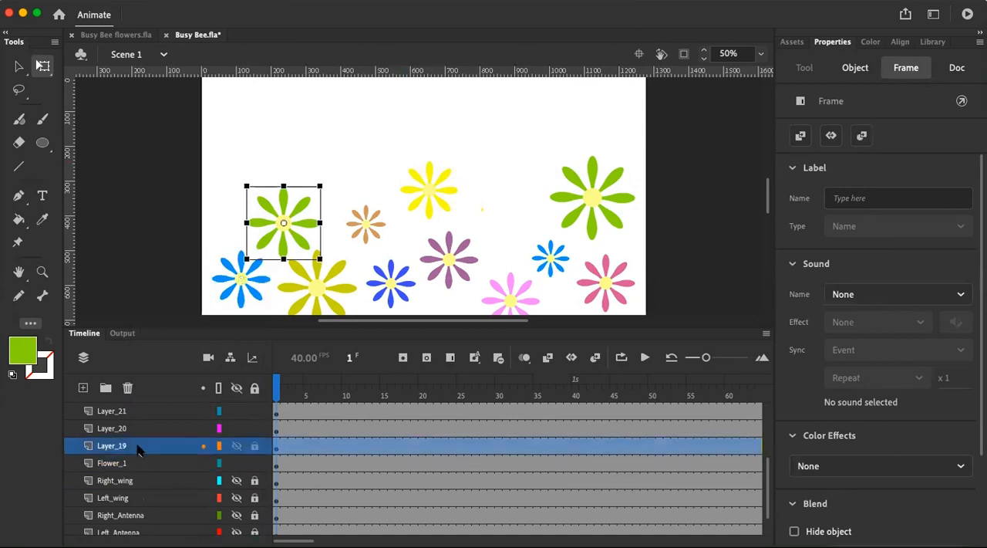
right_click(140, 448)
left_click(169, 324)
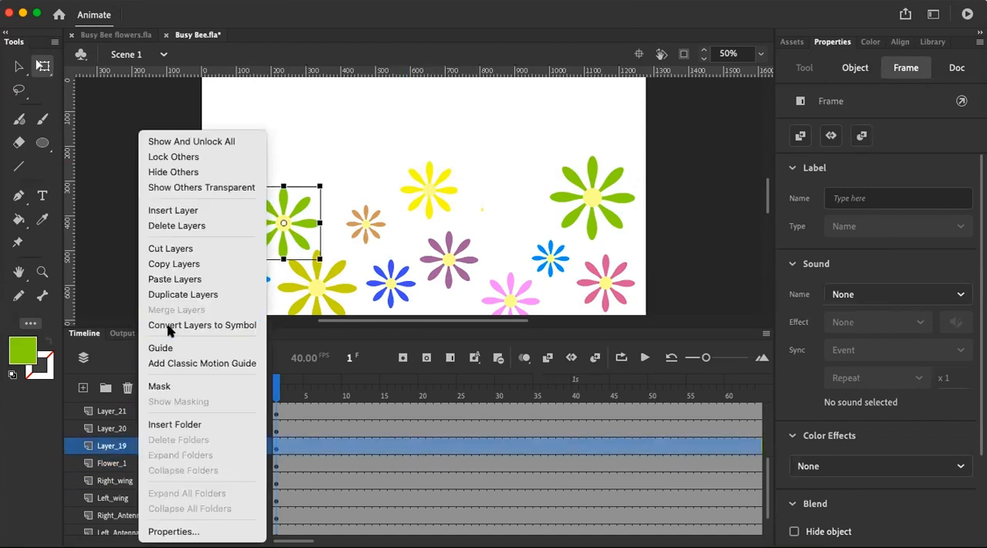
type("Flower_2")
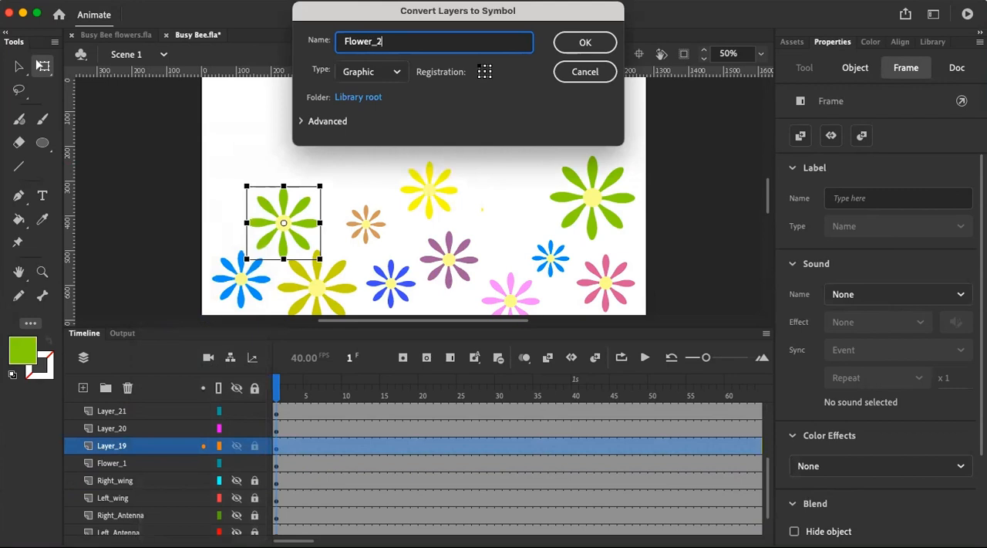
key("Return")
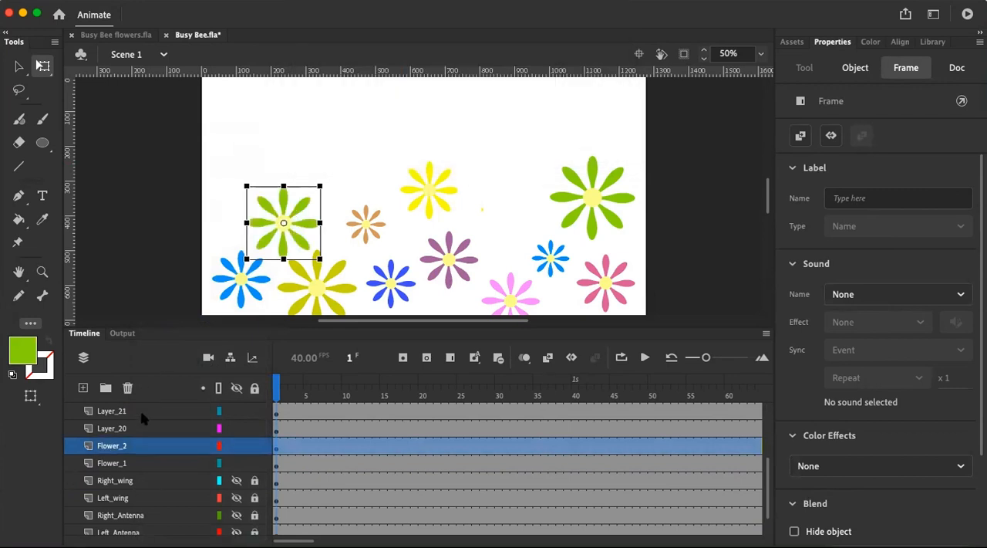
Convert Layer_20 with the olive flower into a graphic symbol named Flower_3
left_click(139, 430)
right_click(138, 432)
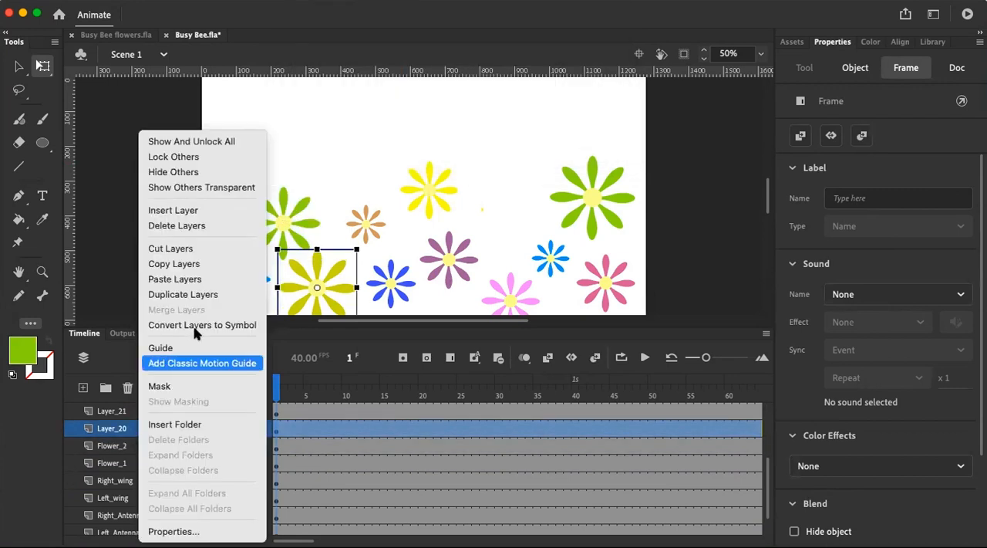
left_click(194, 325)
type("Flower_3")
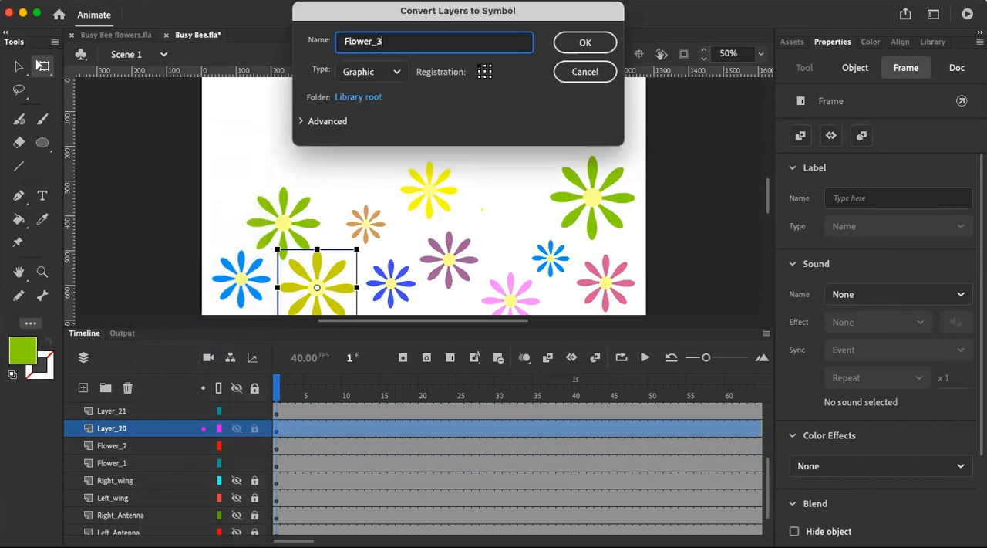
key("Return")
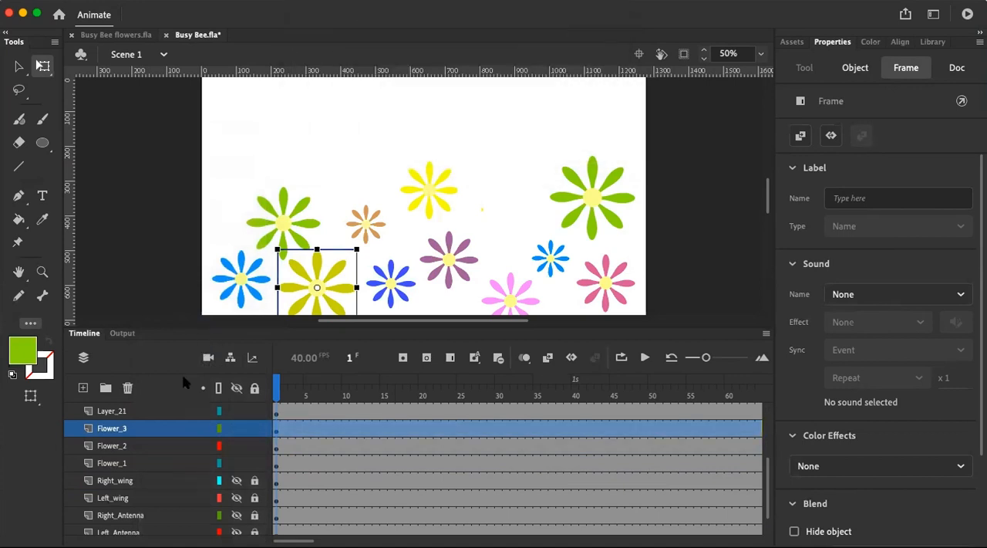
Convert Layer_21 with the violet-blue flower into a graphic symbol named Flower_4
scroll(165, 422, "up", 1)
left_click(162, 428)
right_click(162, 428)
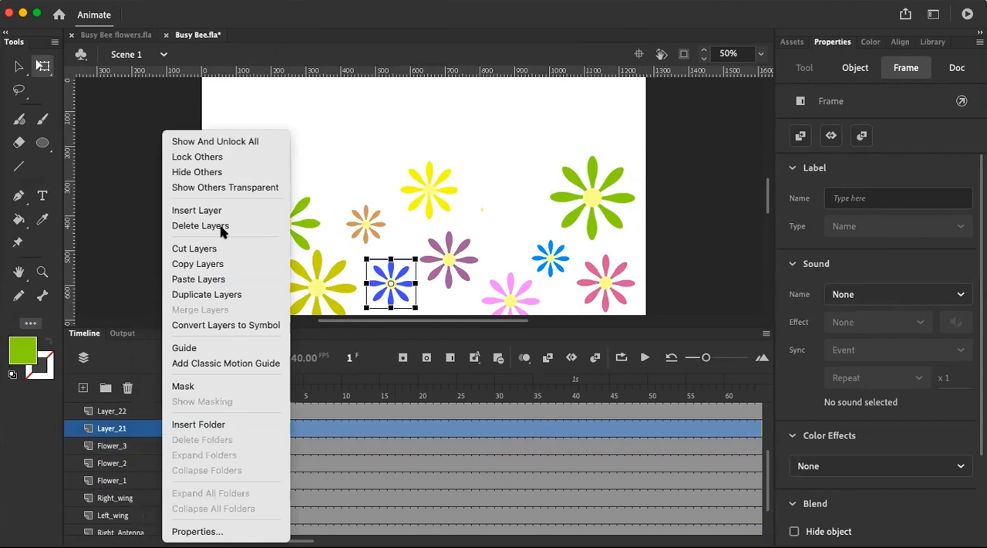
left_click(213, 325)
type("F")
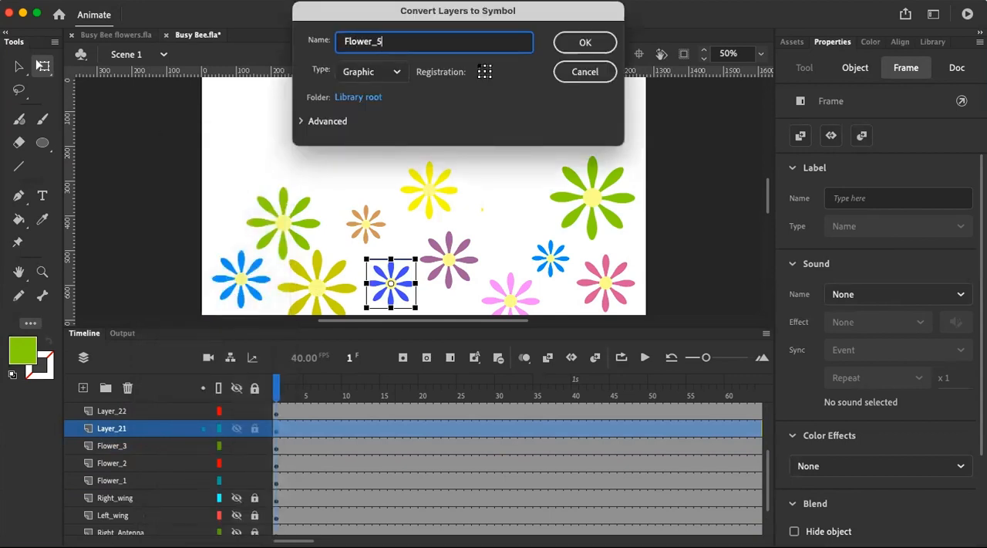
type("lower_4")
key("Return")
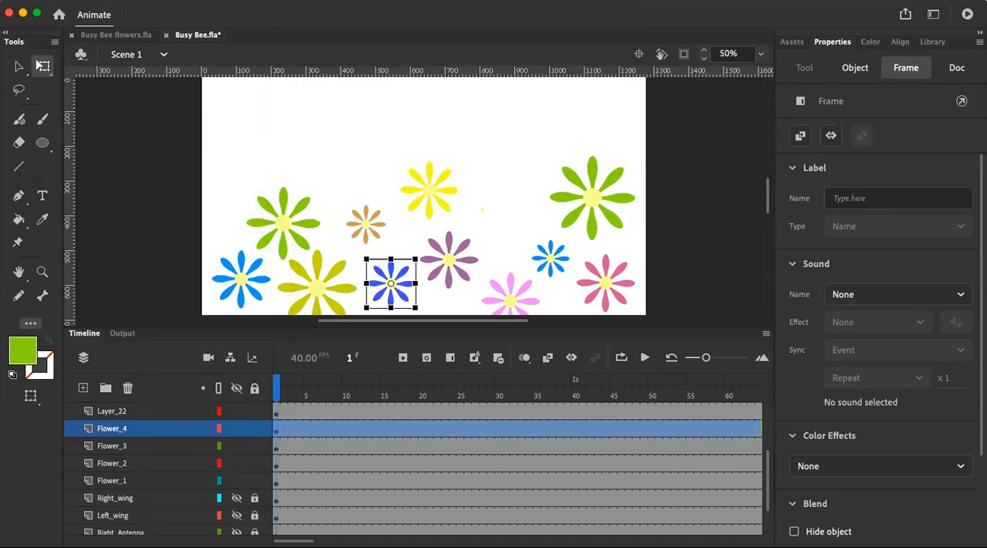
Convert Layer_22 with the yellow flower into a graphic symbol named Flower_5
scroll(177, 447, "up", 2)
left_click(146, 451)
right_click(148, 450)
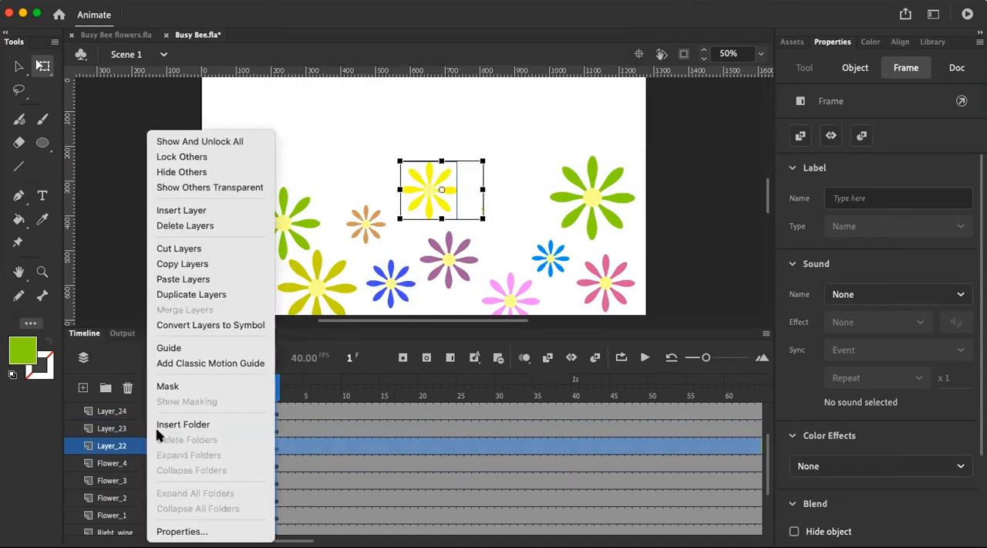
left_click(199, 325)
type("Flower_5")
key("Return")
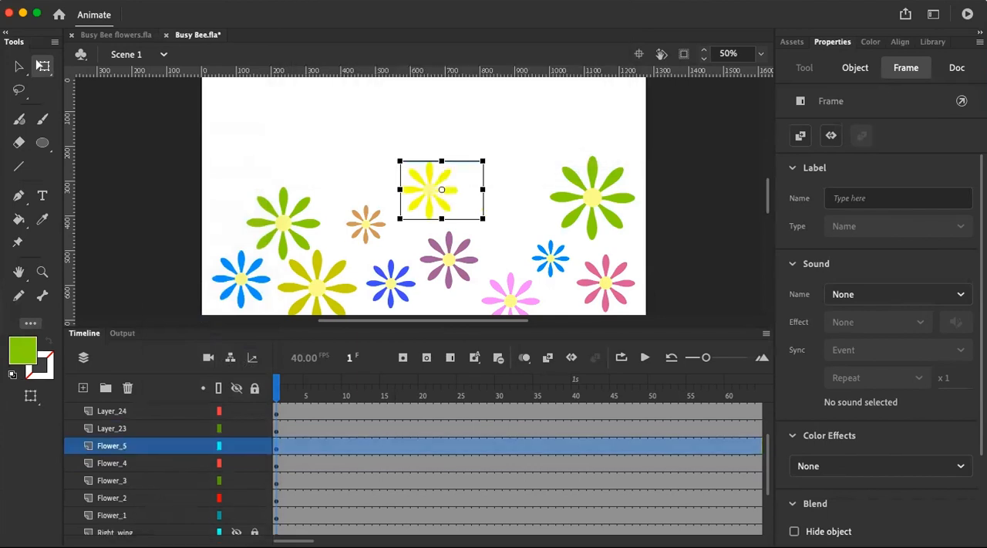
Convert Layer_23 with the purple flower into a graphic symbol named Flower_6
left_click(141, 429)
right_click(141, 428)
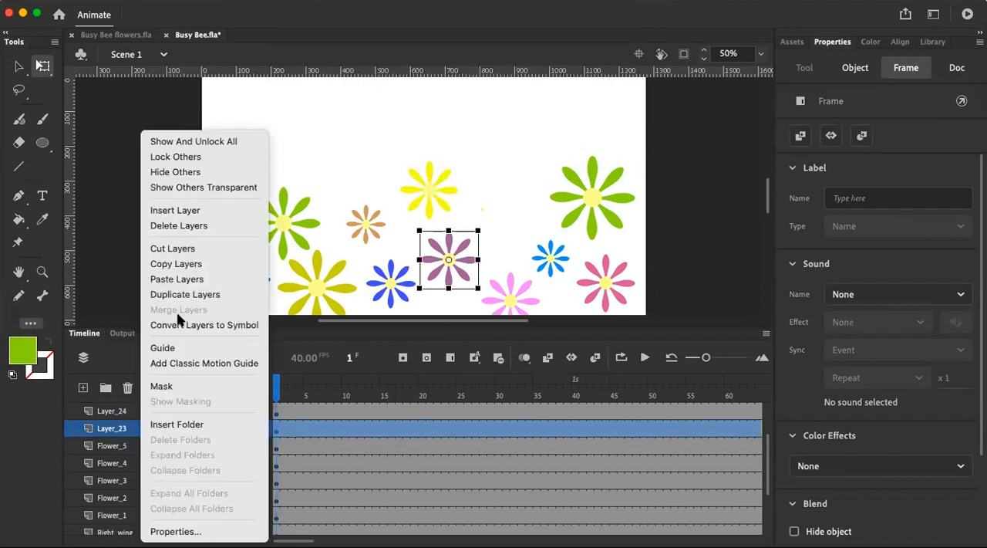
left_click(179, 318)
type("Fl")
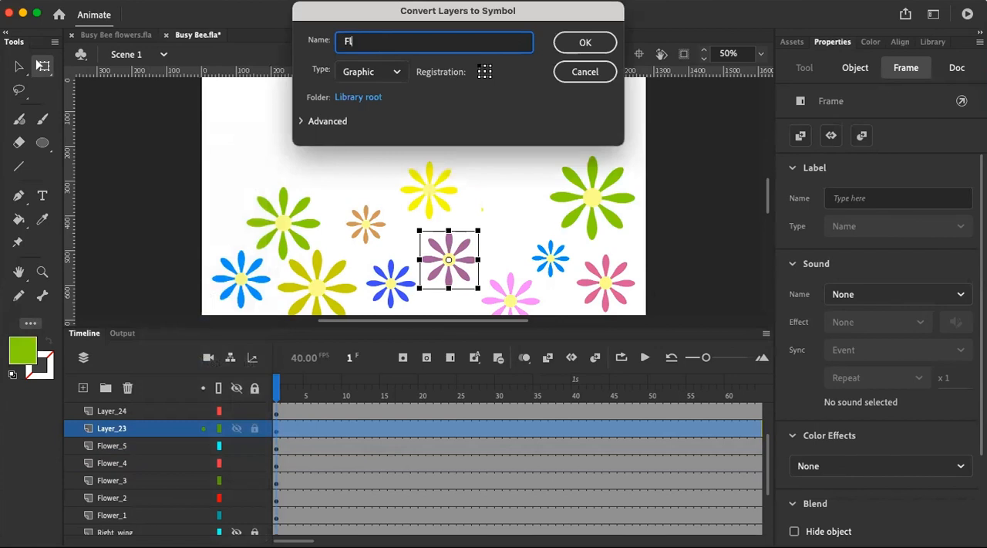
type("ower_6")
key("Return")
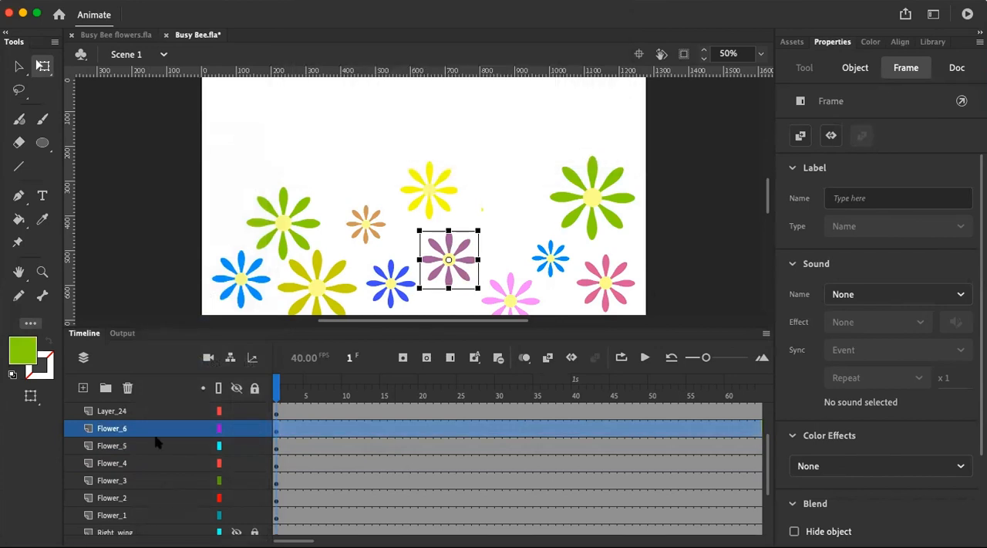
Convert Layer_24 with the light pink flower into a graphic symbol named Flower_7
scroll(153, 463, "up", 4)
left_click(152, 480)
right_click(154, 481)
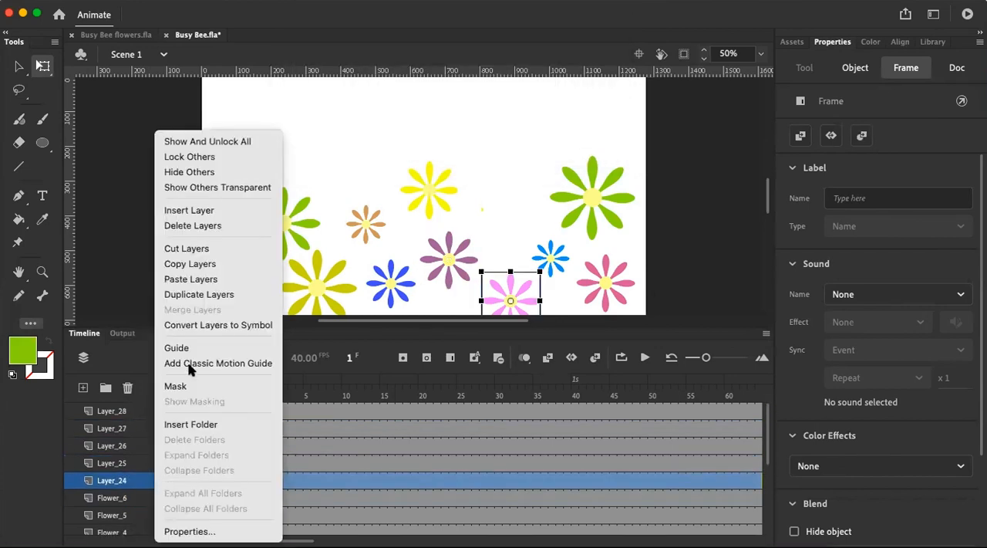
left_click(202, 332)
type("Flower_7")
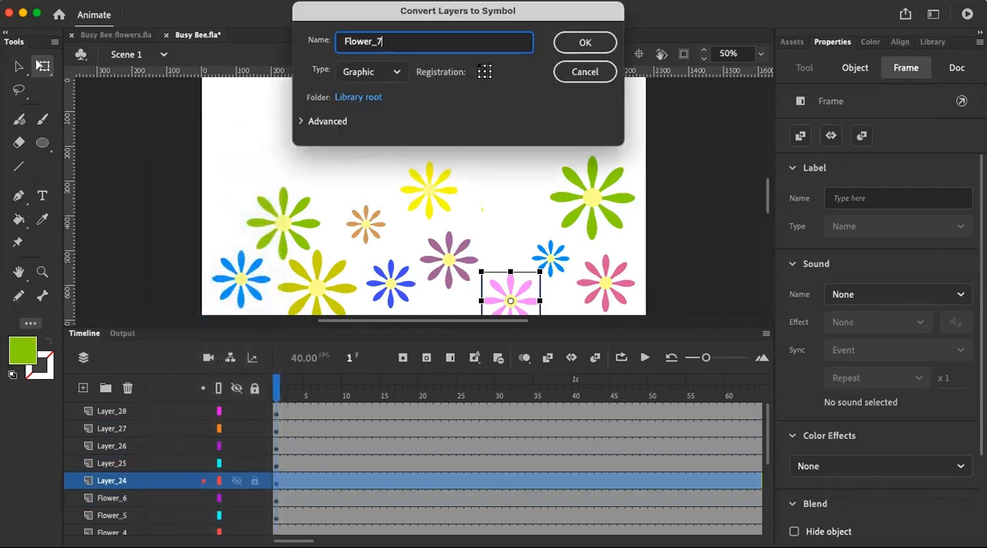
key("Return")
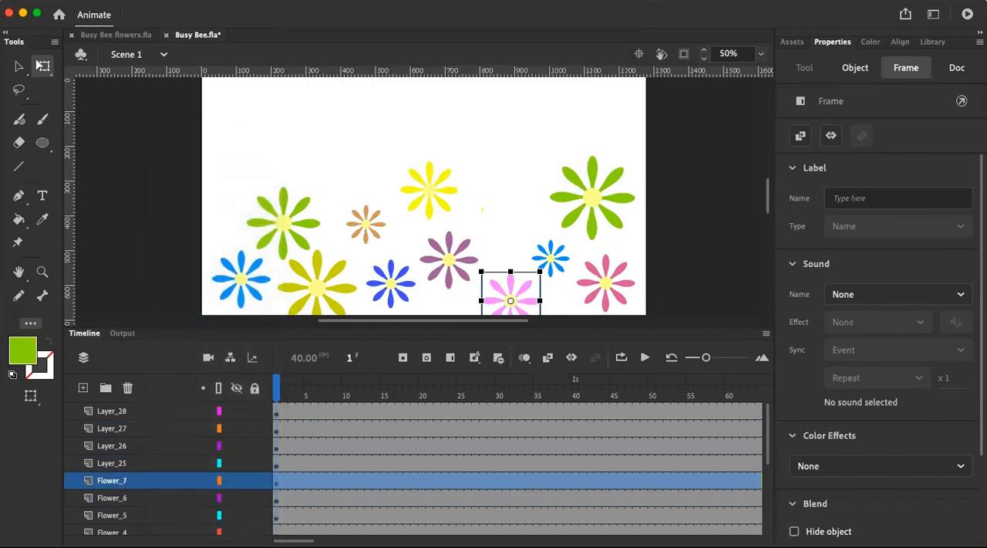
Convert Layer_25 with the small blue flower into a graphic symbol named Flower_8
double_click(139, 464)
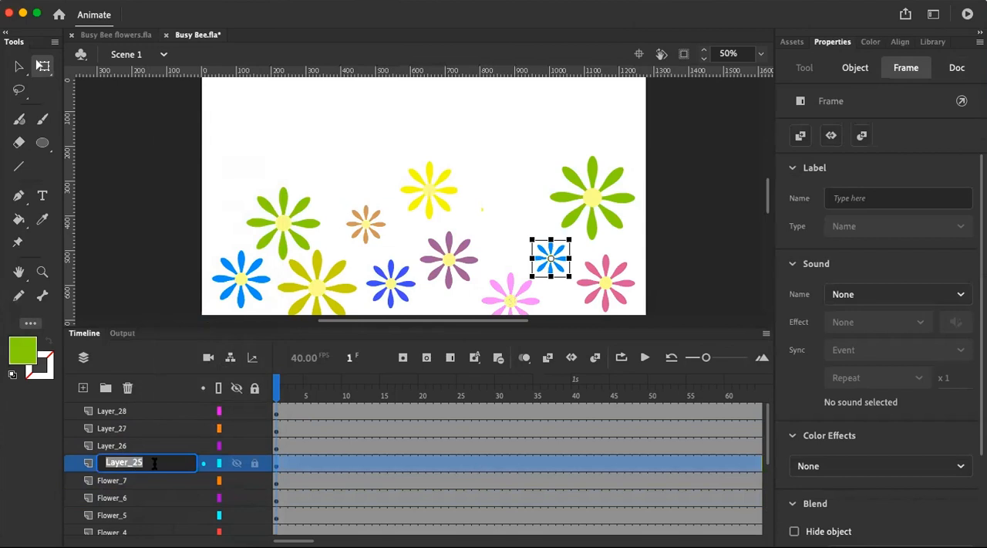
left_click(178, 497)
right_click(175, 463)
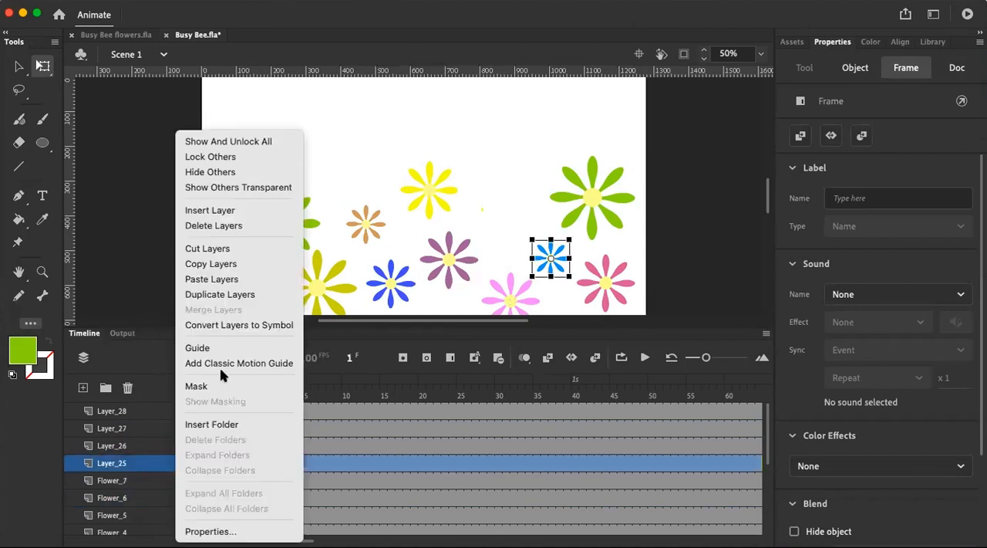
left_click(224, 325)
type("F")
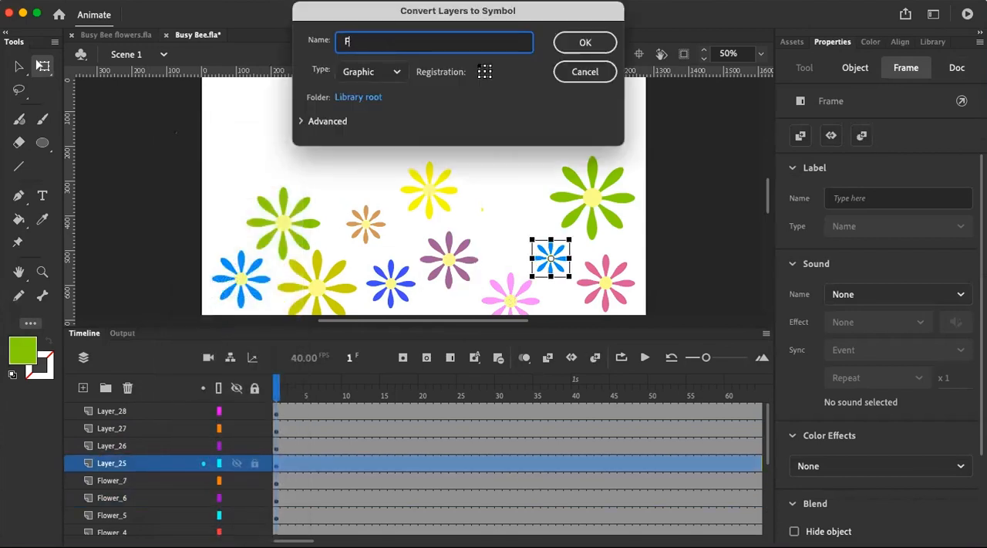
type("lower_8")
key("Return")
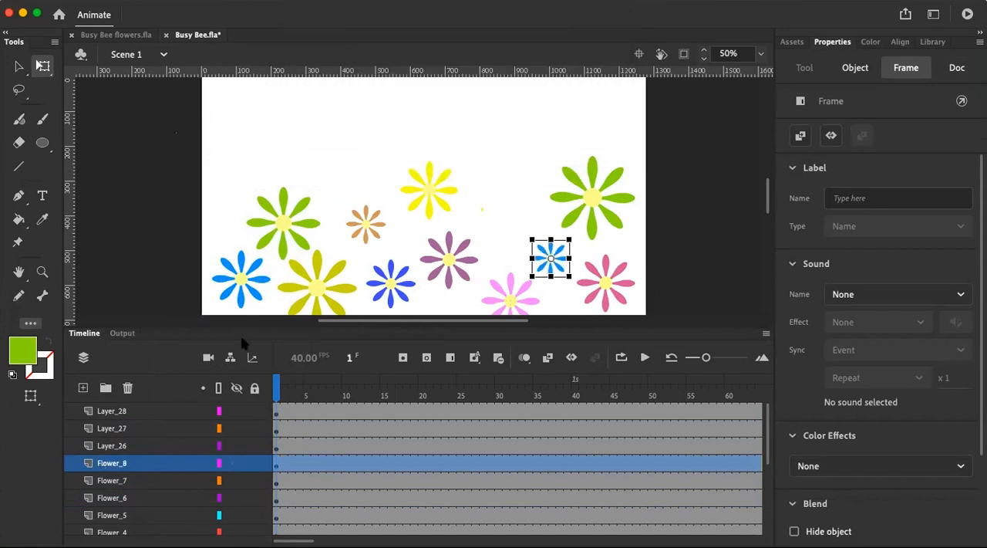
Convert Layer_26 with the rose-coloured flower into a graphic symbol named Flower_9
left_click(136, 448)
right_click(136, 451)
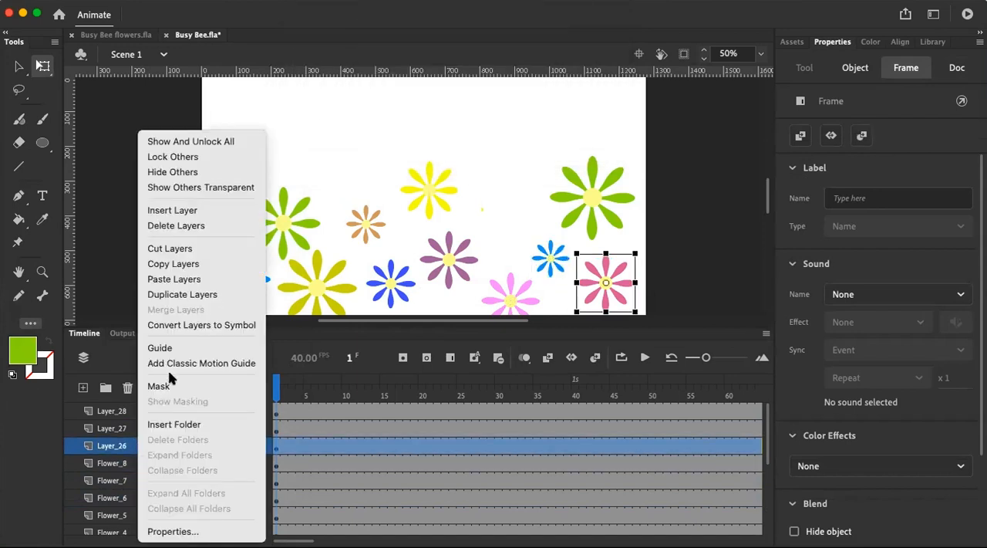
left_click(193, 325)
type("Flower_9")
key("Return")
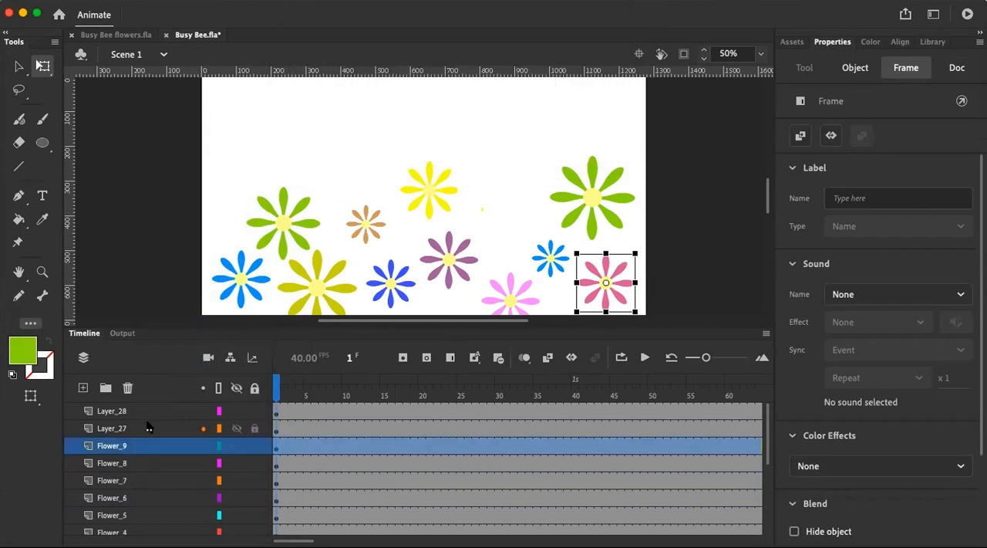
Convert Layer_27 with the large green flower into a graphic symbol named Flower_10
left_click(151, 429)
right_click(151, 430)
left_click(236, 326)
type("Flower")
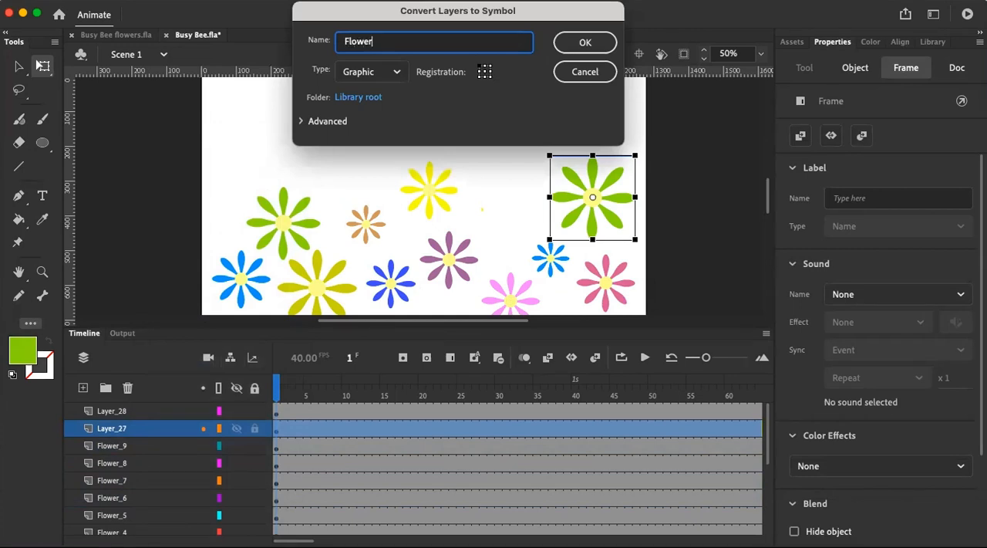
type("_10")
key("Return")
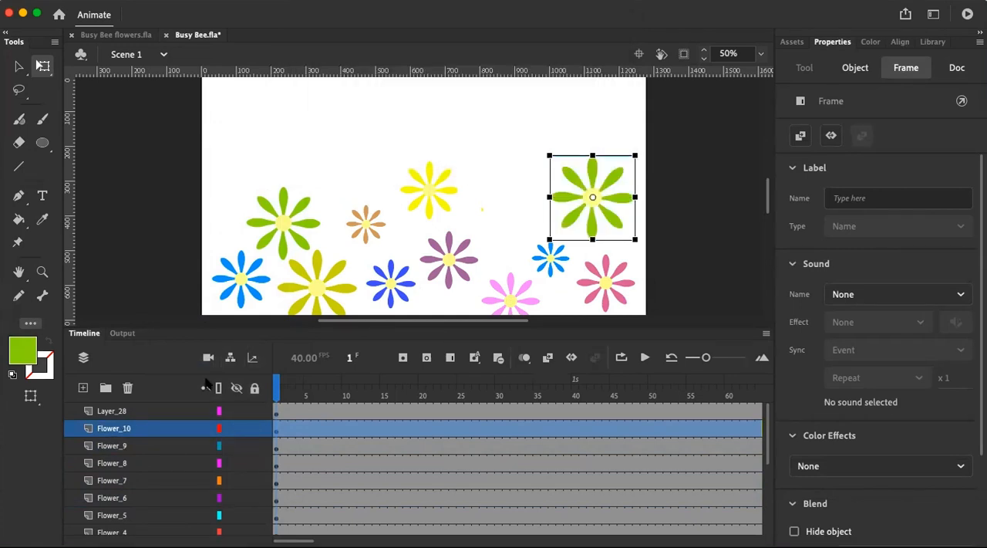
Convert Layer_28 with the small orange flower into a graphic symbol named Flower_11 and clear the selection
left_click(124, 409)
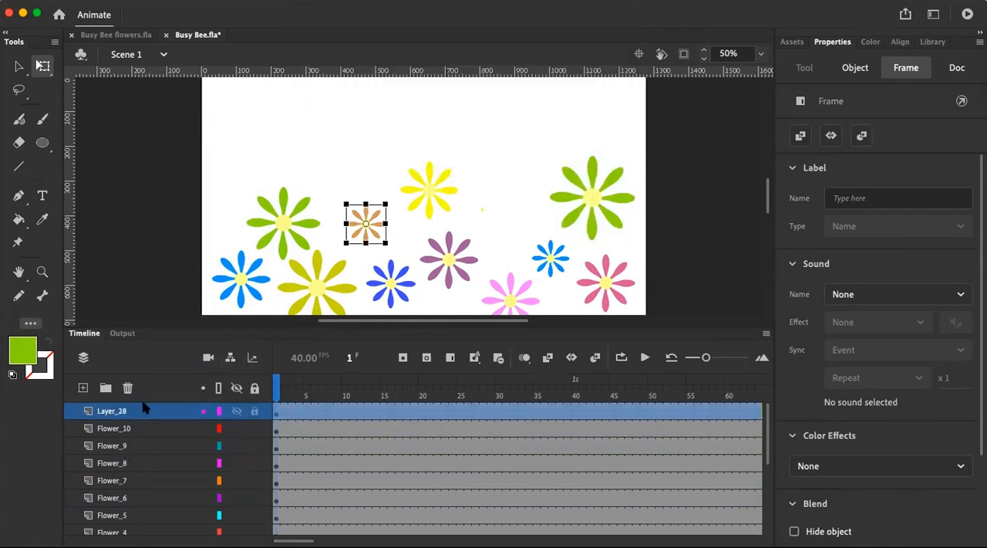
right_click(137, 412)
left_click(173, 324)
type("Flower_11")
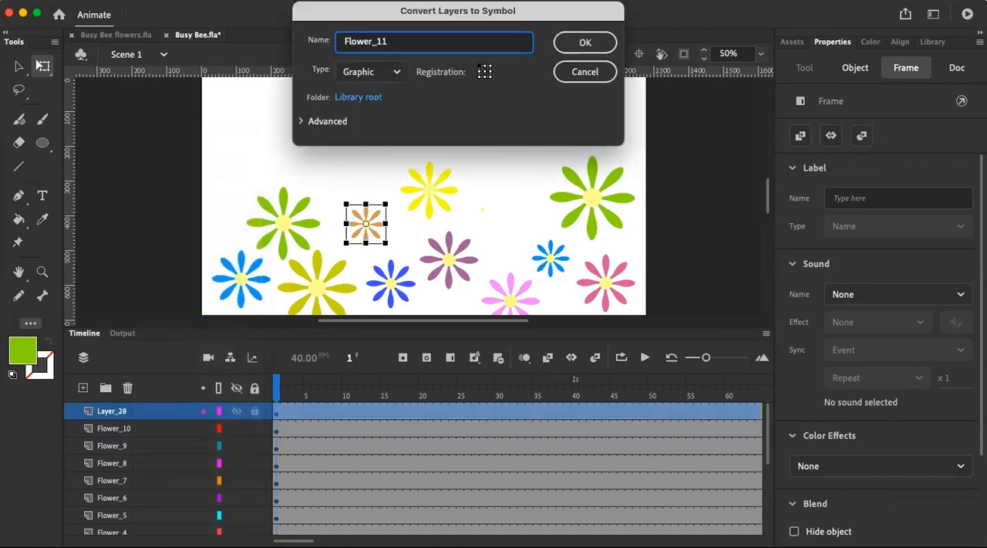
key("Return")
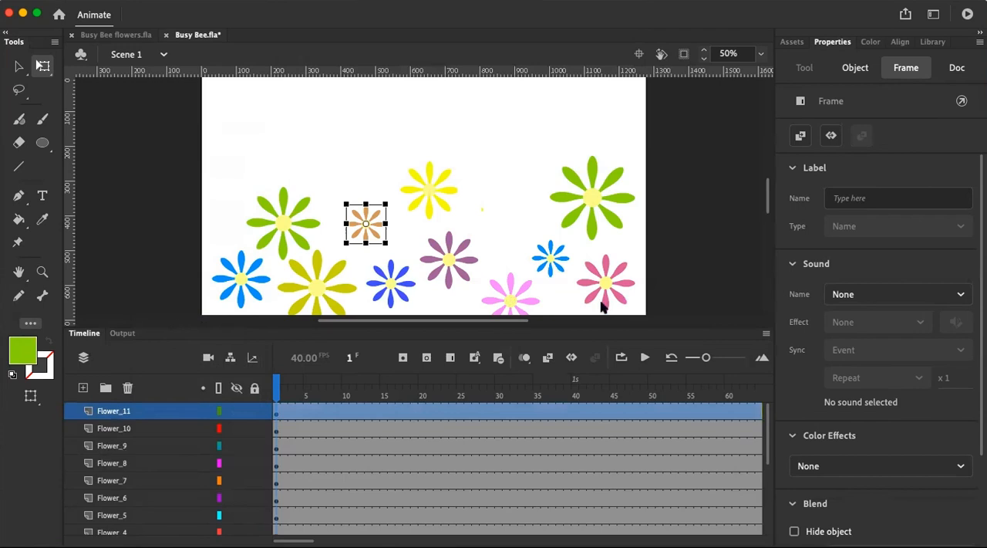
left_click(676, 236)
Unhide the Right_wing, Left_wing, Right_Antenna, Left_Antenna and Bee layers
scroll(198, 446, "down", 5)
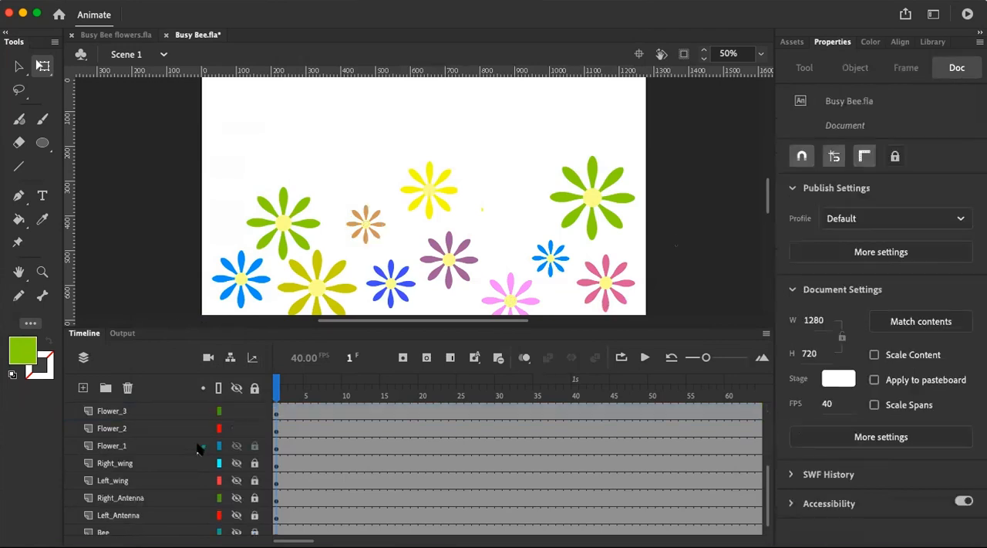
scroll(203, 446, "up", 5)
scroll(239, 459, "down", 3)
scroll(241, 467, "down", 1)
left_click_drag(236, 446, 241, 521)
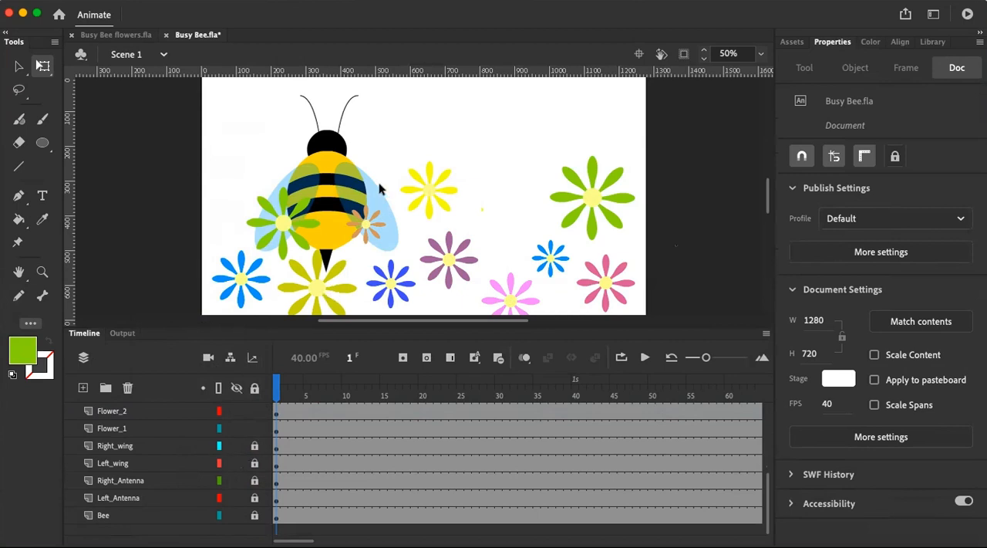
Show the layer parenting view and enlarge the timeline until all layers from Flower_11 down to Bee fit
scroll(230, 472, "up", 5)
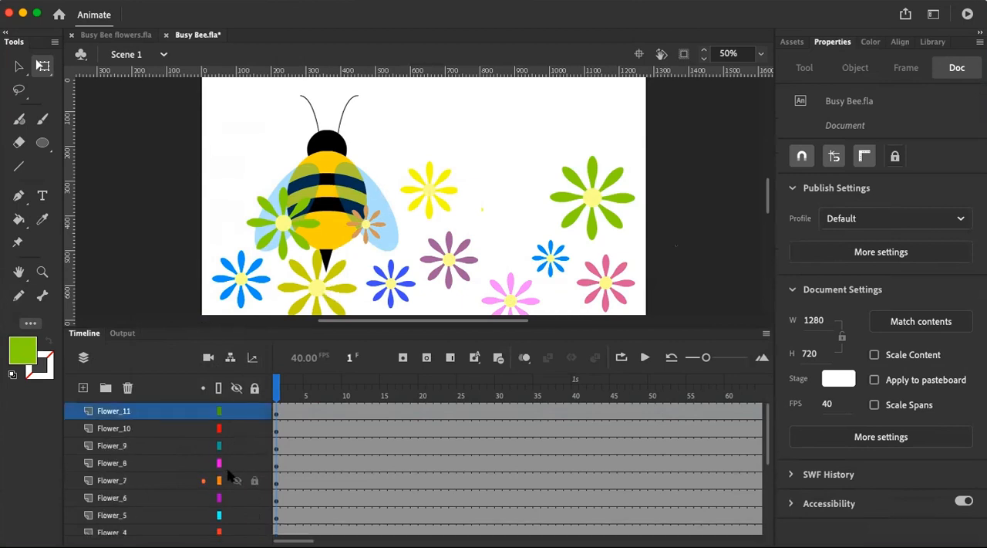
scroll(231, 474, "down", 5)
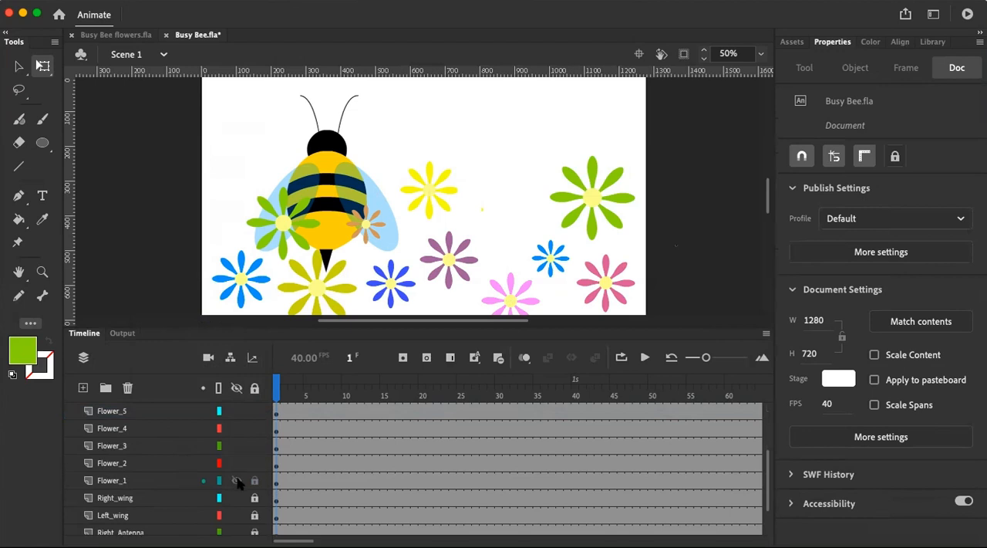
scroll(235, 478, "up", 5)
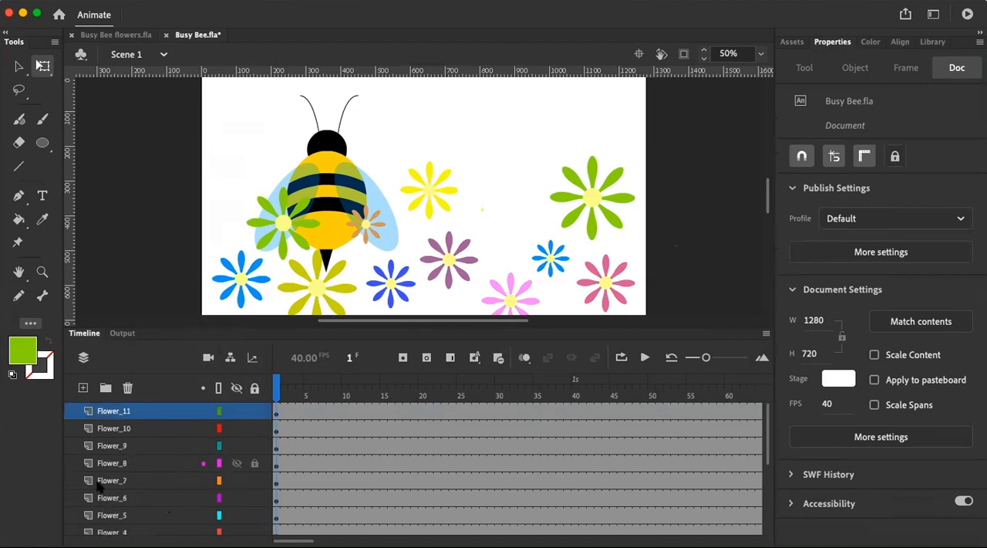
scroll(142, 516, "down", 5)
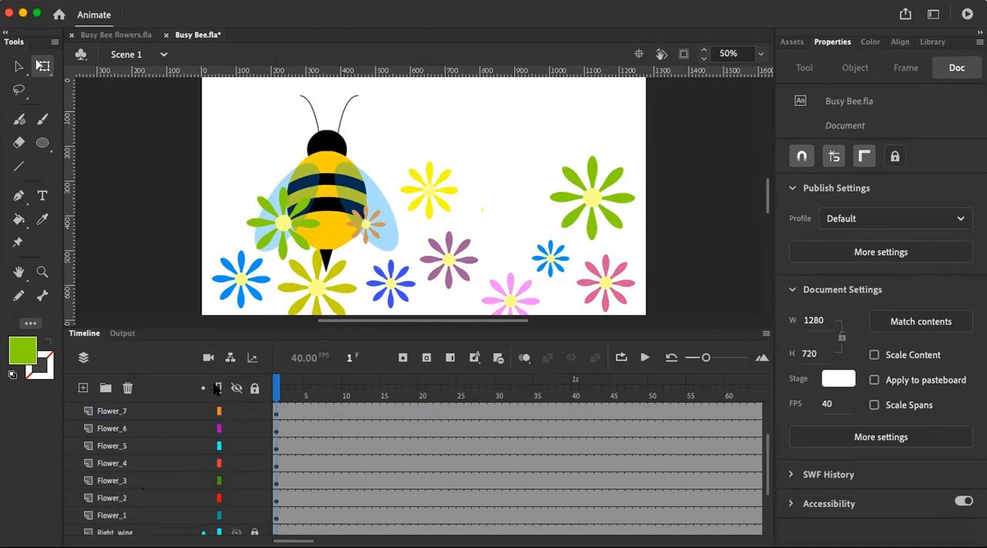
left_click(231, 357)
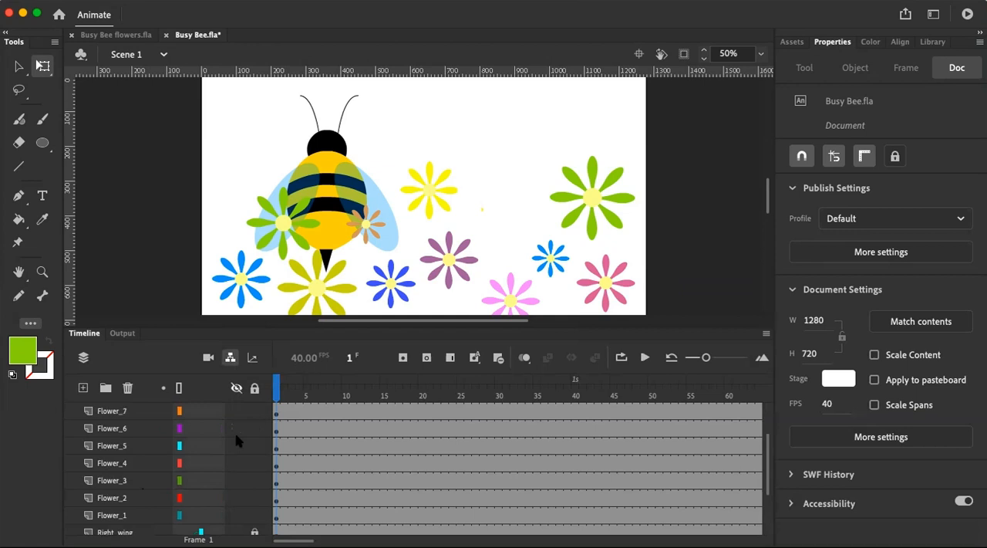
scroll(236, 438, "down", 3)
scroll(234, 468, "up", 5)
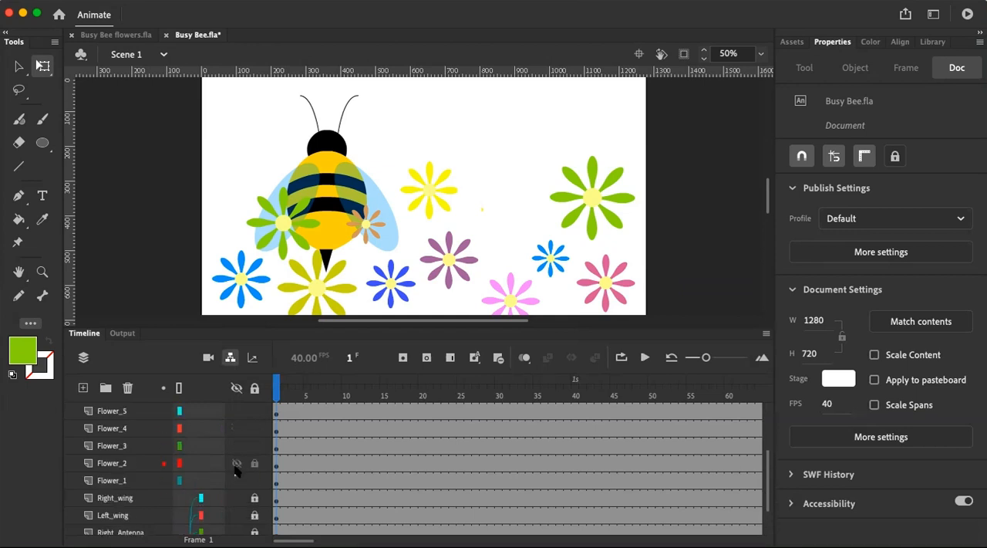
scroll(126, 520, "up", 3)
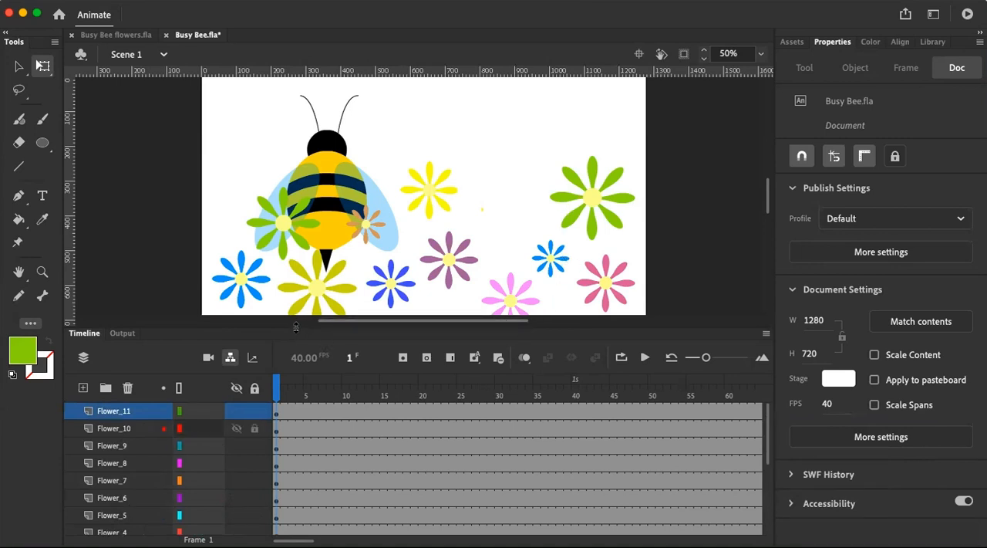
left_click_drag(296, 304, 307, 173)
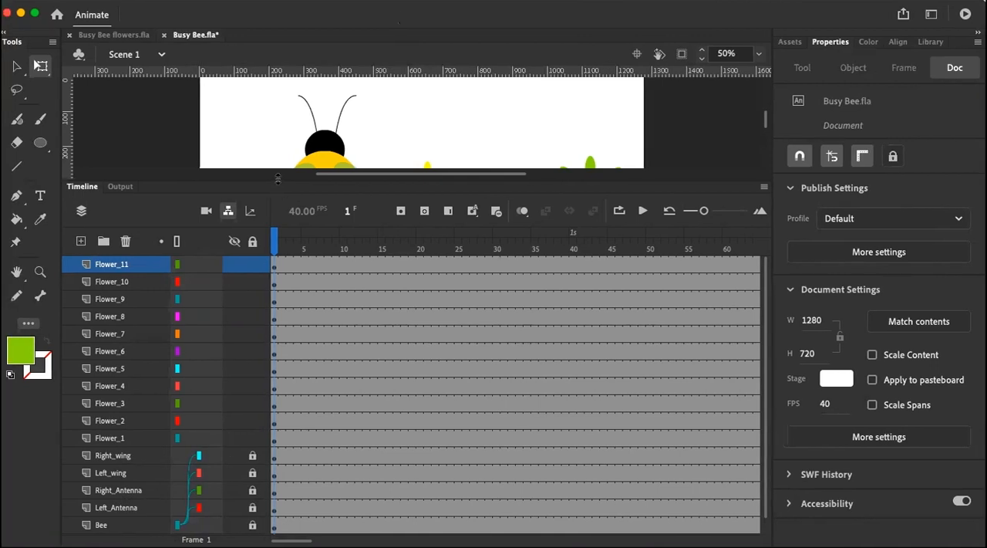
left_click_drag(277, 179, 277, 182)
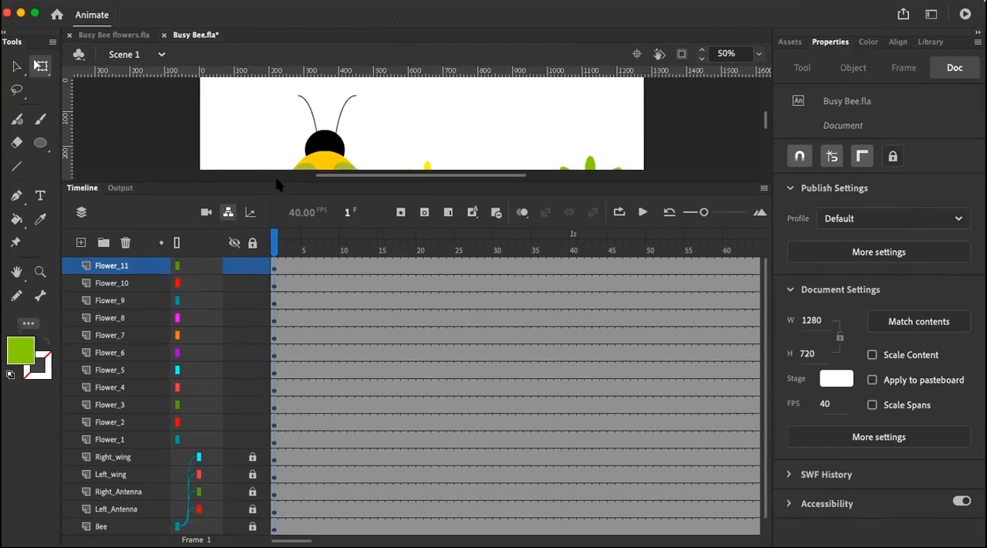